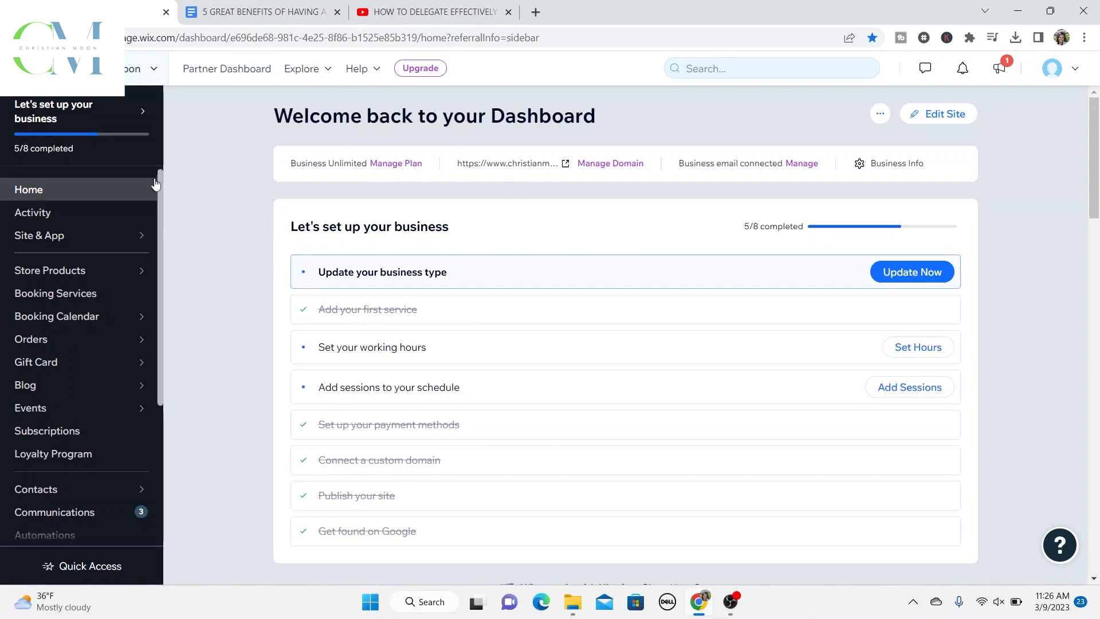
Step: Open the site's blog overview and create a new blog post
{"action": "mouse_move", "coordinate": [81, 390]}
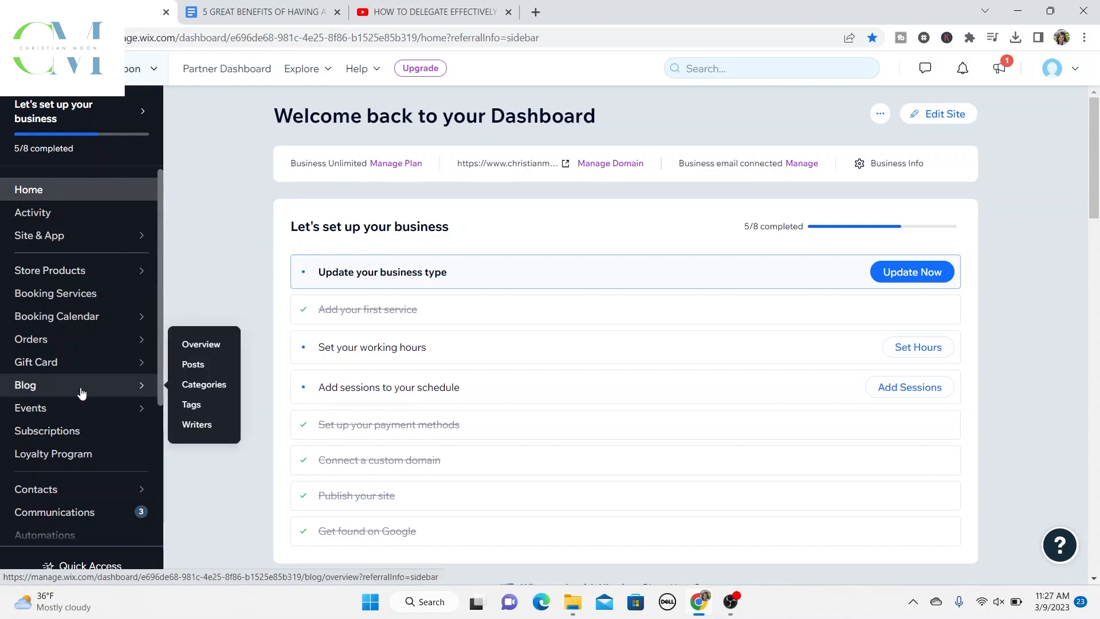
{"action": "left_click", "coordinate": [81, 392]}
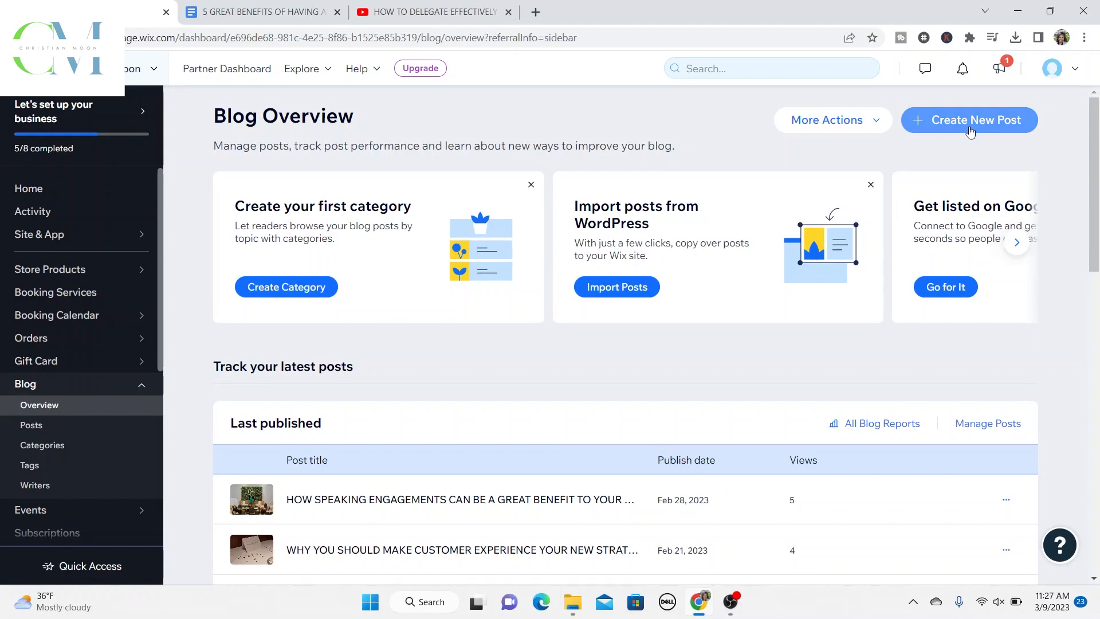
{"action": "left_click", "coordinate": [970, 131]}
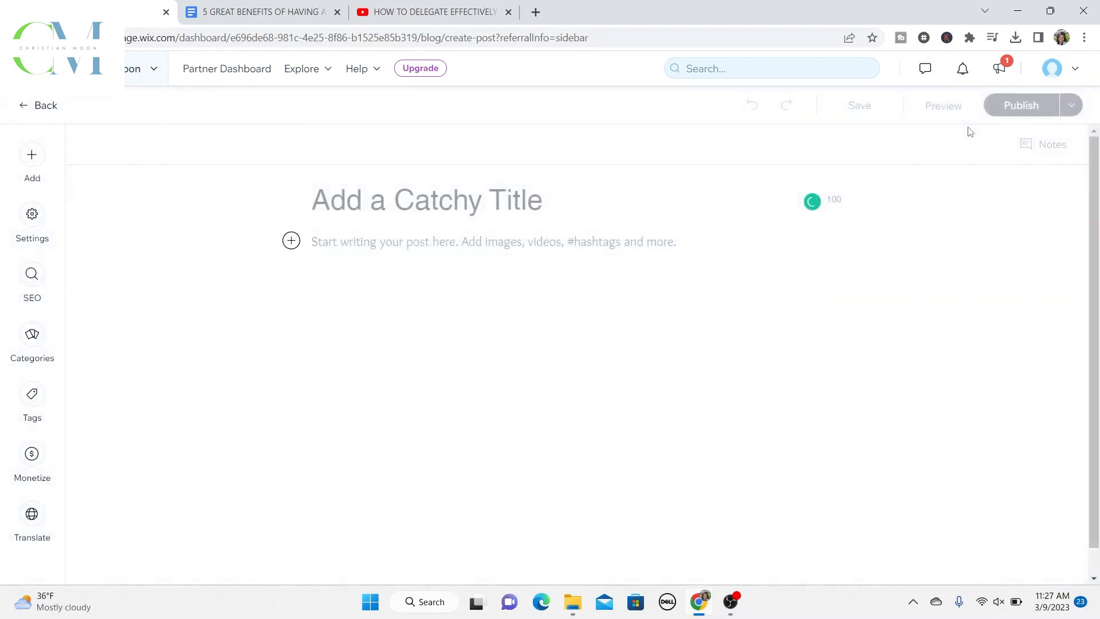
{"action": "left_click", "coordinate": [424, 211]}
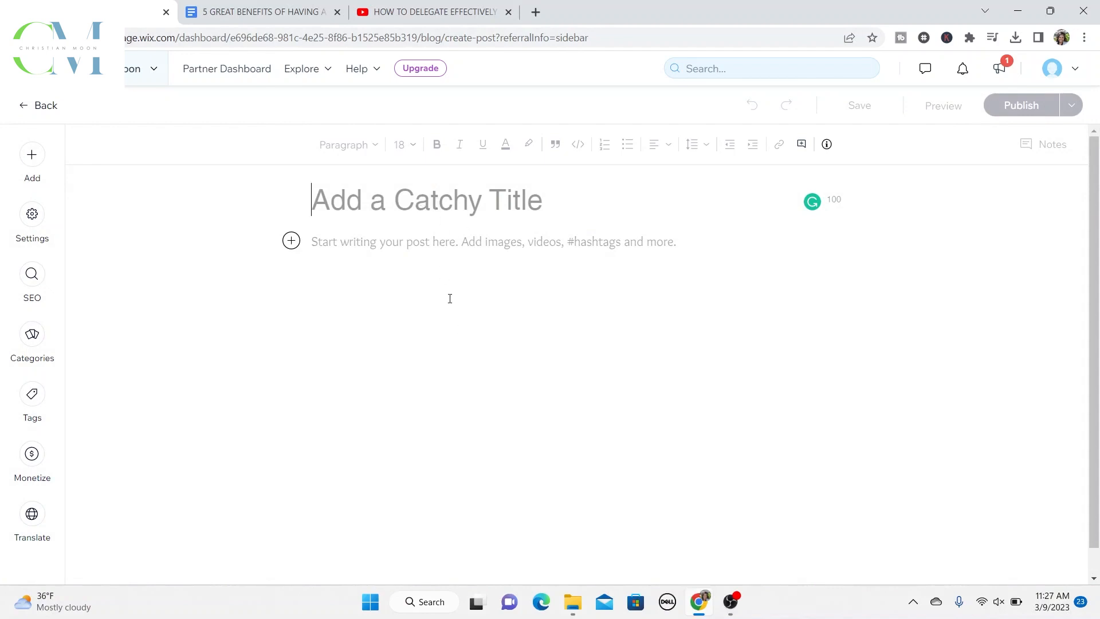
Step: Switch to Google Docs and review the micro wedding article draft, including its photo, introduction, five benefits and closing paragraphs
{"action": "left_click", "coordinate": [246, 10]}
{"action": "scroll", "coordinate": [576, 340], "scroll_direction": "down", "scroll_amount": 5}
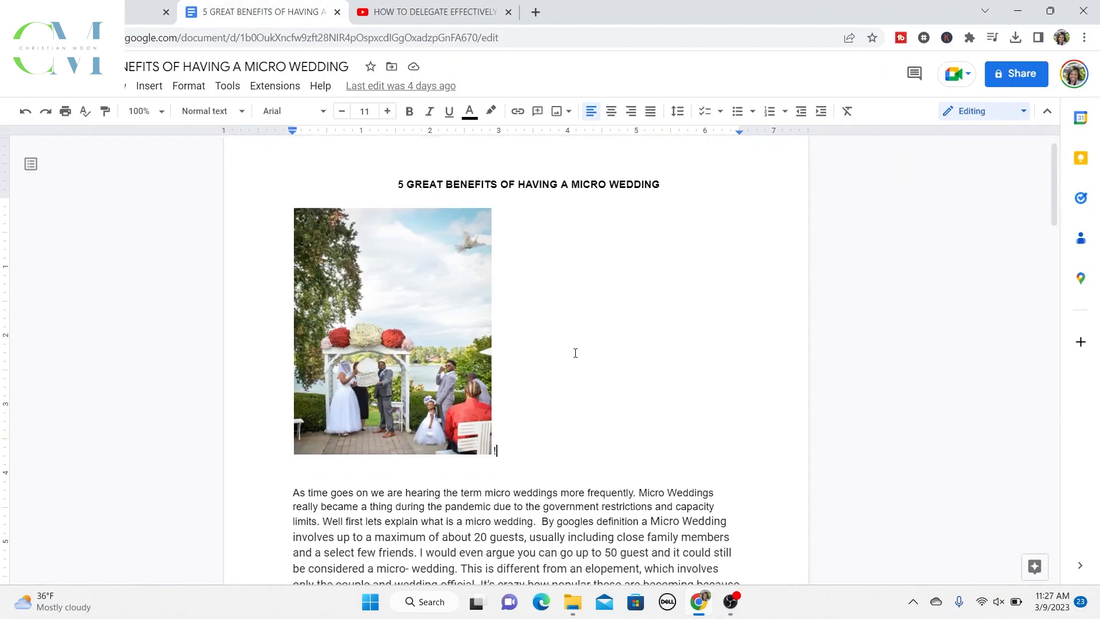
{"action": "scroll", "coordinate": [575, 353], "scroll_direction": "down", "scroll_amount": 20}
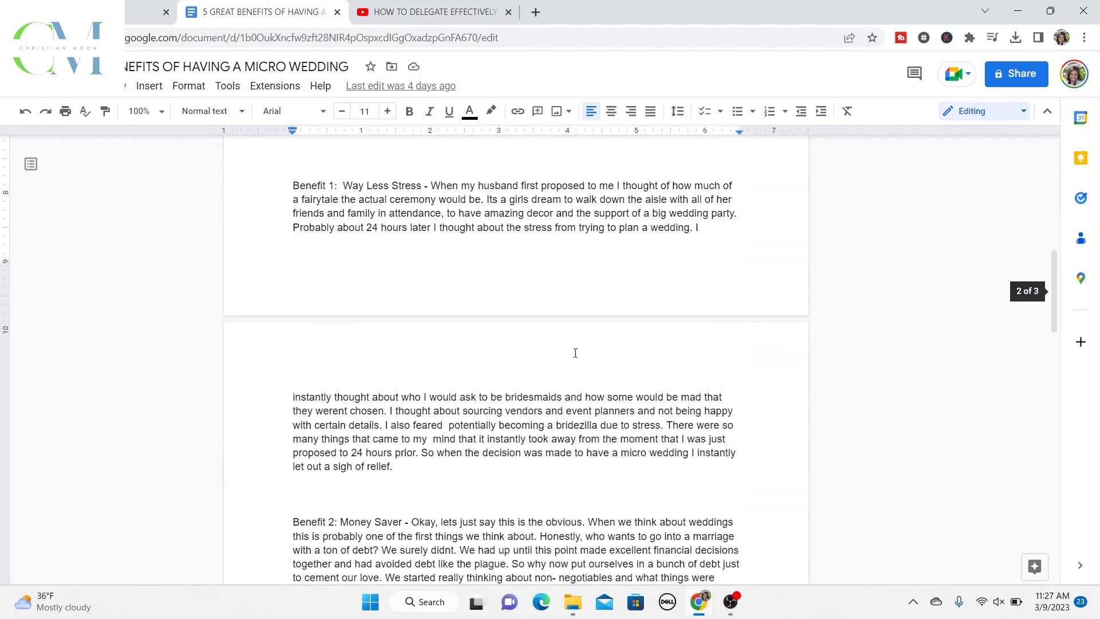
{"action": "scroll", "coordinate": [575, 353], "scroll_direction": "down", "scroll_amount": 15}
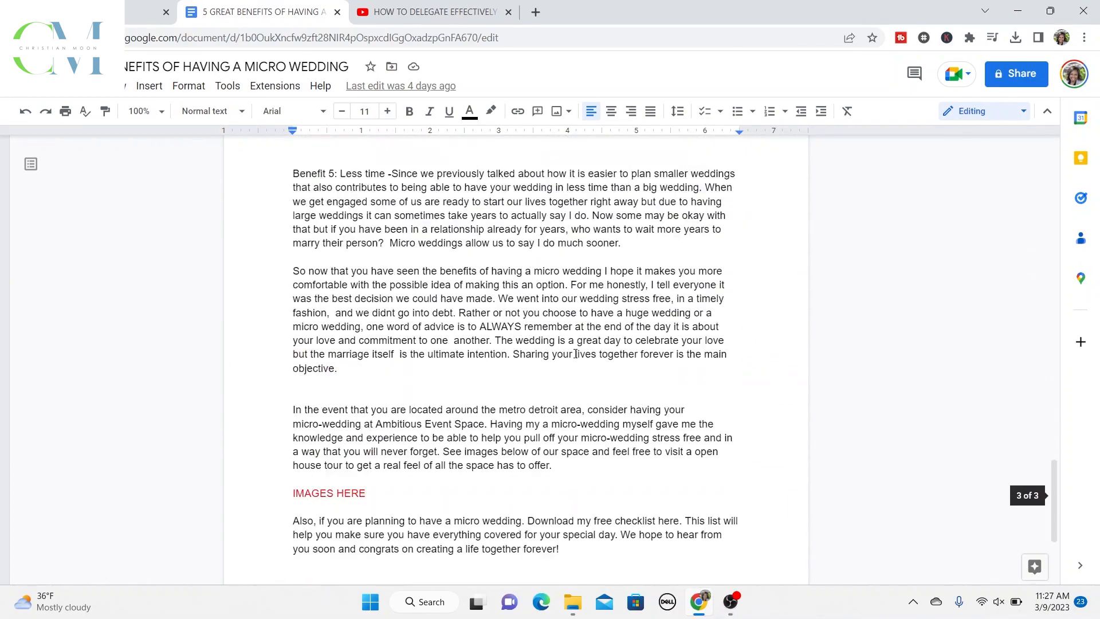
{"action": "scroll", "coordinate": [463, 353], "scroll_direction": "up", "scroll_amount": 20}
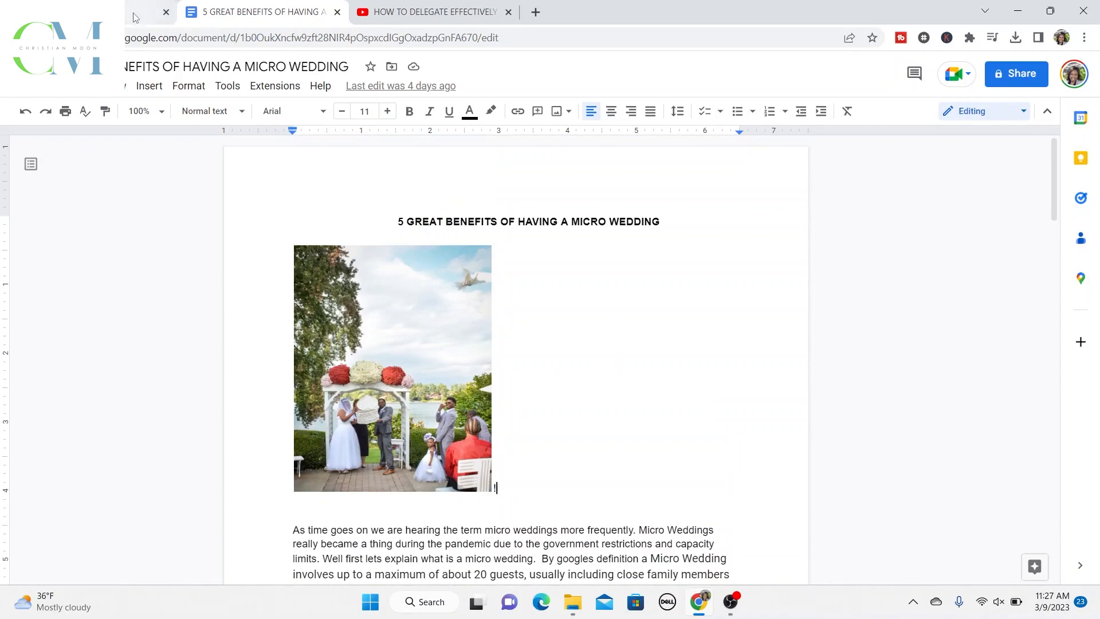
{"action": "scroll", "coordinate": [674, 456], "scroll_direction": "down", "scroll_amount": 6}
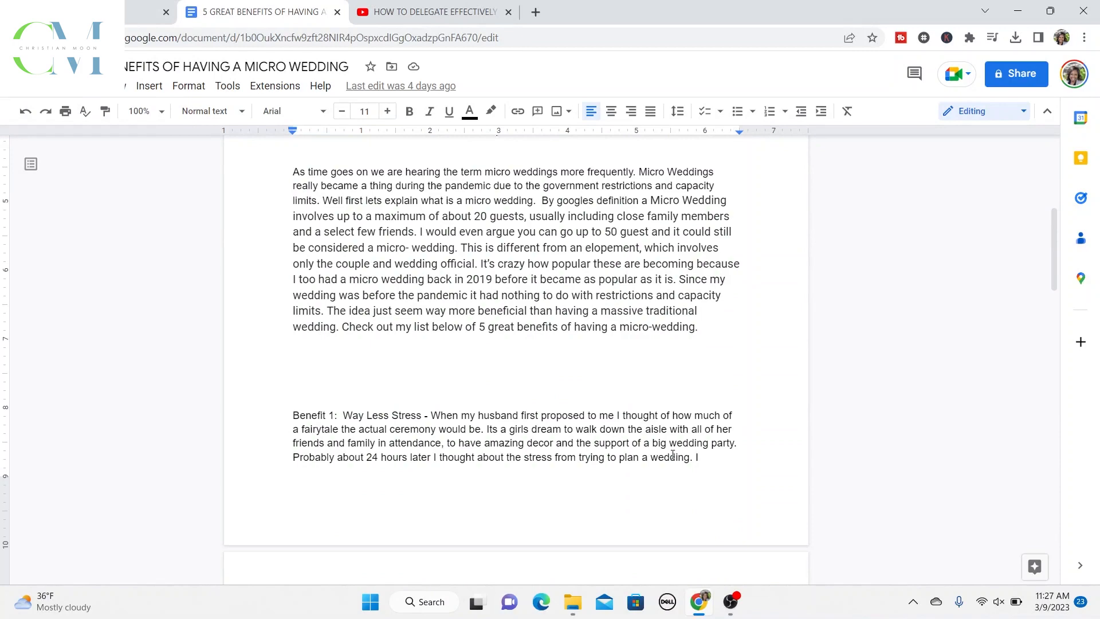
{"action": "scroll", "coordinate": [666, 451], "scroll_direction": "up", "scroll_amount": 6}
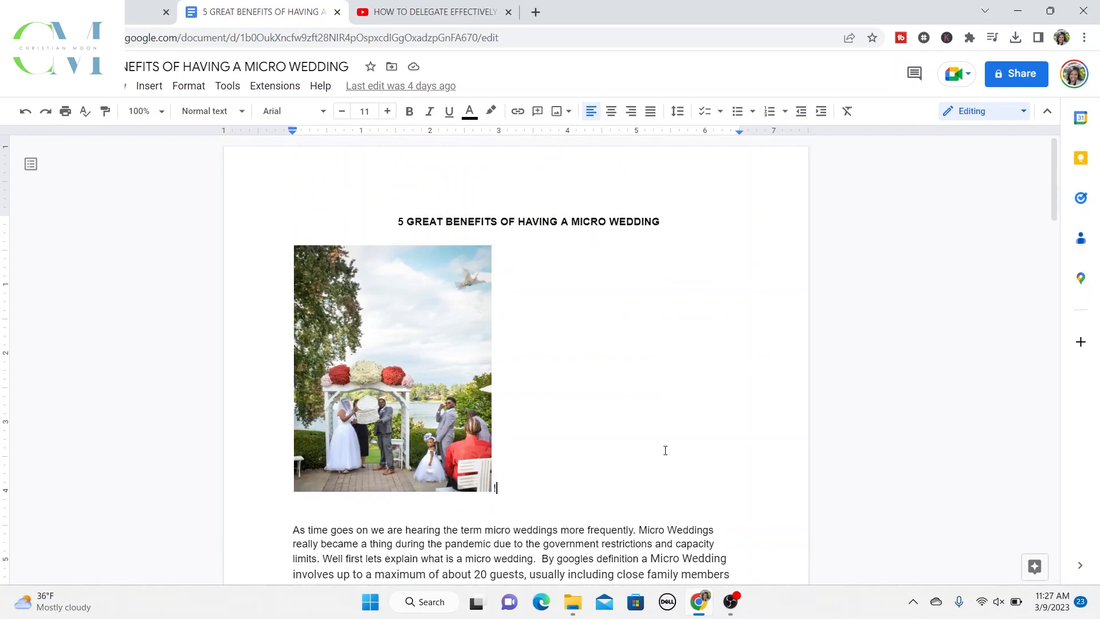
{"action": "scroll", "coordinate": [666, 450], "scroll_direction": "down", "scroll_amount": 3}
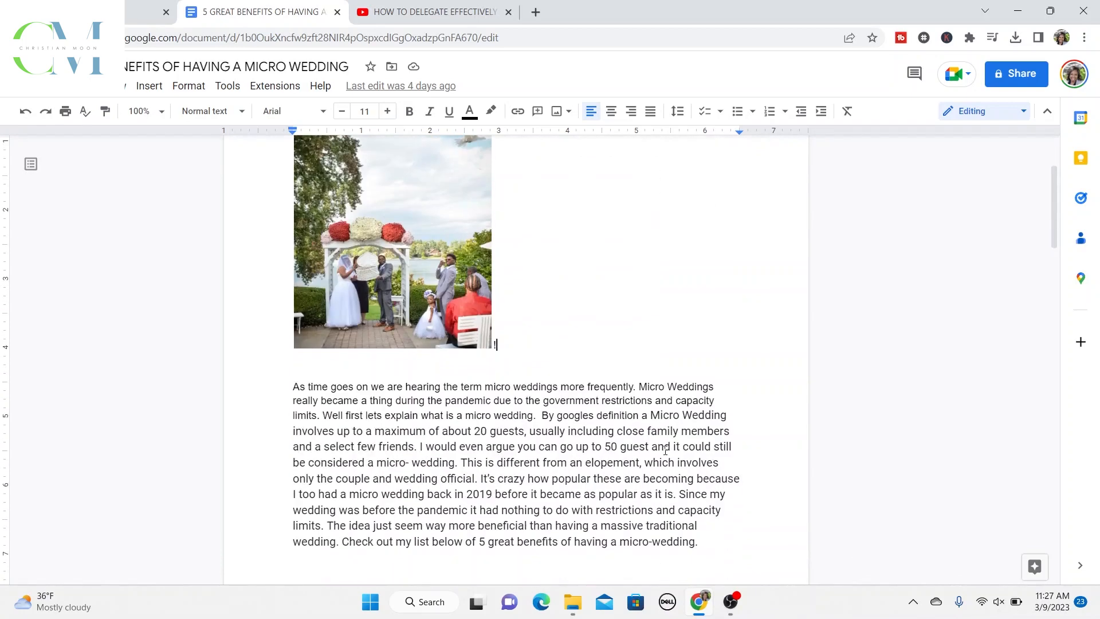
{"action": "scroll", "coordinate": [665, 450], "scroll_direction": "down", "scroll_amount": 4}
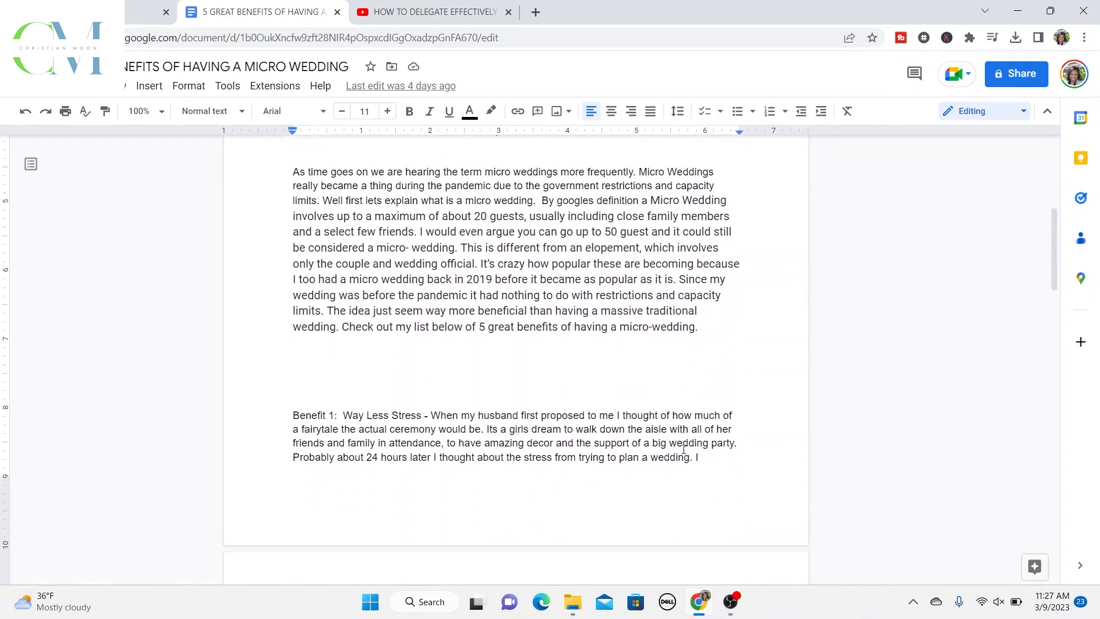
{"action": "scroll", "coordinate": [683, 450], "scroll_direction": "up", "scroll_amount": 7}
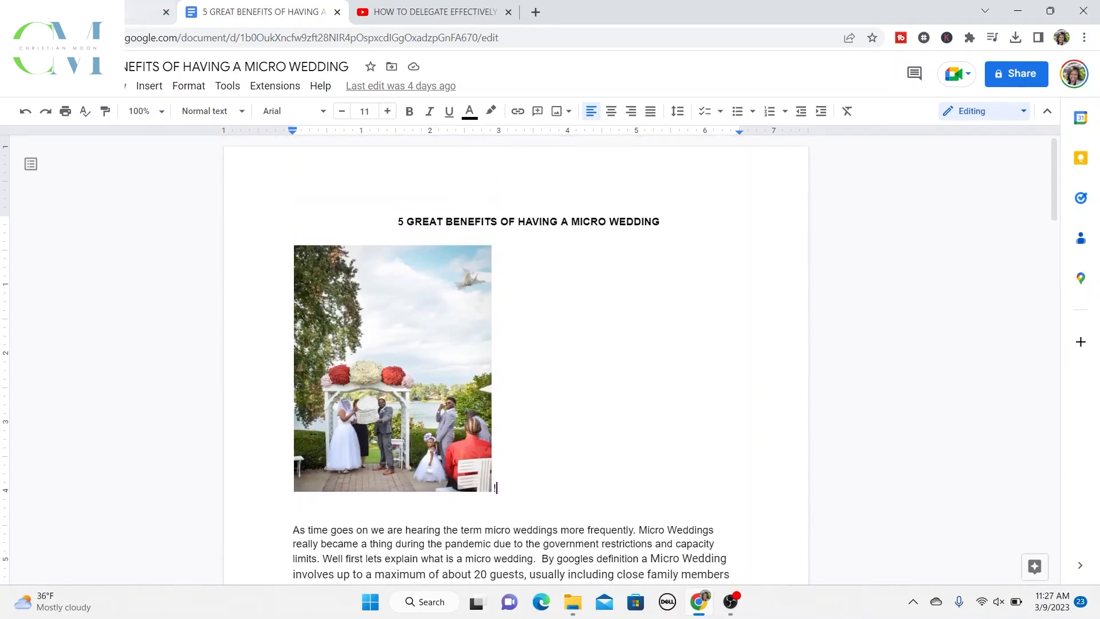
{"action": "left_click", "coordinate": [97, 12]}
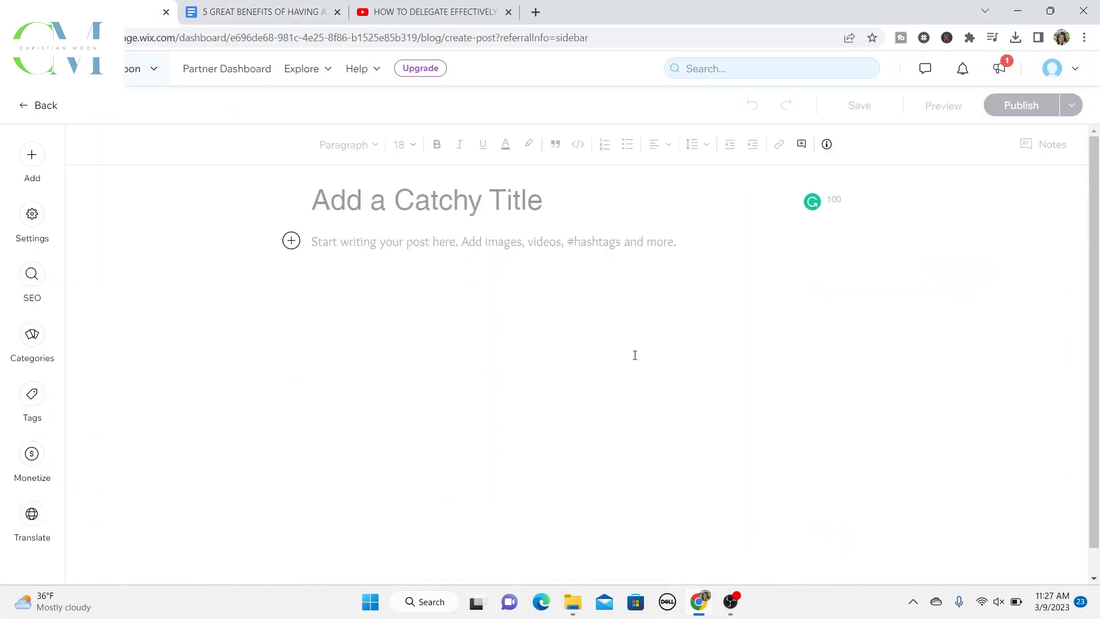
Step: Copy the heading "5 GREAT BENEFITS OF HAVING A MICRO WEDDING" from the Google Docs draft
{"action": "left_click", "coordinate": [329, 195]}
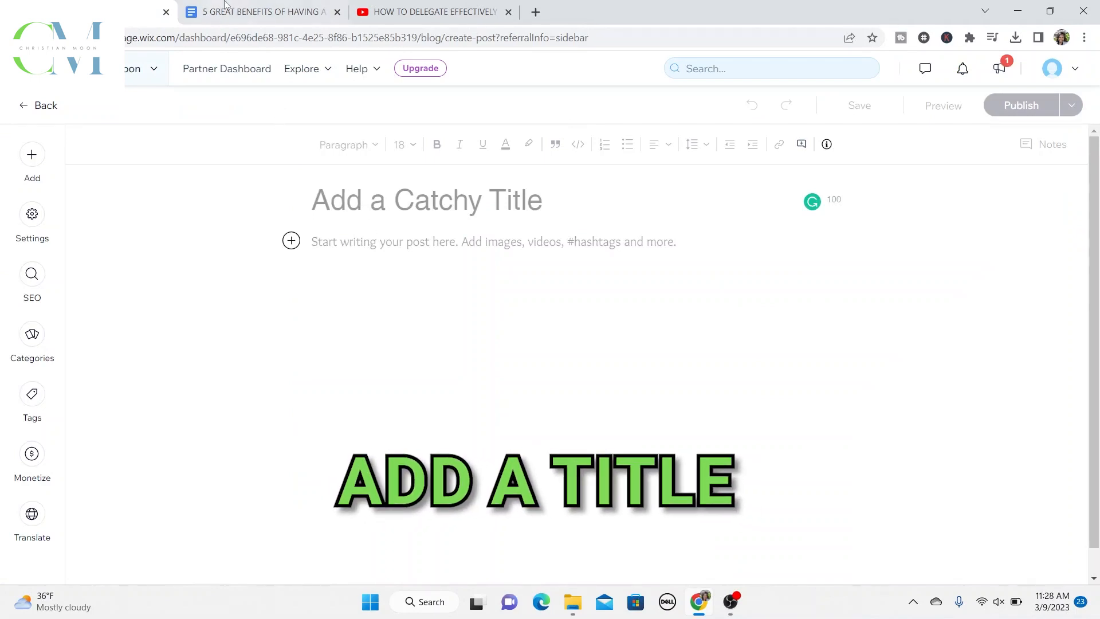
{"action": "left_click", "coordinate": [246, 11]}
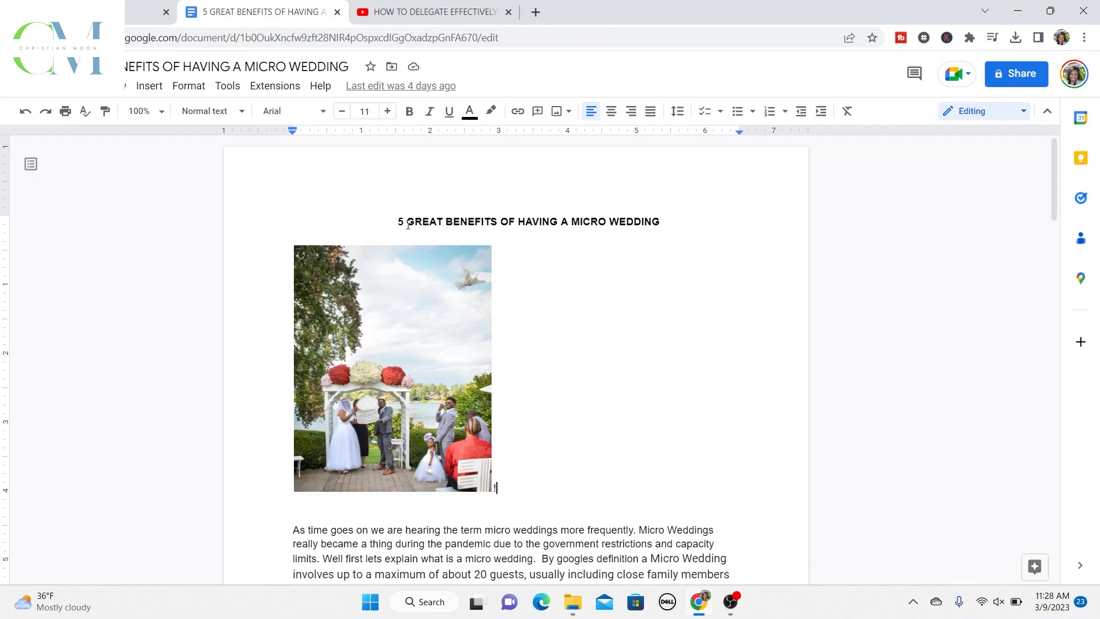
{"action": "left_click_drag", "start_coordinate": [395, 222], "coordinate": [668, 224]}
{"action": "key", "text": "ctrl+c"}
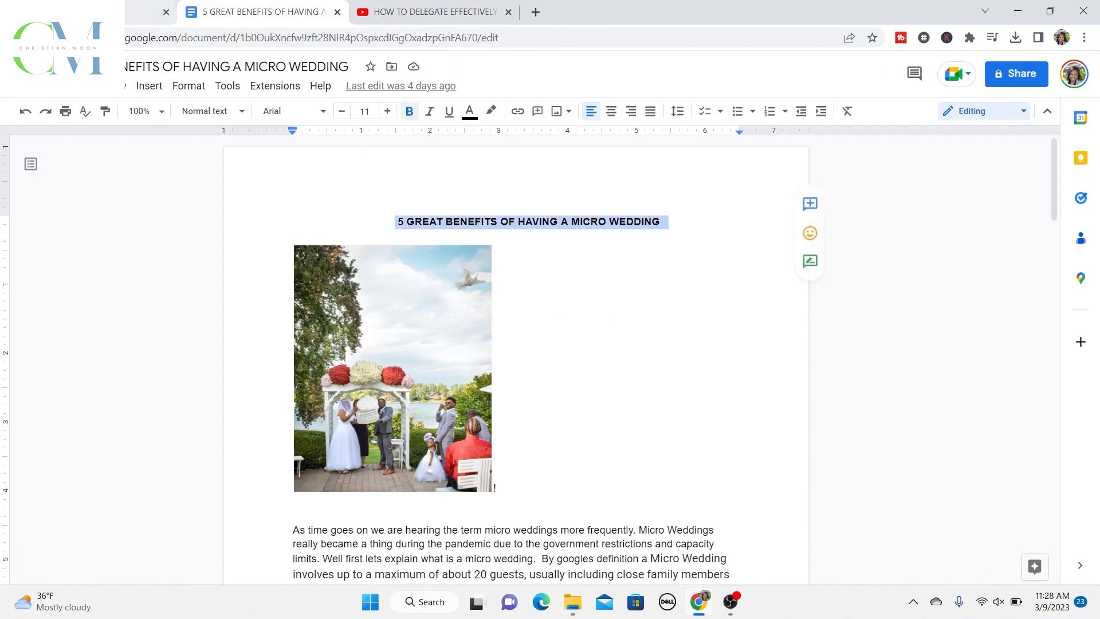
Step: Switch to the Wix post editor, paste the copied heading as the post title and remove its leading space
{"action": "left_click", "coordinate": [146, 12]}
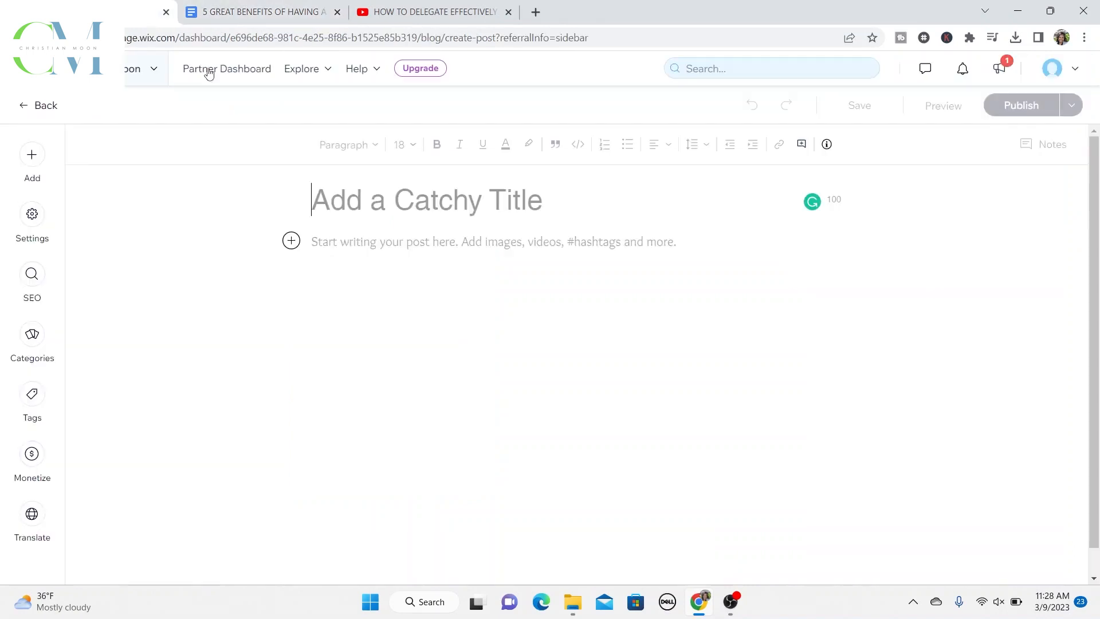
{"action": "left_click", "coordinate": [435, 205]}
{"action": "key", "text": "ctrl+v"}
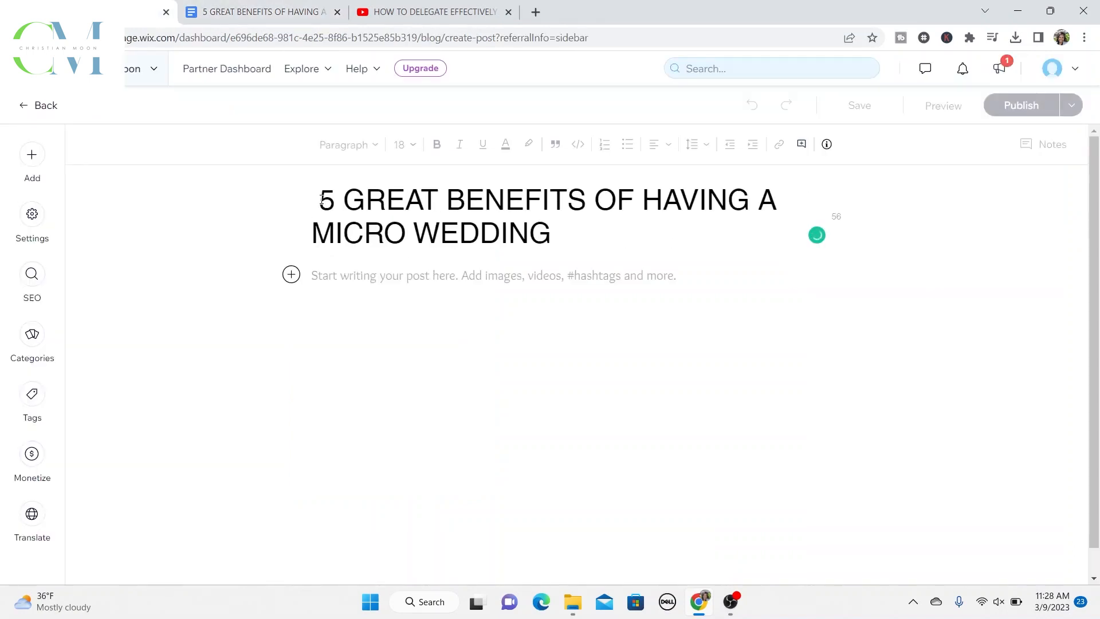
{"action": "left_click", "coordinate": [321, 199]}
{"action": "key", "text": "BackSpace"}
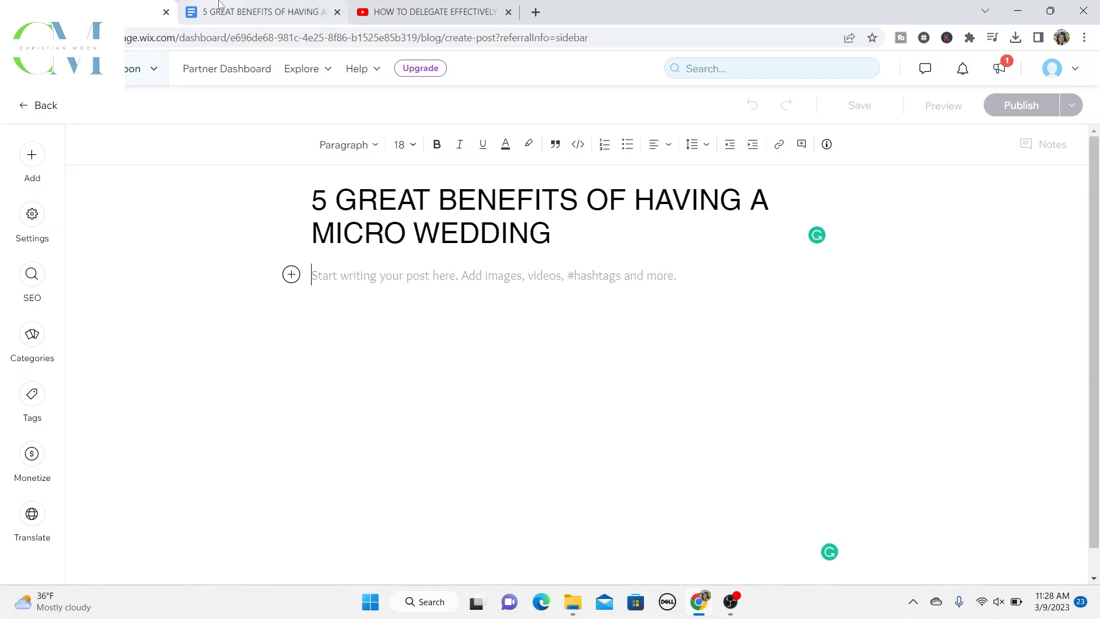
Step: Insert the outdoor wedding ceremony photo from Site Files into the post body below the title
{"action": "left_click", "coordinate": [232, 13]}
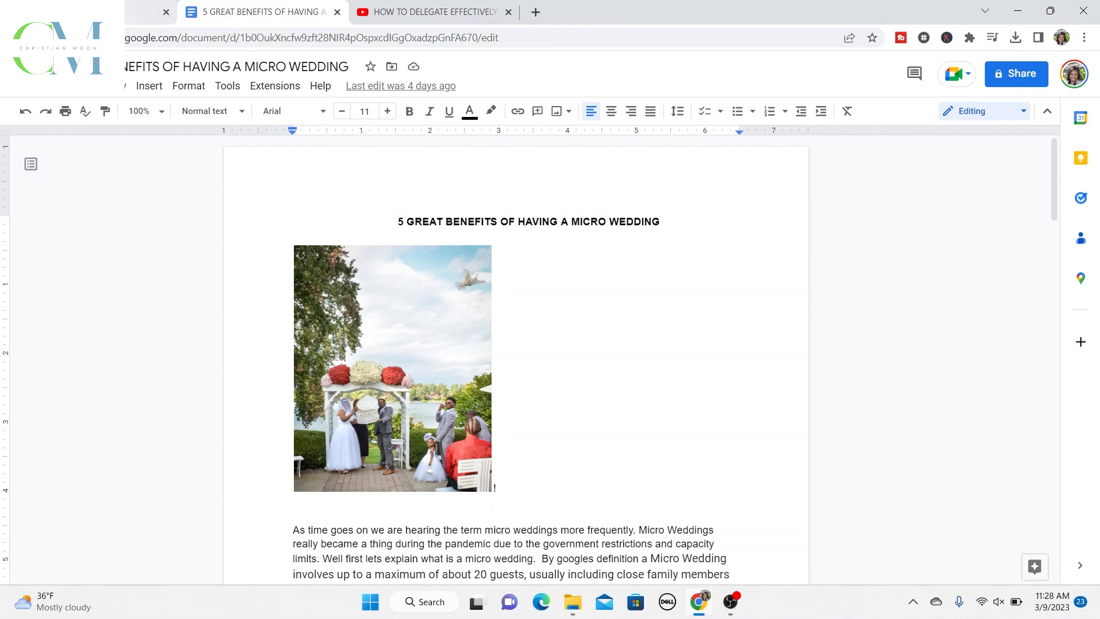
{"action": "left_click", "coordinate": [109, 12]}
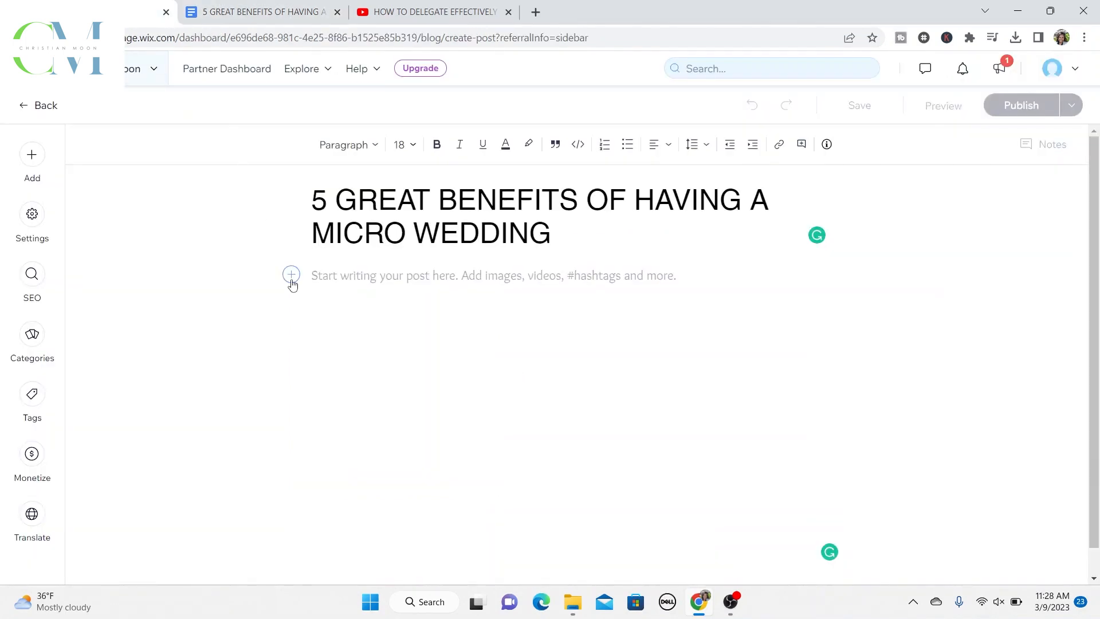
{"action": "left_click", "coordinate": [292, 280]}
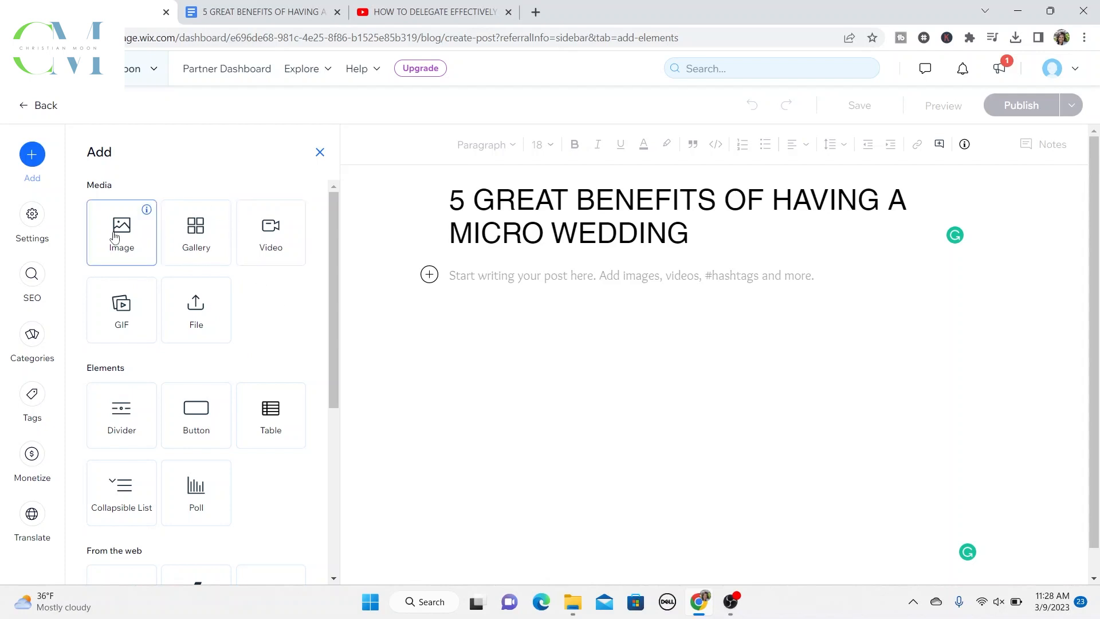
{"action": "left_click", "coordinate": [115, 237]}
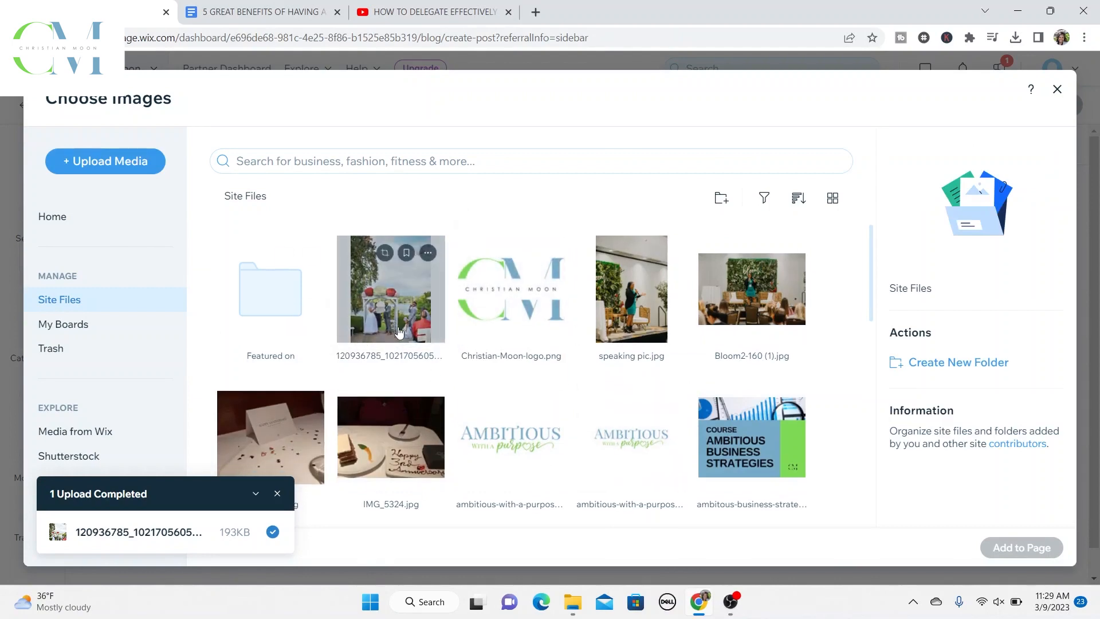
{"action": "scroll", "coordinate": [401, 337], "scroll_direction": "down", "scroll_amount": 3}
{"action": "scroll", "coordinate": [401, 336], "scroll_direction": "up", "scroll_amount": 3}
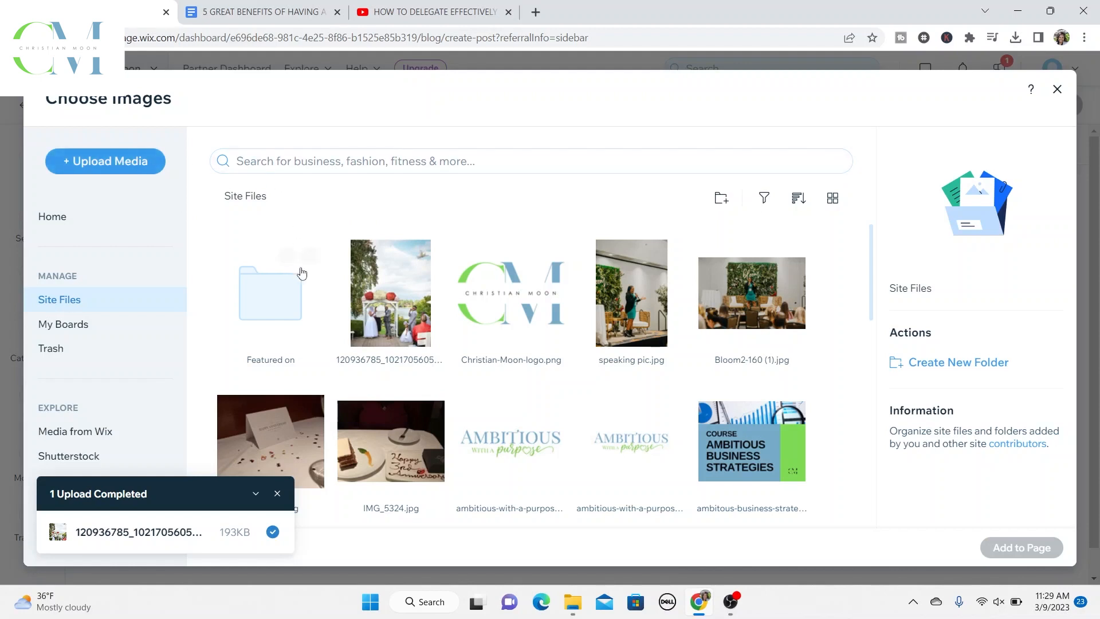
{"action": "left_click", "coordinate": [278, 494]}
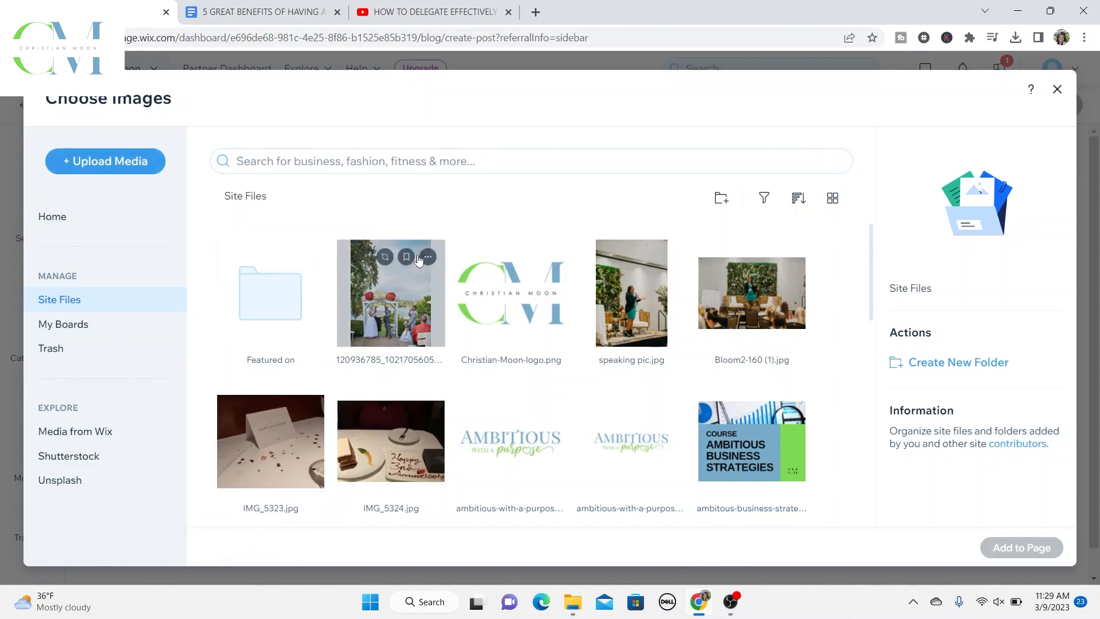
{"action": "left_click", "coordinate": [392, 298]}
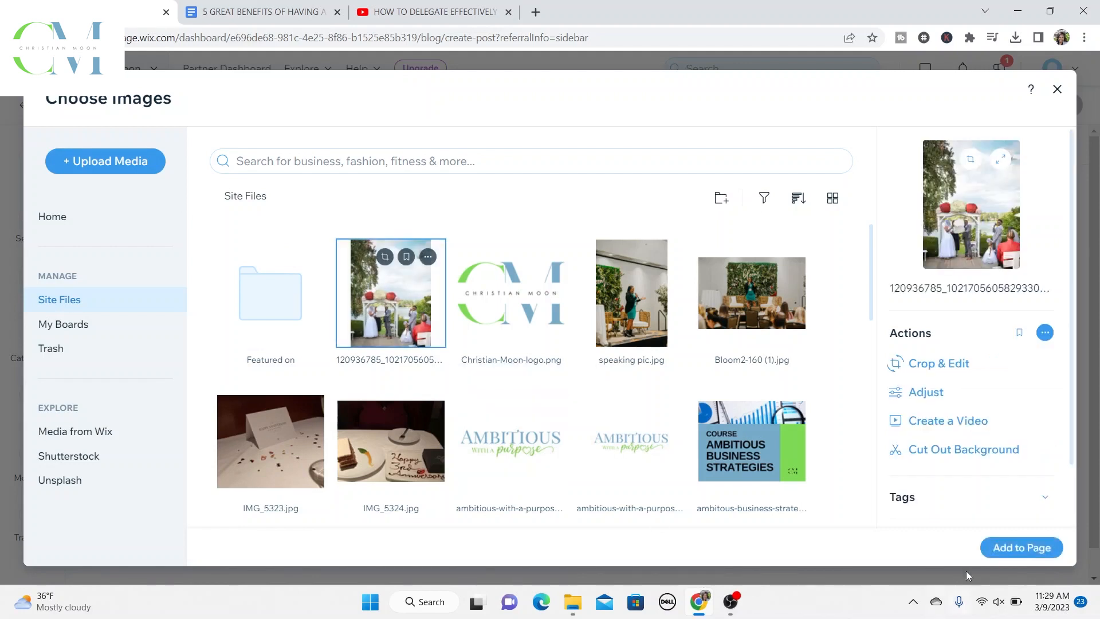
{"action": "left_click", "coordinate": [996, 549]}
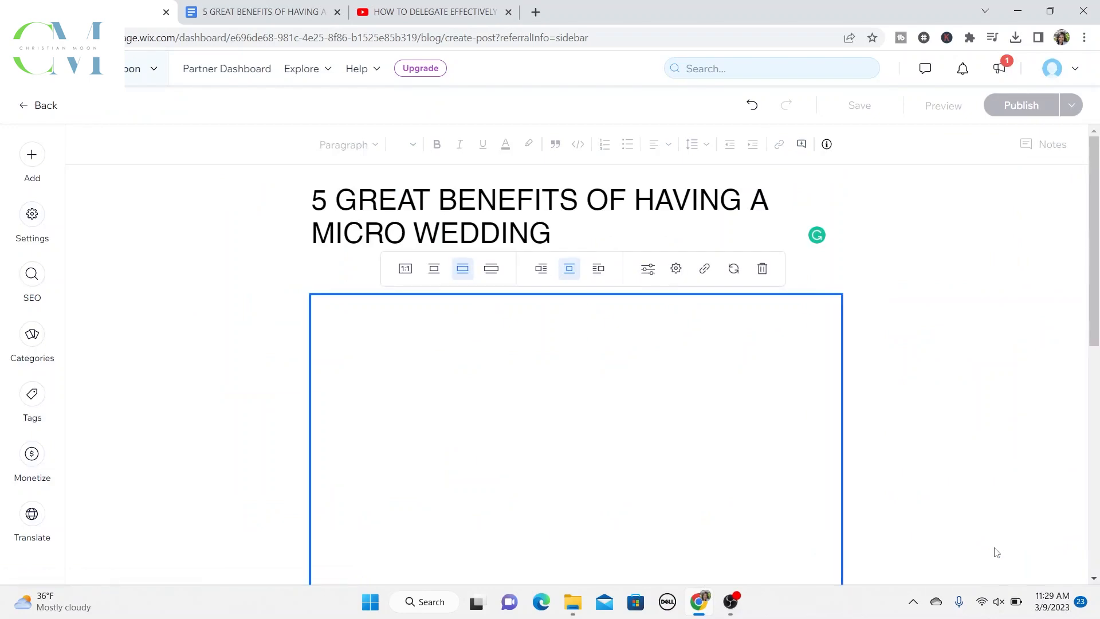
Step: Resize the wedding photo in the post to about half the width of the text column
{"action": "scroll", "coordinate": [983, 505], "scroll_direction": "up", "scroll_amount": 3}
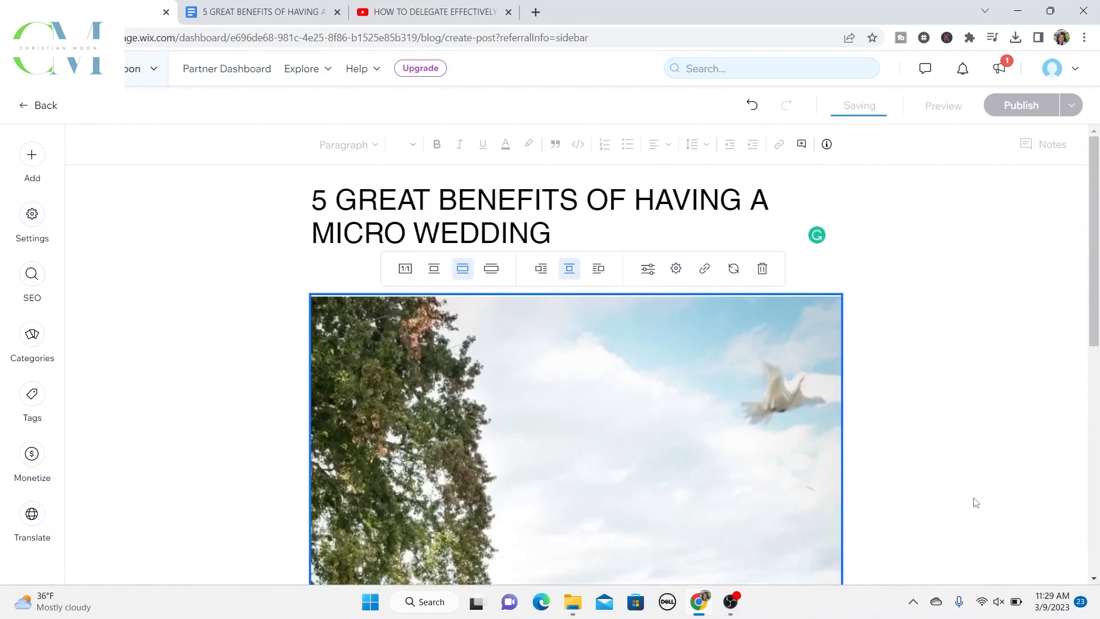
{"action": "scroll", "coordinate": [977, 502], "scroll_direction": "down", "scroll_amount": 4}
{"action": "scroll", "coordinate": [976, 503], "scroll_direction": "down", "scroll_amount": 4}
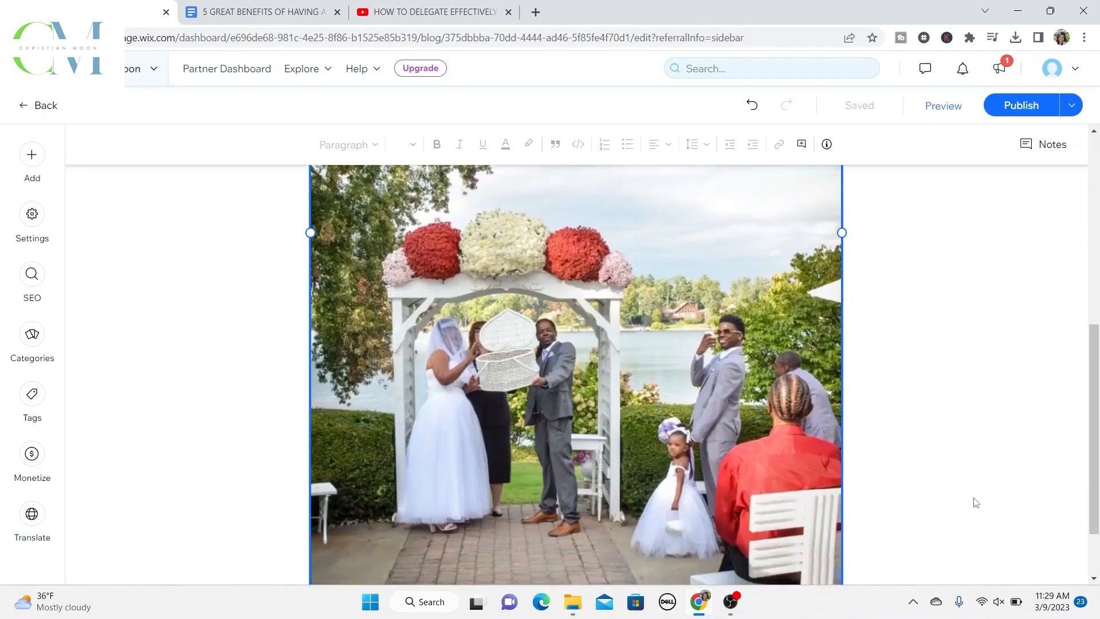
{"action": "scroll", "coordinate": [968, 500], "scroll_direction": "up", "scroll_amount": 3}
{"action": "scroll", "coordinate": [949, 491], "scroll_direction": "up", "scroll_amount": 2}
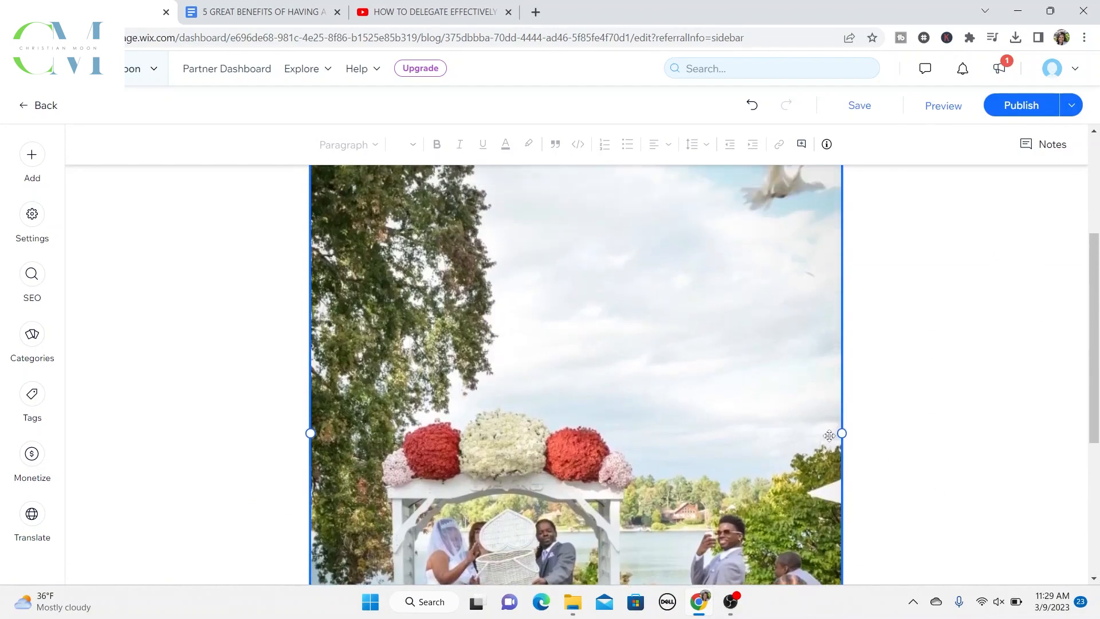
{"action": "left_click_drag", "start_coordinate": [843, 433], "coordinate": [544, 373]}
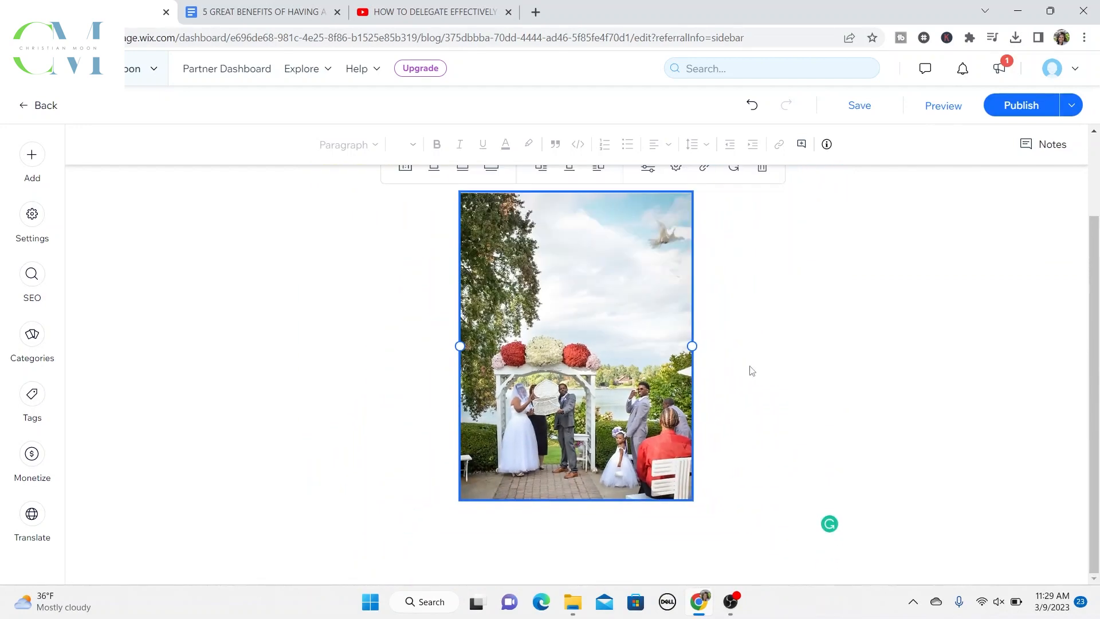
{"action": "scroll", "coordinate": [768, 378], "scroll_direction": "up", "scroll_amount": 2}
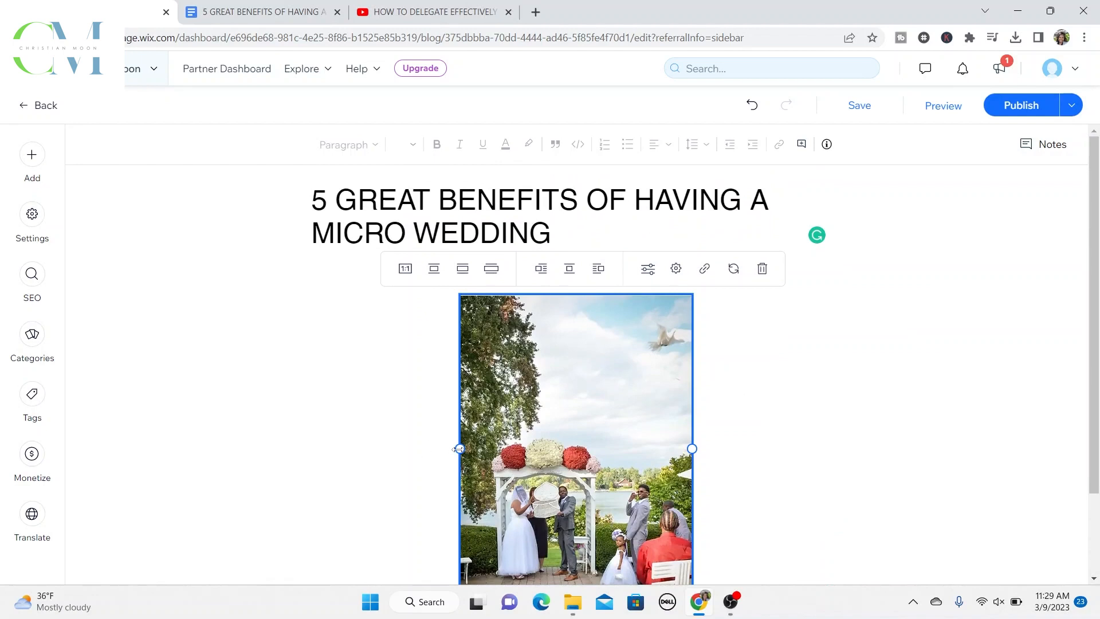
{"action": "left_click_drag", "start_coordinate": [461, 449], "coordinate": [407, 455]}
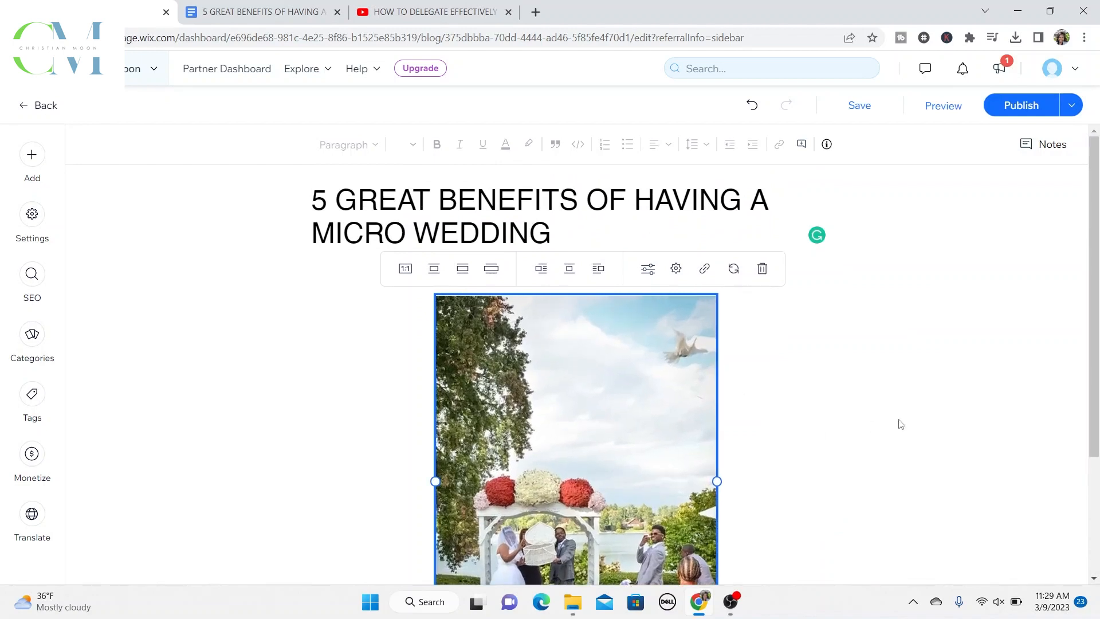
{"action": "scroll", "coordinate": [888, 420], "scroll_direction": "down", "scroll_amount": 2}
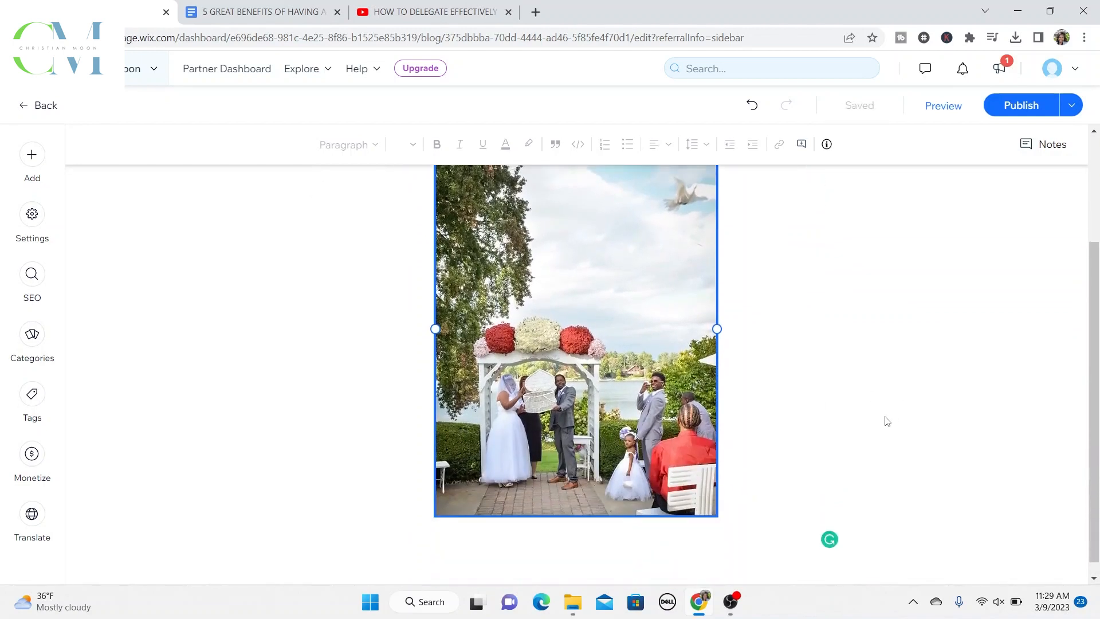
Step: Save the draft of the post with the resized wedding photo
{"action": "scroll", "coordinate": [887, 421], "scroll_direction": "up", "scroll_amount": 2}
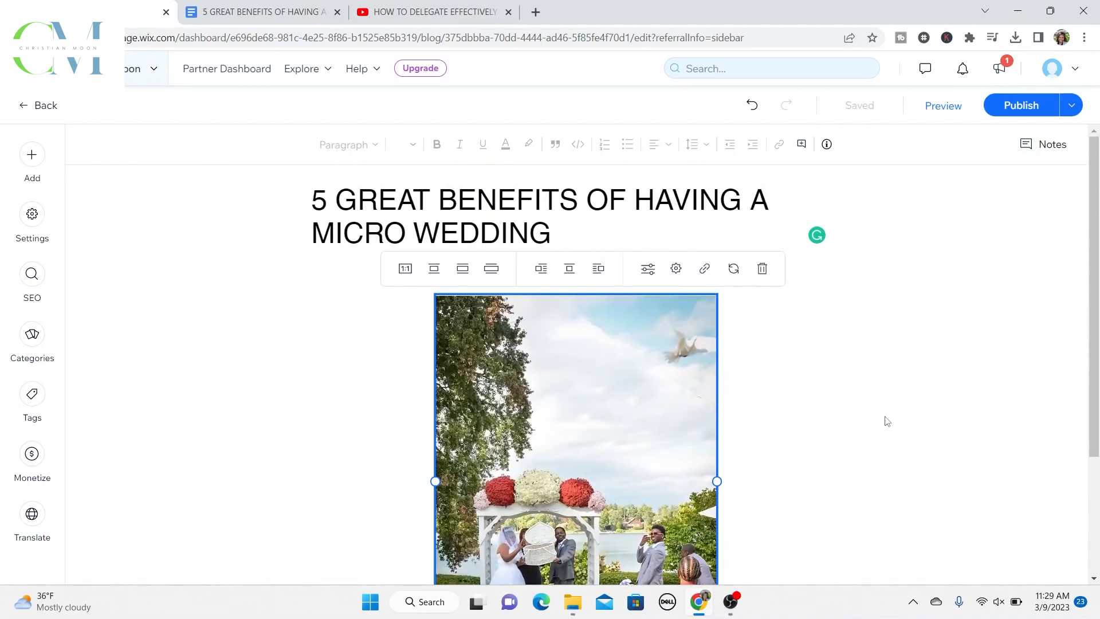
{"action": "scroll", "coordinate": [887, 421], "scroll_direction": "down", "scroll_amount": 3}
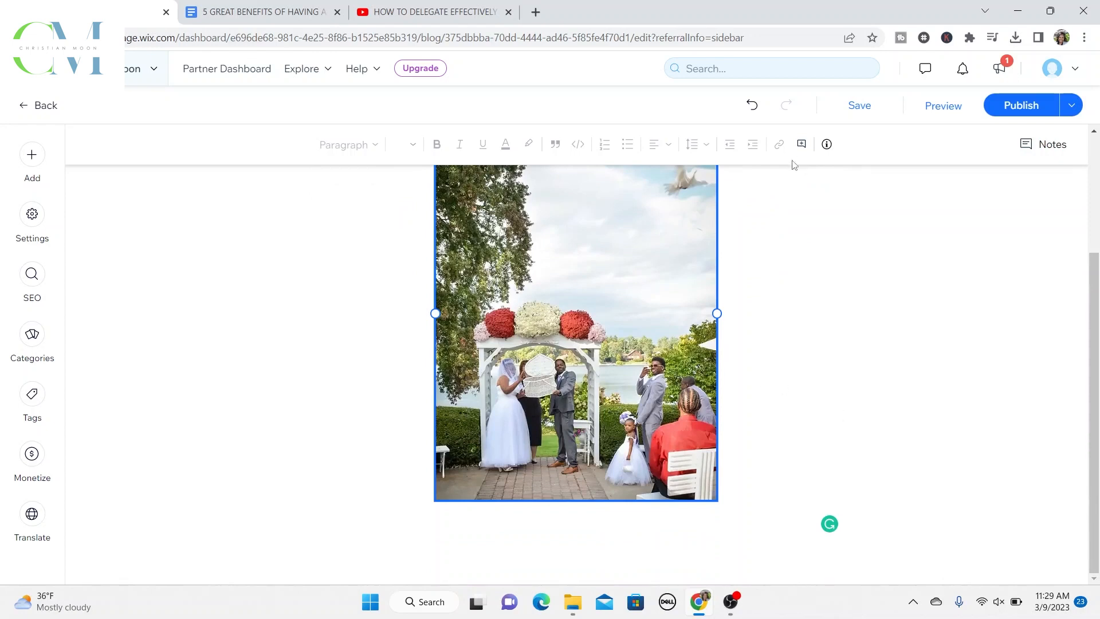
{"action": "left_click", "coordinate": [858, 106]}
Step: Look over the media and elements that can be added to the post, closing the list again
{"action": "scroll", "coordinate": [295, 304], "scroll_direction": "up", "scroll_amount": 3}
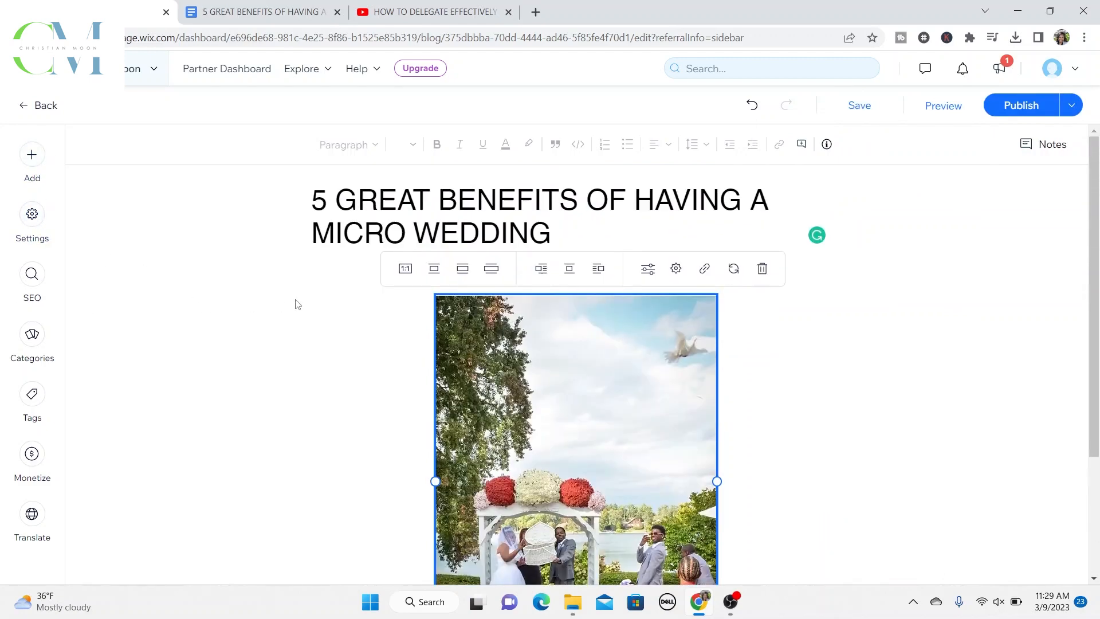
{"action": "left_click", "coordinate": [32, 160]}
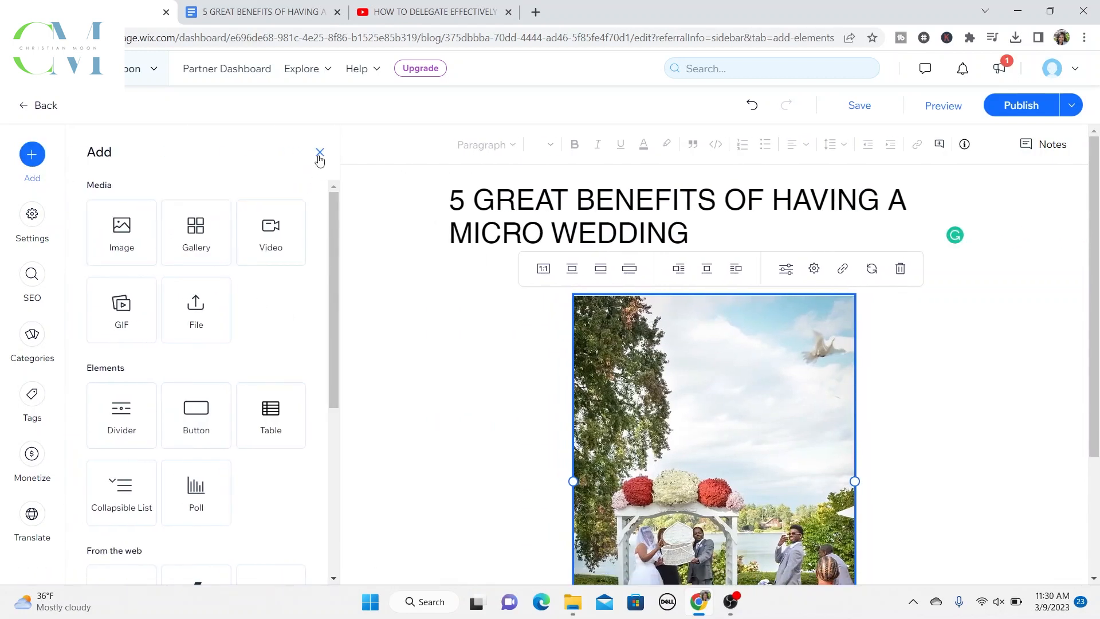
{"action": "left_click", "coordinate": [320, 151]}
Step: Add two blank lines below the wedding photo in the post body
{"action": "scroll", "coordinate": [250, 346], "scroll_direction": "down", "scroll_amount": 3}
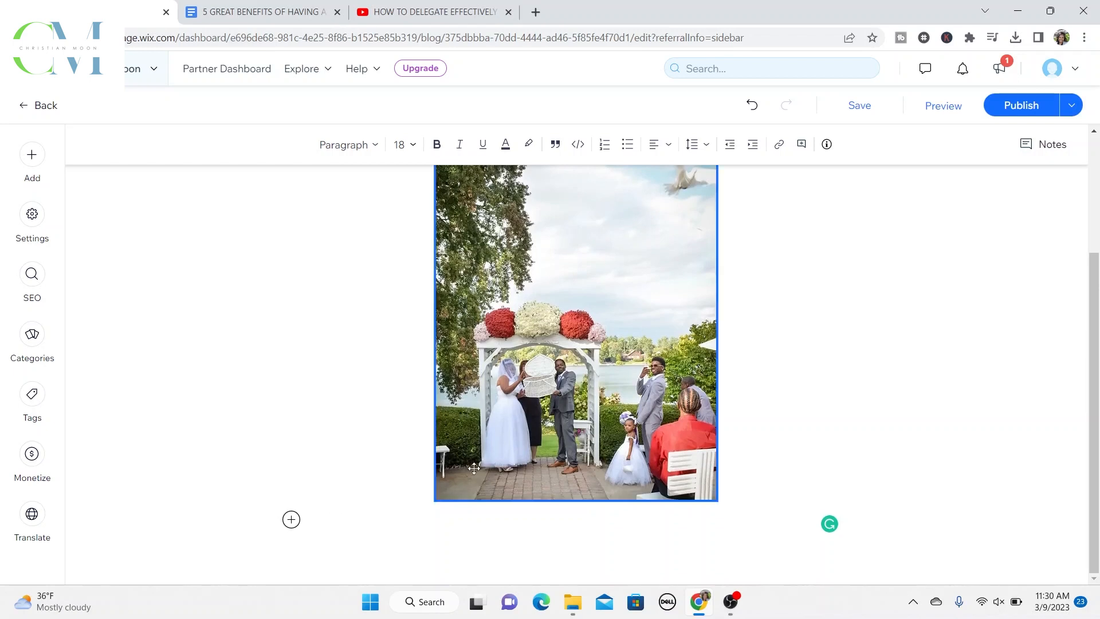
{"action": "key", "text": "Return"}
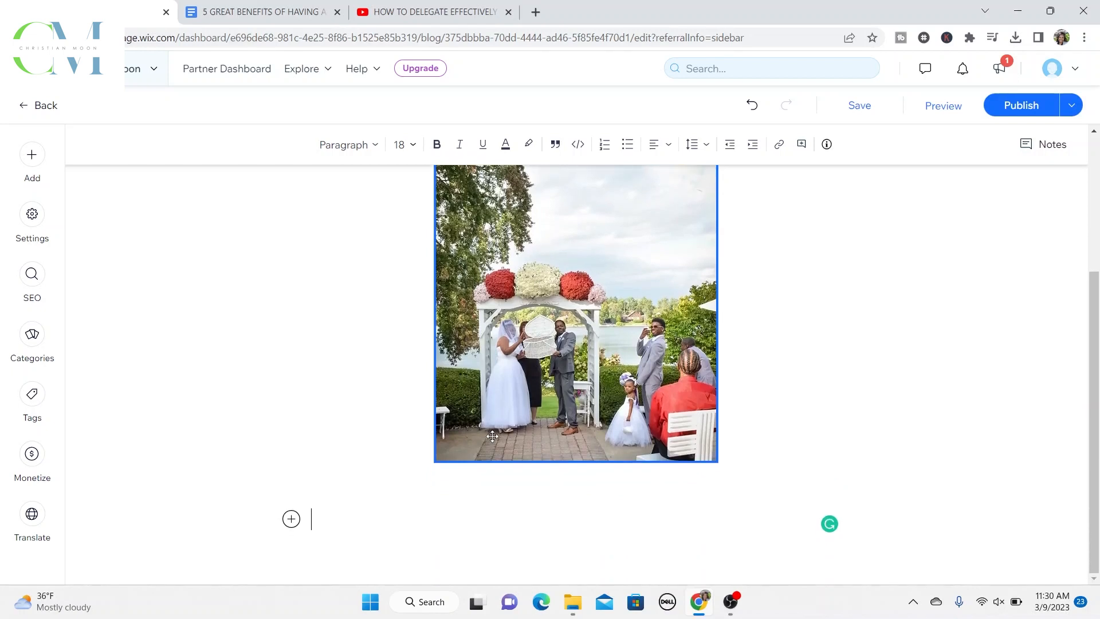
{"action": "scroll", "coordinate": [492, 438], "scroll_direction": "down", "scroll_amount": 1}
{"action": "key", "text": "Return"}
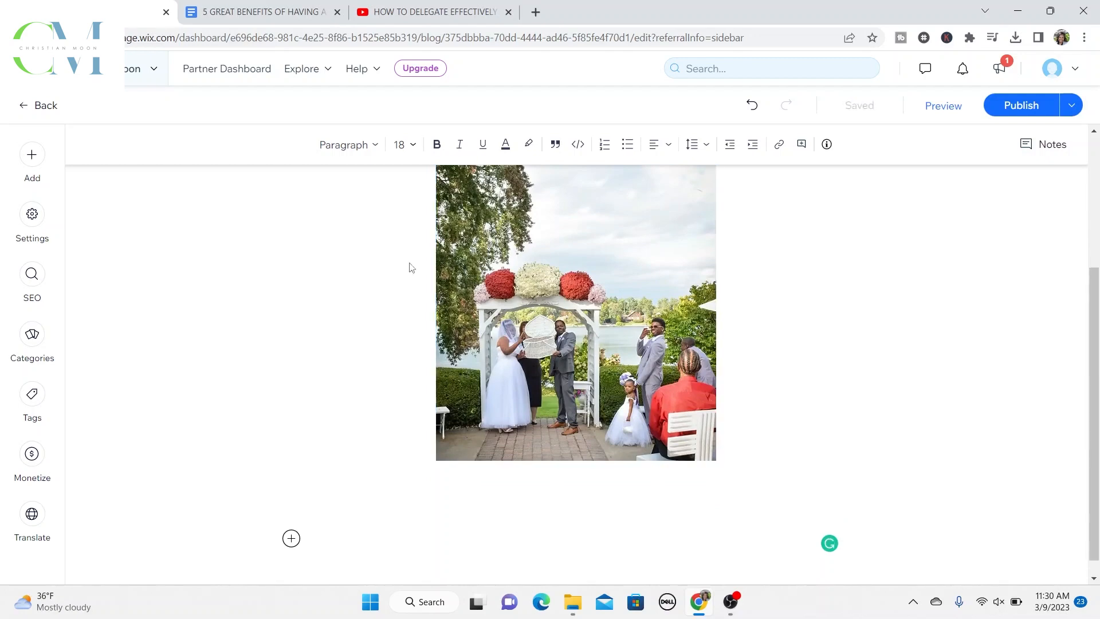
Step: Copy the introductory paragraph from the Google Docs draft and paste it into the Wix post below the wedding photo
{"action": "left_click", "coordinate": [261, 13]}
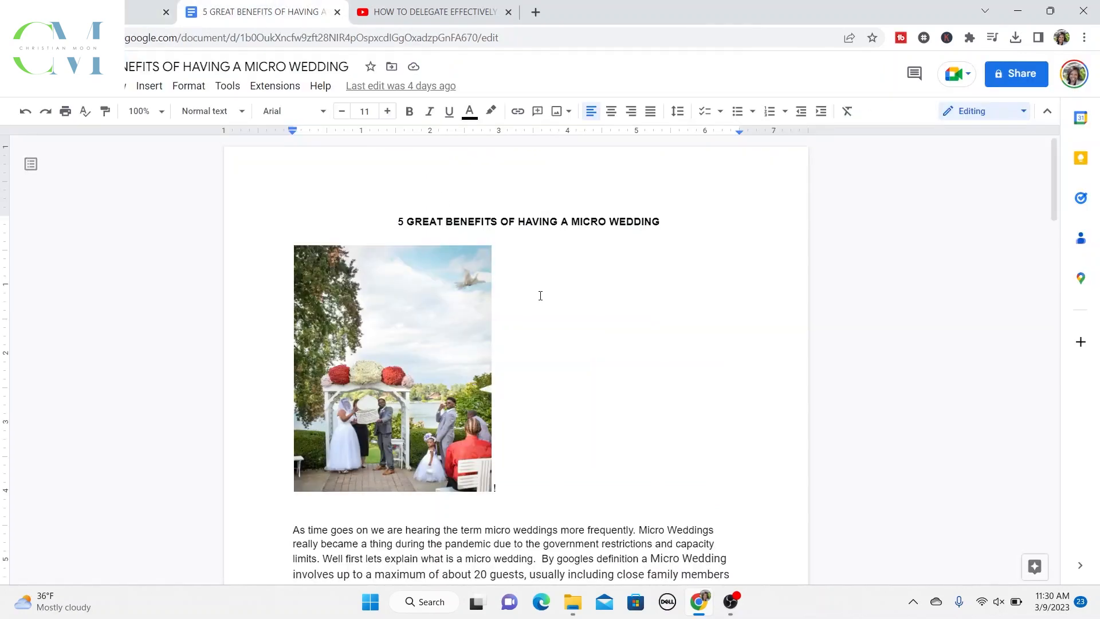
{"action": "scroll", "coordinate": [540, 296], "scroll_direction": "down", "scroll_amount": 4}
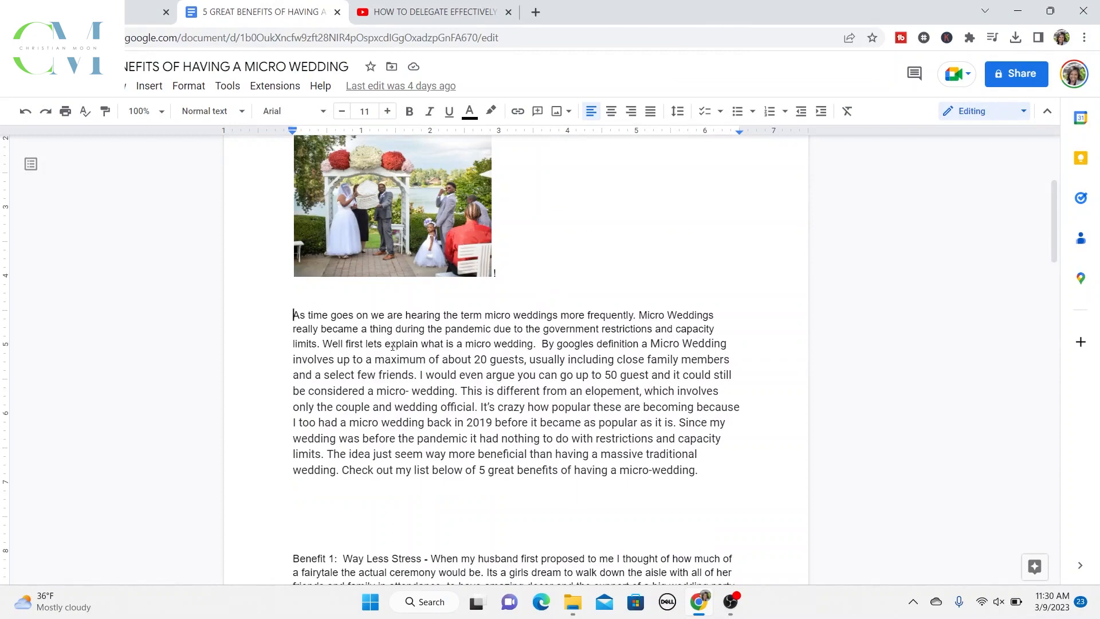
{"action": "left_click_drag", "start_coordinate": [293, 315], "coordinate": [681, 484]}
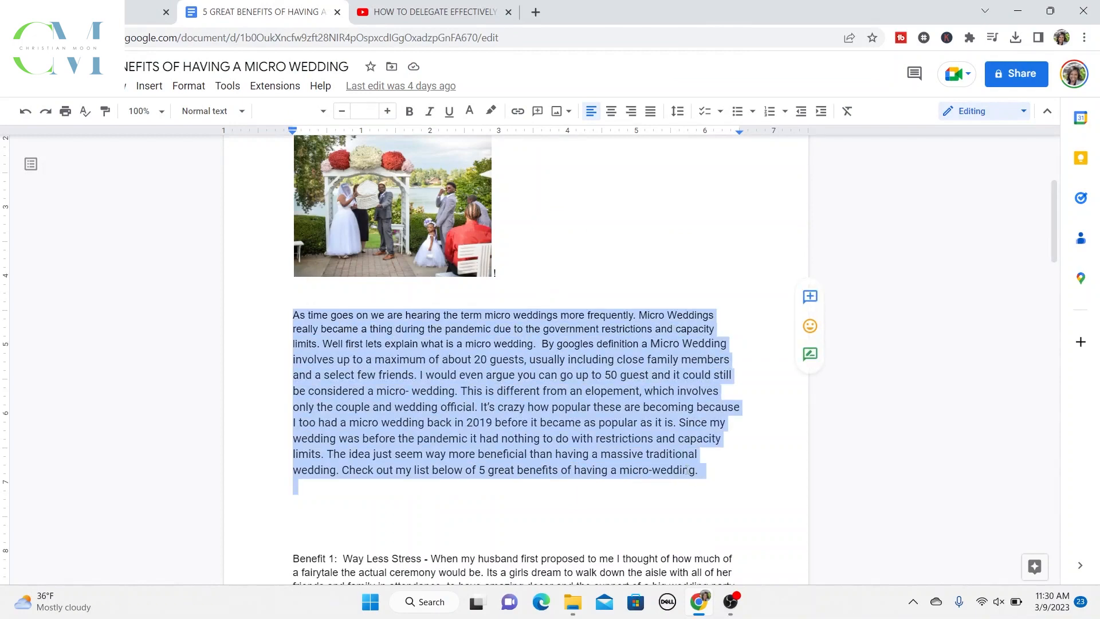
{"action": "left_click", "coordinate": [146, 12]}
{"action": "left_click", "coordinate": [326, 534]}
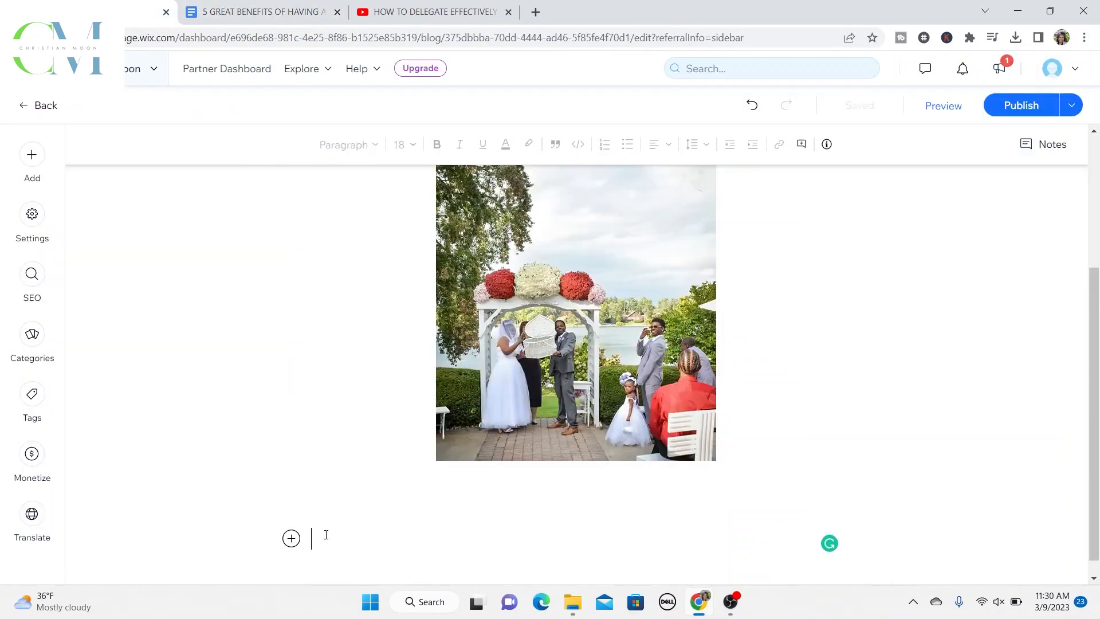
{"action": "key", "text": "ctrl+v"}
{"action": "scroll", "coordinate": [285, 406], "scroll_direction": "down", "scroll_amount": 3}
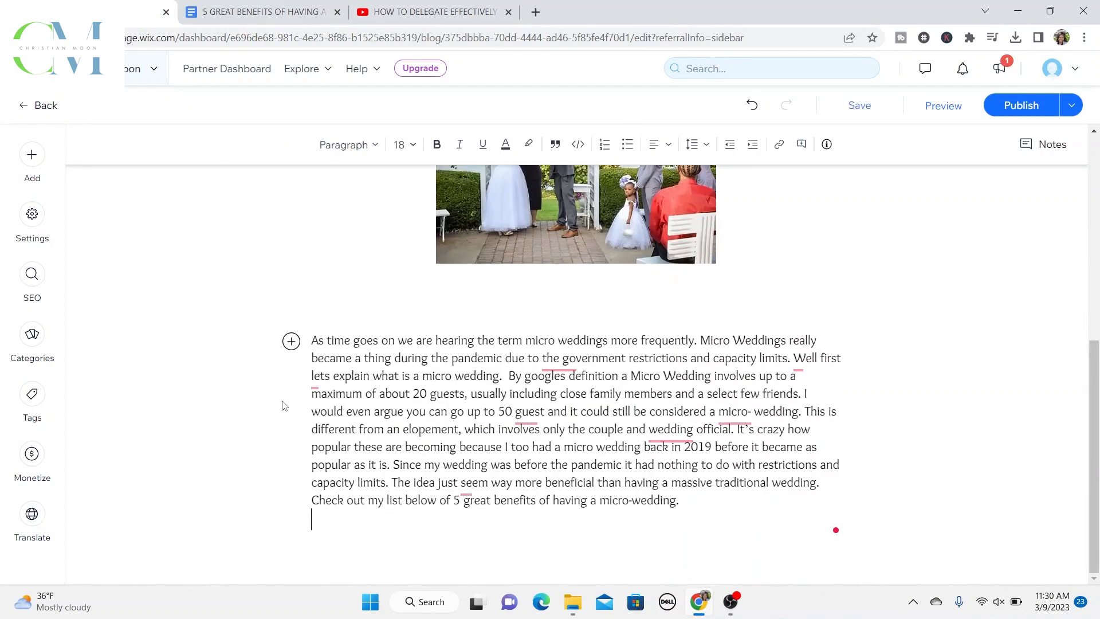
Step: Delete the word "the" before "government restrictions" in the introductory paragraph
{"action": "right_click", "coordinate": [572, 370]}
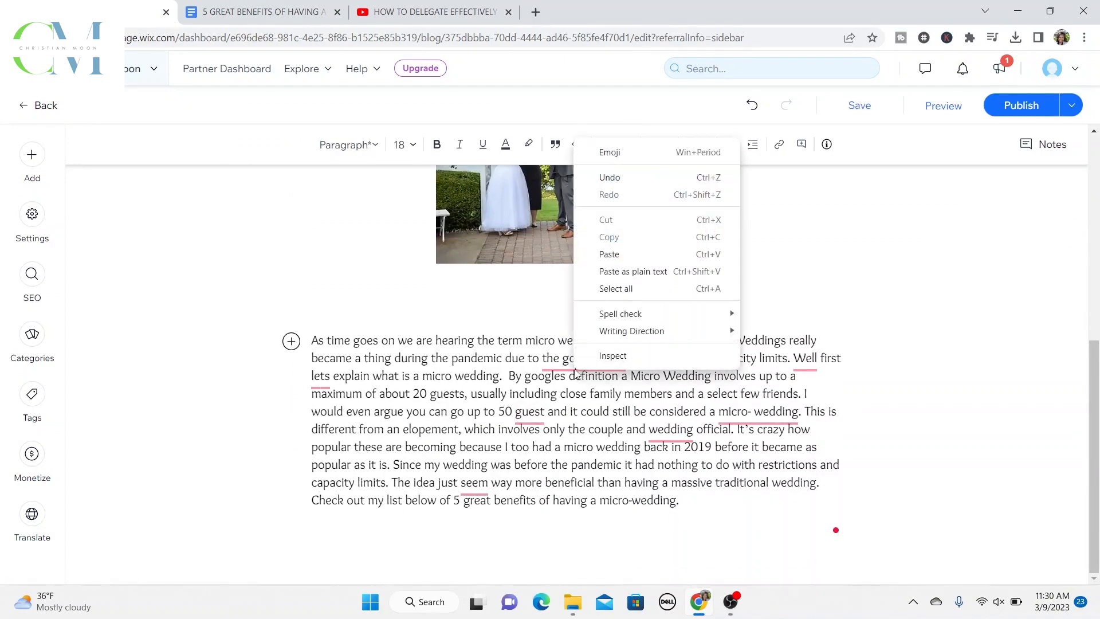
{"action": "left_click", "coordinate": [549, 360]}
{"action": "right_click", "coordinate": [548, 361]}
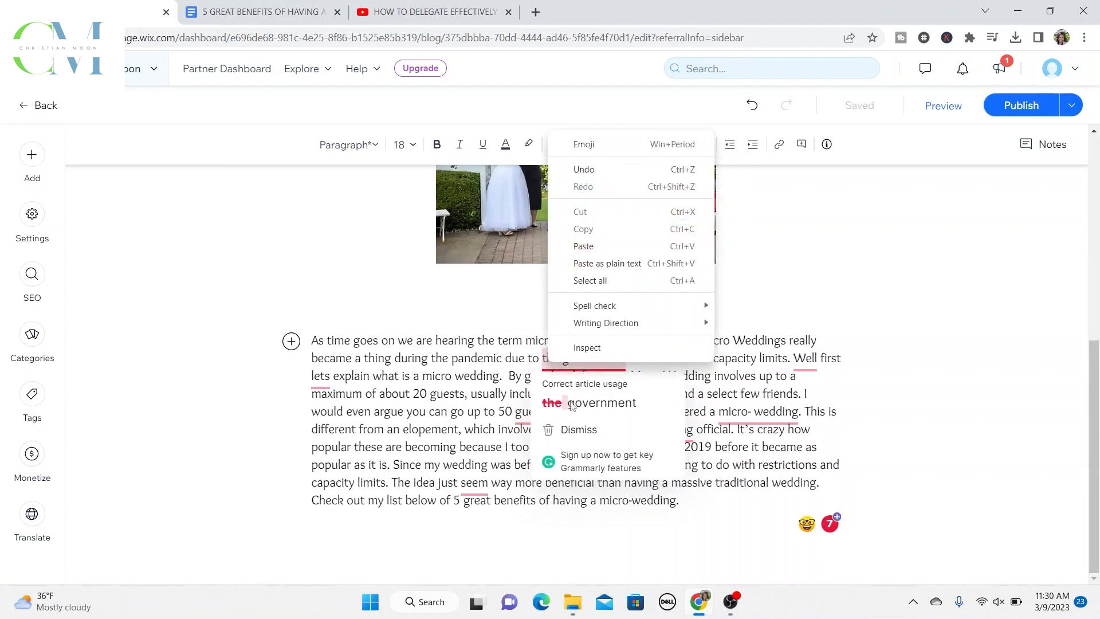
{"action": "double_click", "coordinate": [548, 360]}
{"action": "key", "text": "BackSpace"}
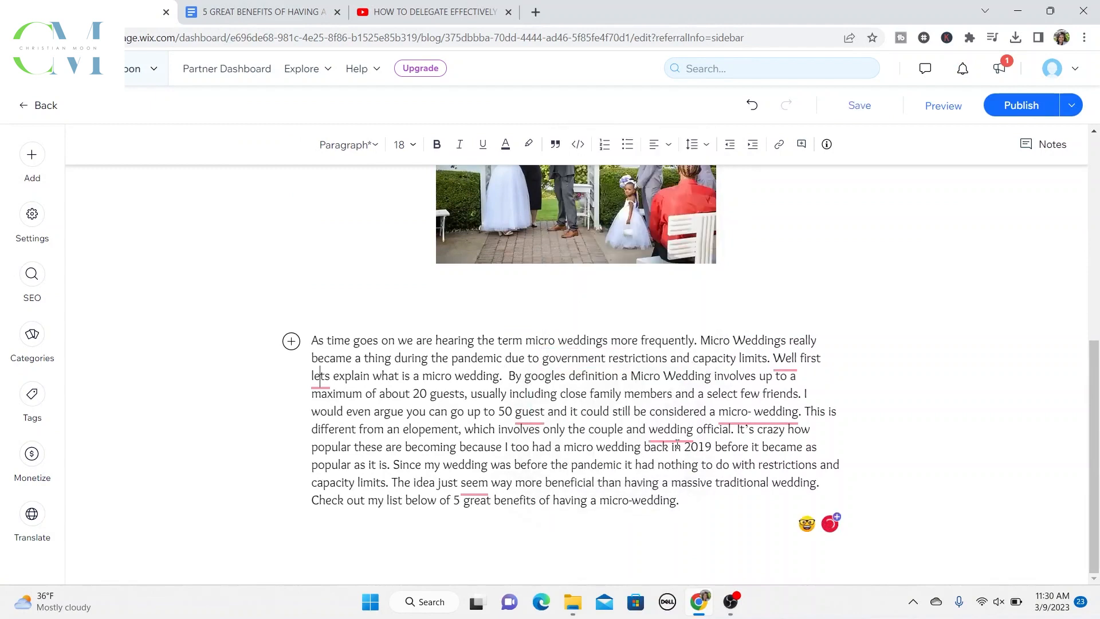
Step: Insert three line breaks after the introductory paragraph of the post
{"action": "left_click", "coordinate": [699, 503]}
{"action": "key", "text": "Return"}
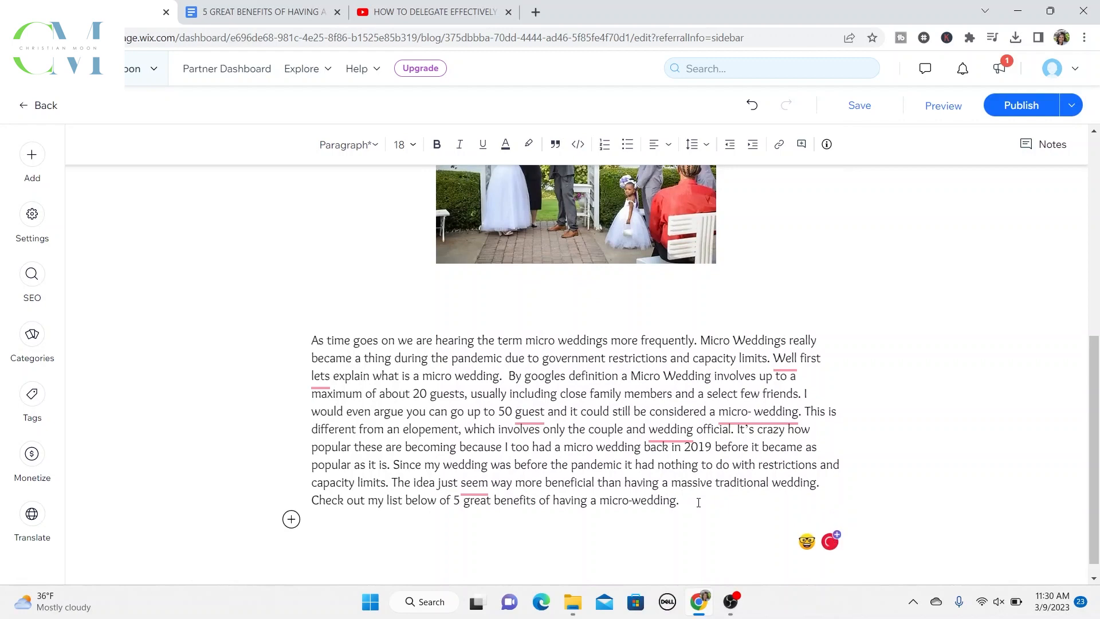
{"action": "key", "text": "Return"}
{"action": "key", "text": "Return"}
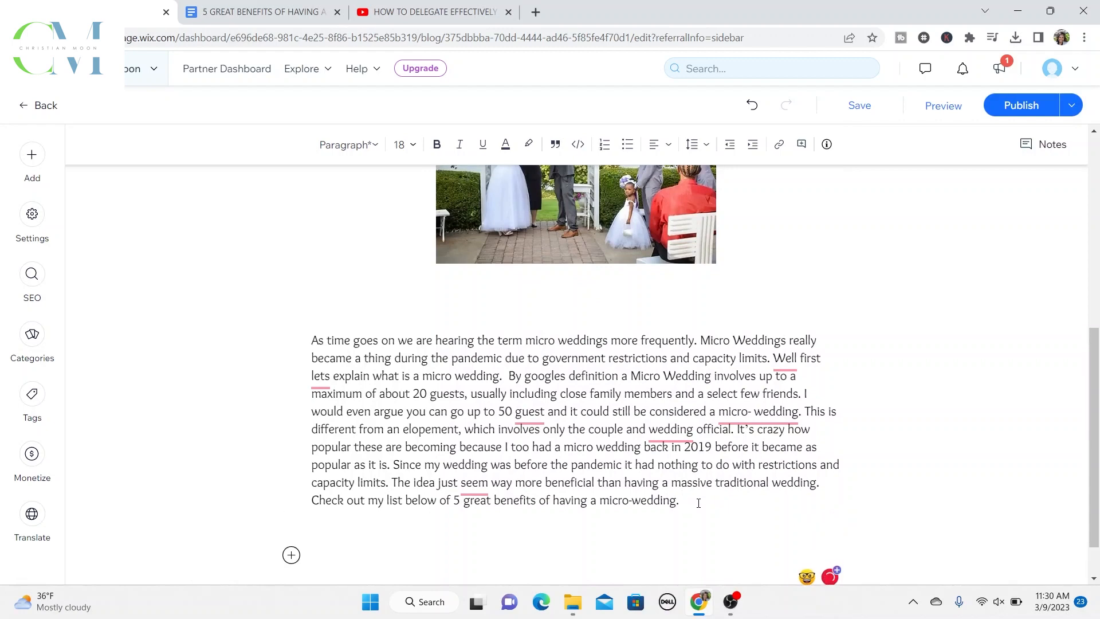
{"action": "scroll", "coordinate": [699, 503], "scroll_direction": "down", "scroll_amount": 1}
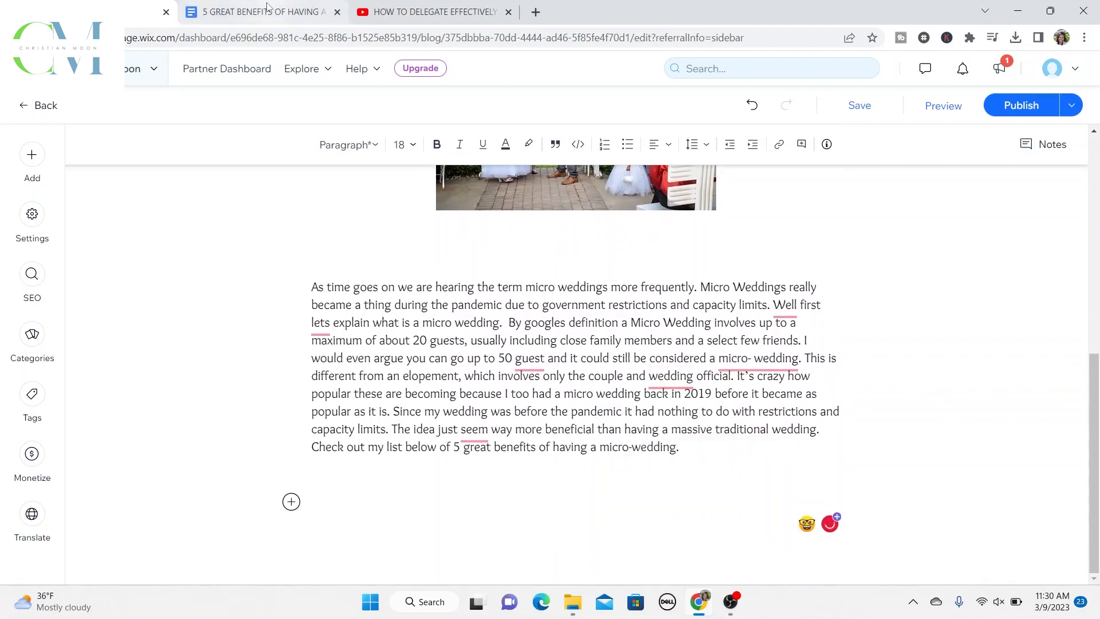
Step: Copy the "Benefit 1: Way Less Stress" paragraph from the Google Docs draft, paste it below the post's introduction and start a new line after it
{"action": "left_click", "coordinate": [266, 8]}
{"action": "scroll", "coordinate": [579, 388], "scroll_direction": "down", "scroll_amount": 5}
{"action": "left_click", "coordinate": [600, 355]}
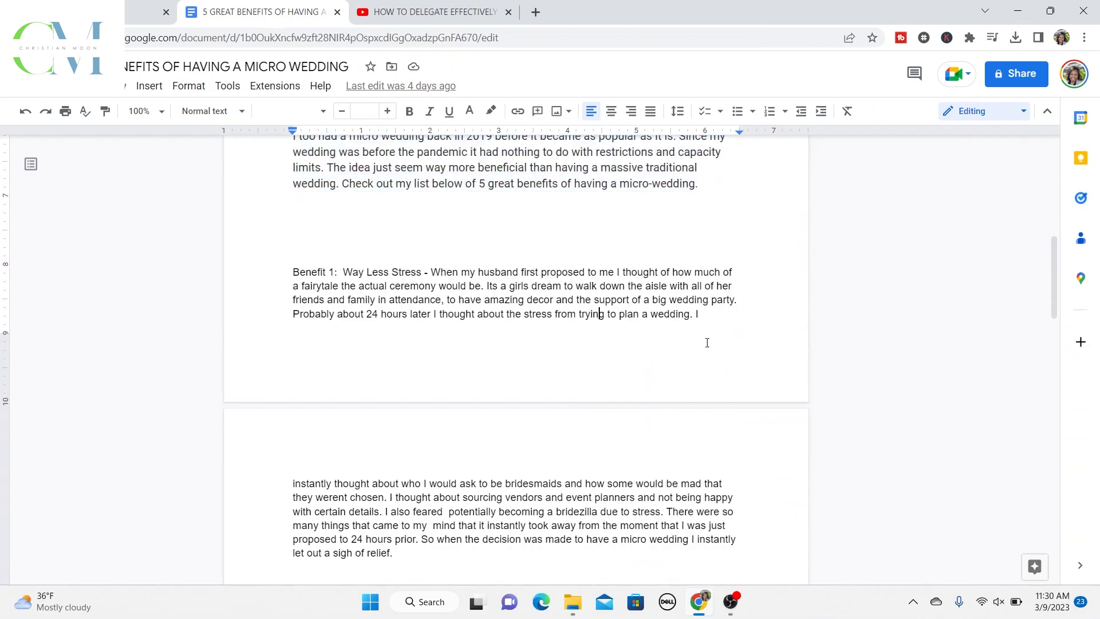
{"action": "scroll", "coordinate": [713, 323], "scroll_direction": "down", "scroll_amount": 1}
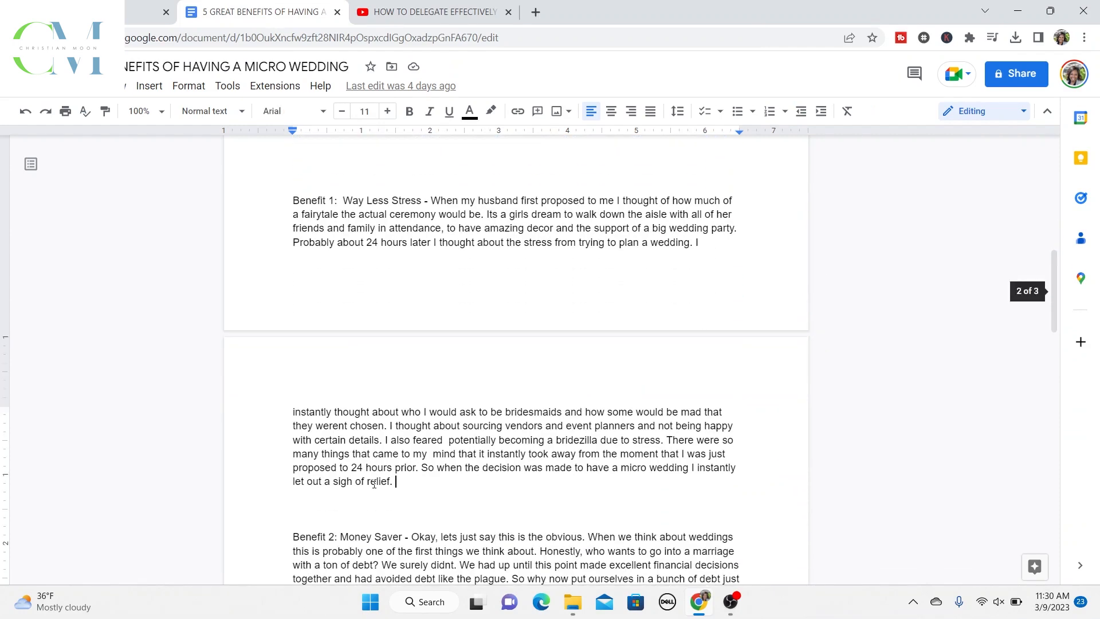
{"action": "left_click_drag", "start_coordinate": [394, 482], "coordinate": [292, 199]}
{"action": "key", "text": "ctrl+c"}
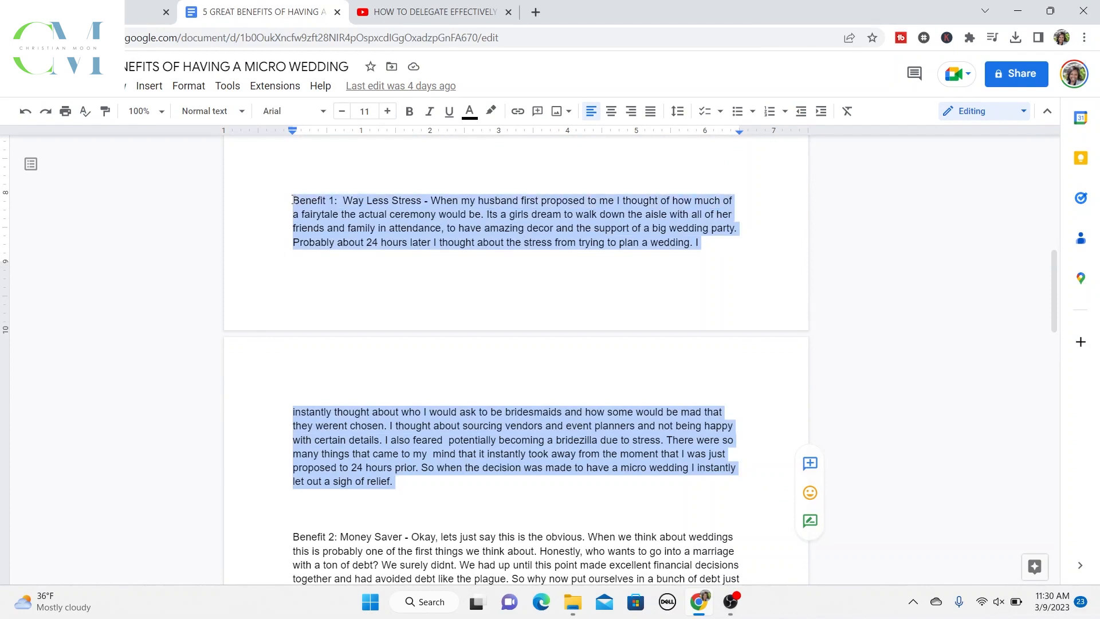
{"action": "left_click", "coordinate": [146, 12]}
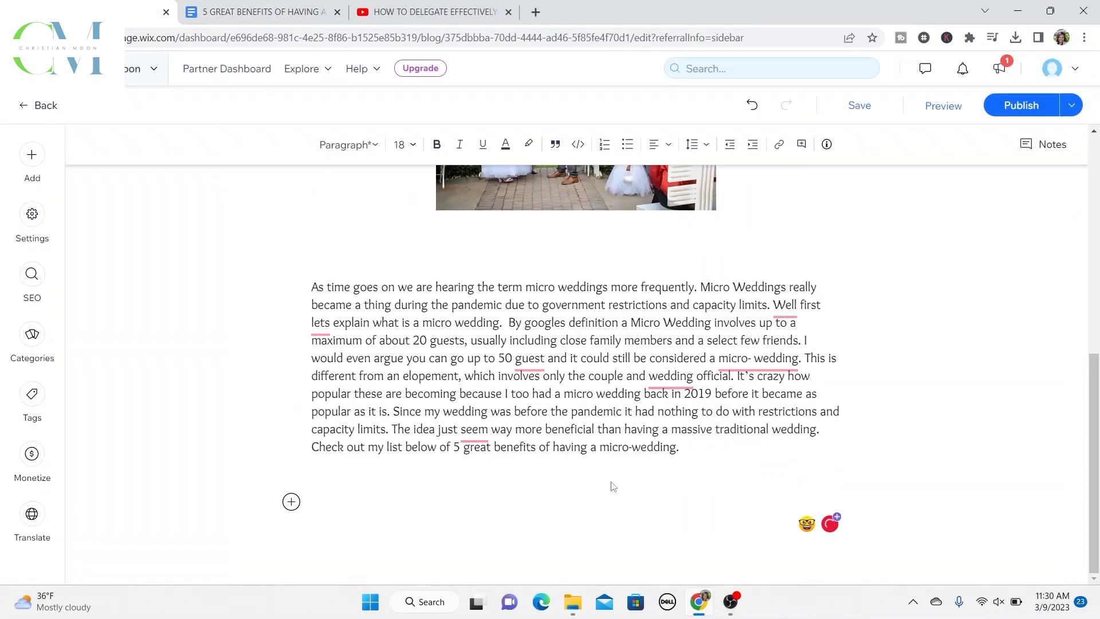
{"action": "left_click", "coordinate": [356, 516]}
{"action": "key", "text": "ctrl+v"}
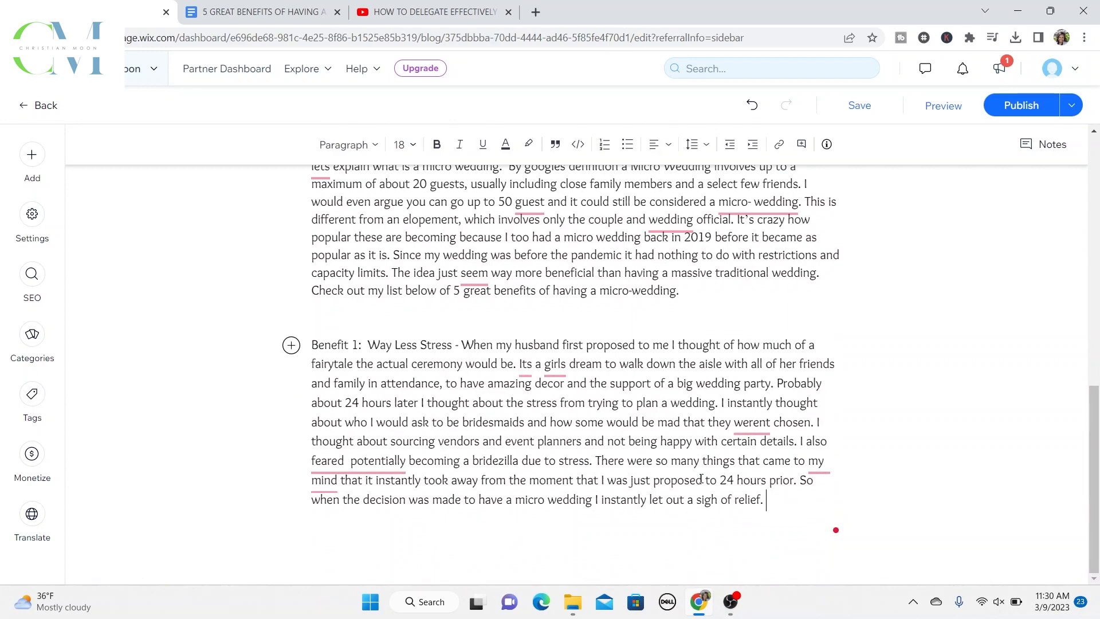
{"action": "key", "text": "Return"}
{"action": "scroll", "coordinate": [653, 429], "scroll_direction": "up", "scroll_amount": 6}
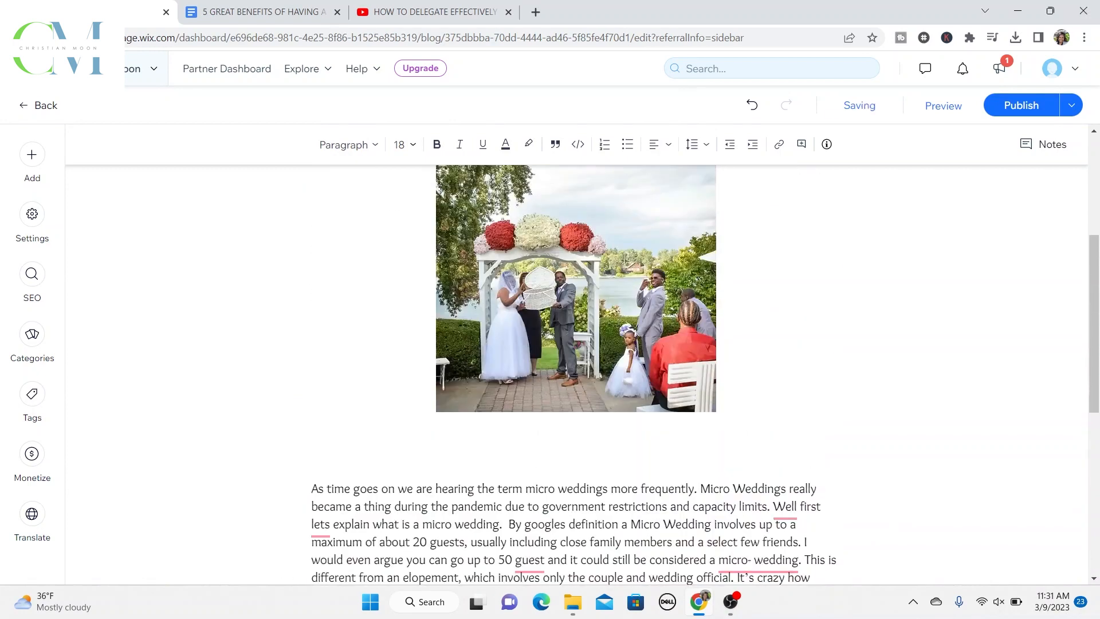
Step: Copy the "Benefit 2: Money Saver" paragraph from the Google Docs draft, paste it below Benefit 1 in the post and start a new line
{"action": "left_click", "coordinate": [252, 11]}
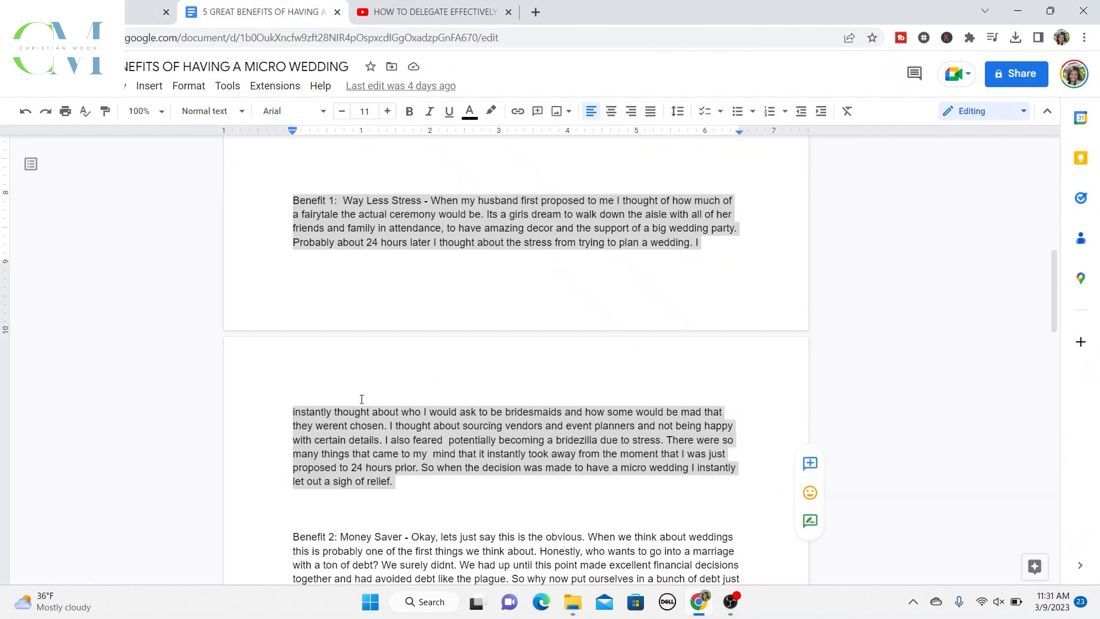
{"action": "scroll", "coordinate": [362, 399], "scroll_direction": "down", "scroll_amount": 6}
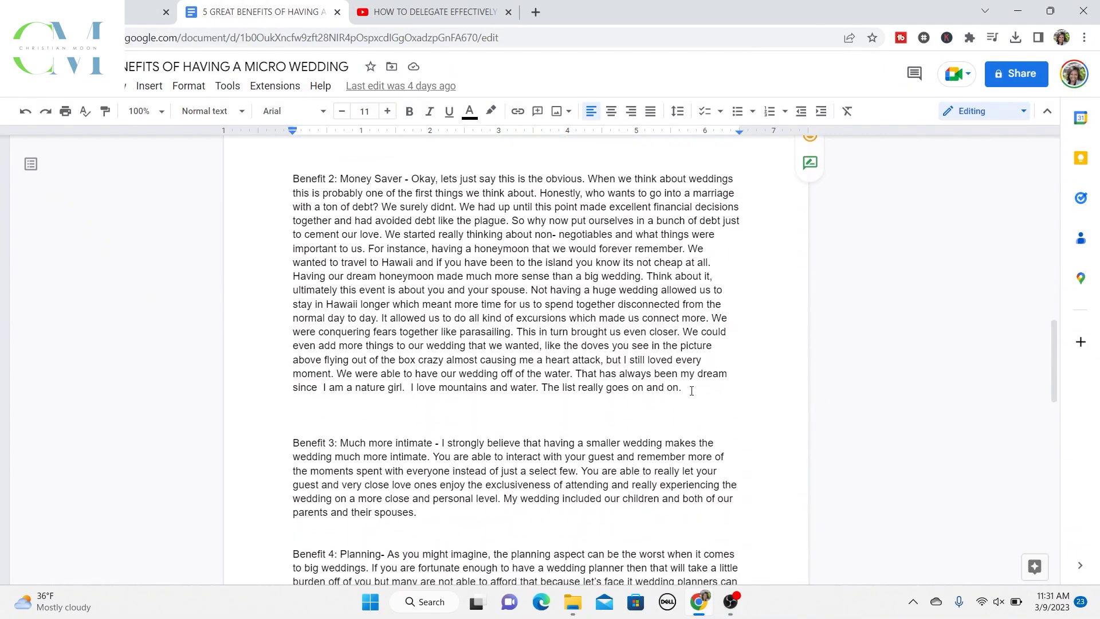
{"action": "left_click_drag", "start_coordinate": [691, 391], "coordinate": [290, 171]}
{"action": "key", "text": "ctrl+c"}
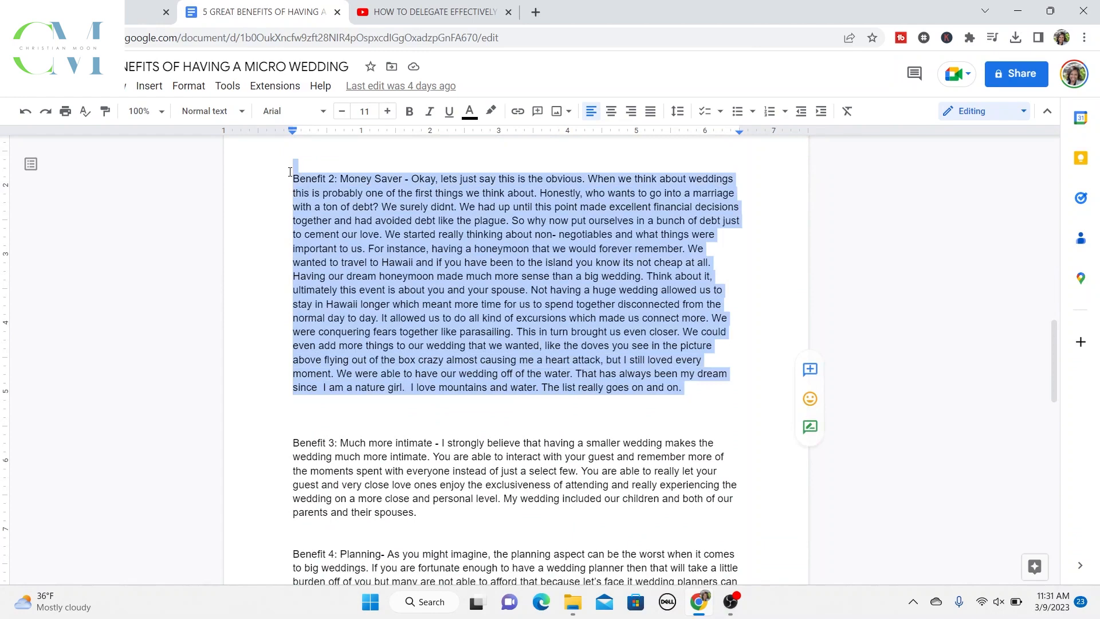
{"action": "left_click", "coordinate": [146, 11]}
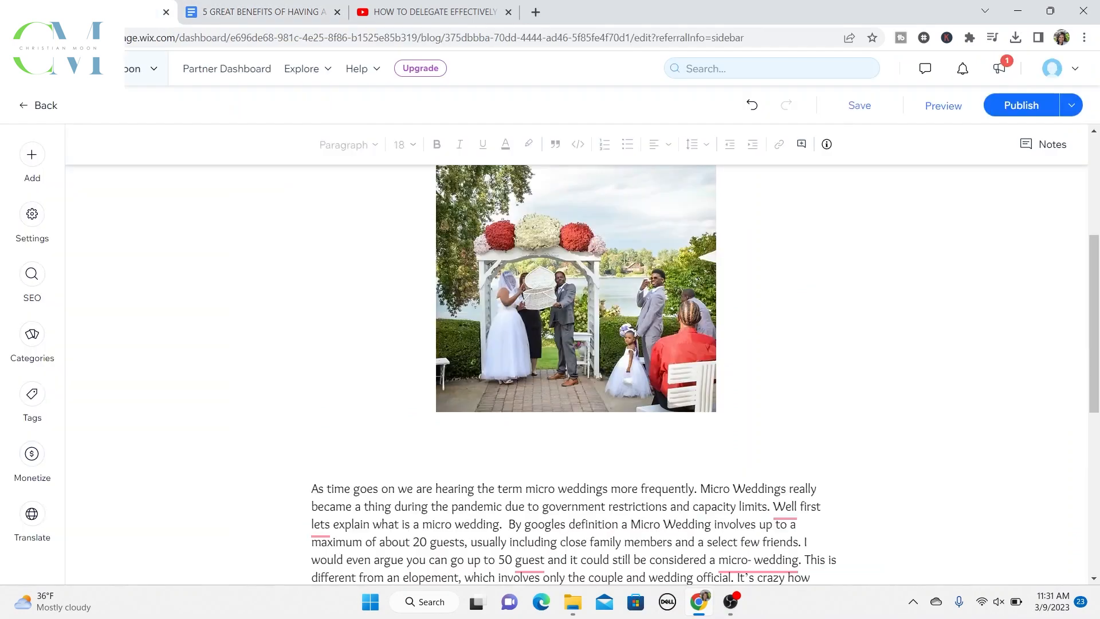
{"action": "scroll", "coordinate": [576, 432], "scroll_direction": "down", "scroll_amount": 5}
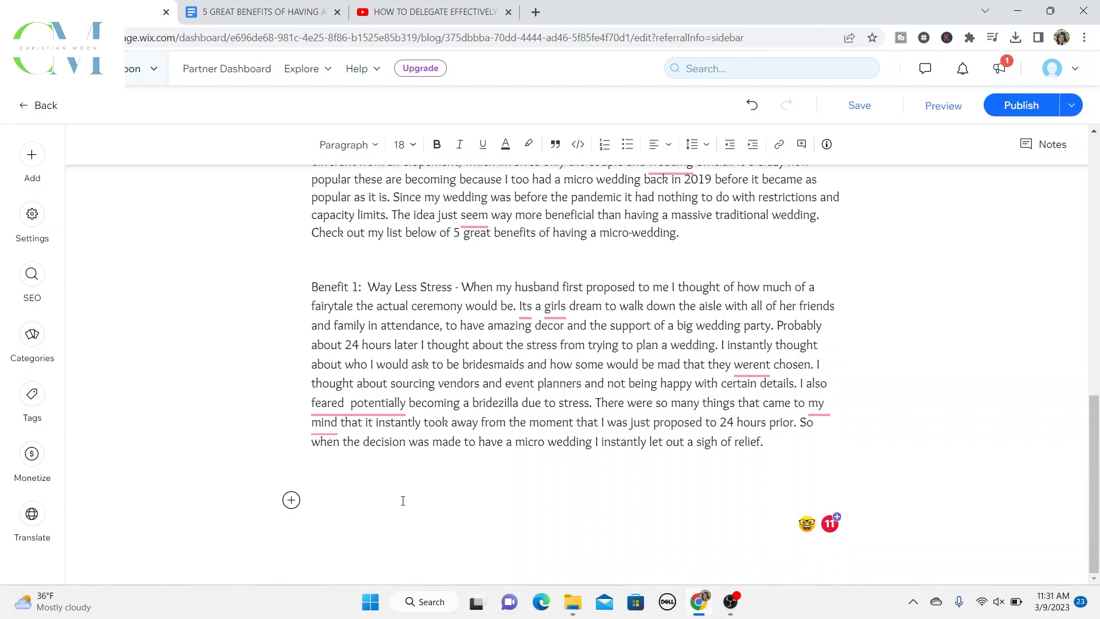
{"action": "key", "text": "ctrl+v"}
{"action": "scroll", "coordinate": [409, 427], "scroll_direction": "down", "scroll_amount": 4}
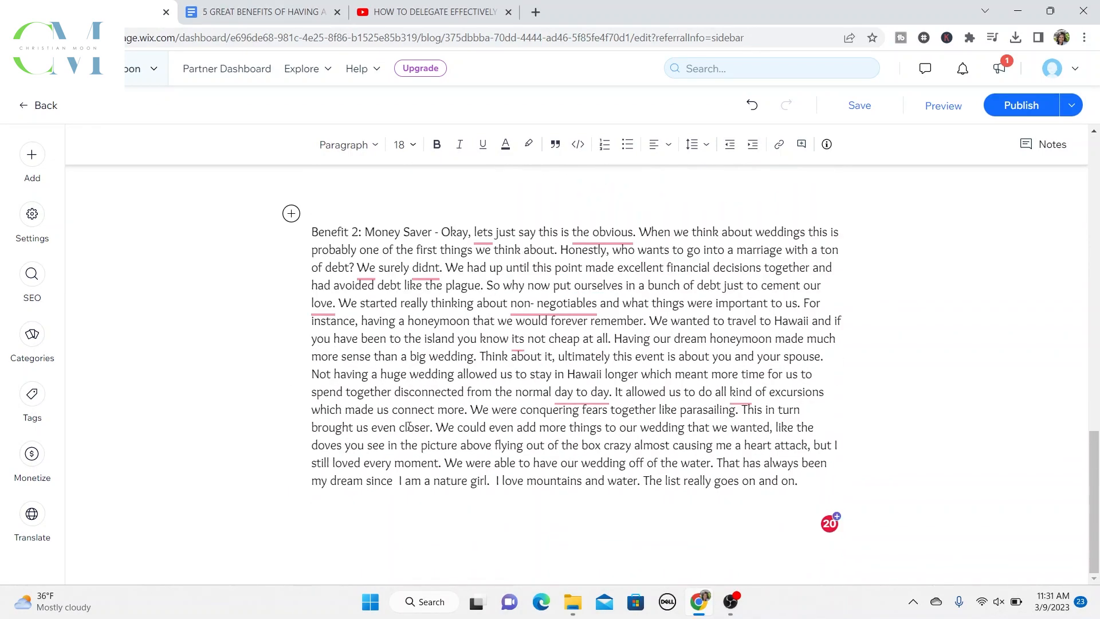
{"action": "key", "text": "Return"}
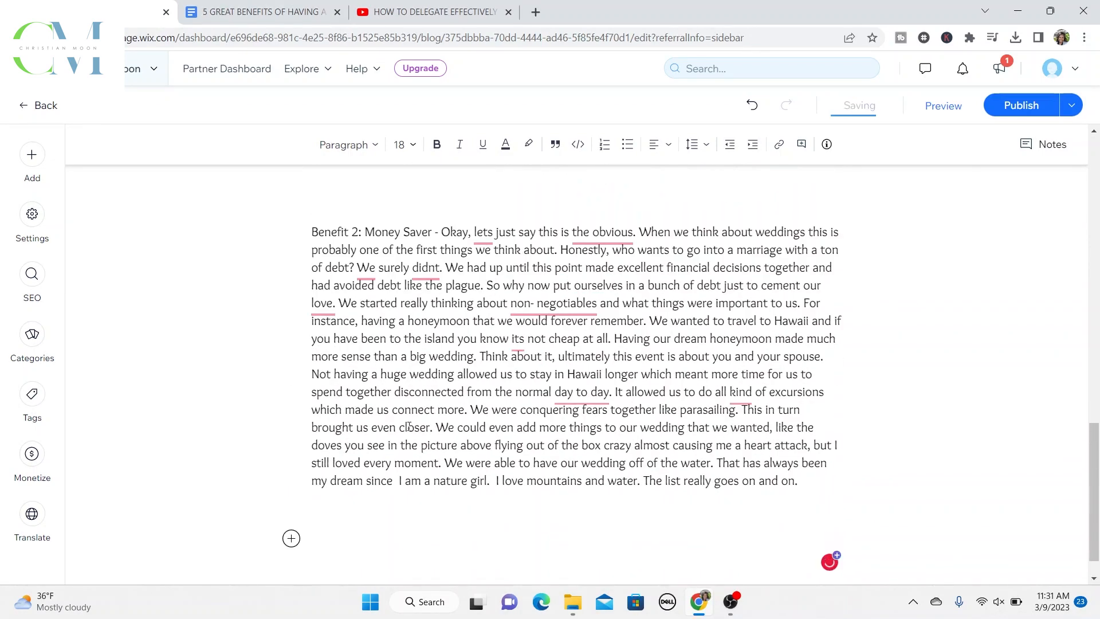
Step: Copy the "Benefit 3: Much more intimate" paragraph from the Google Docs draft and paste it below Benefit 2 in the Wix post
{"action": "left_click", "coordinate": [271, 10]}
{"action": "scroll", "coordinate": [510, 457], "scroll_direction": "down", "scroll_amount": 3}
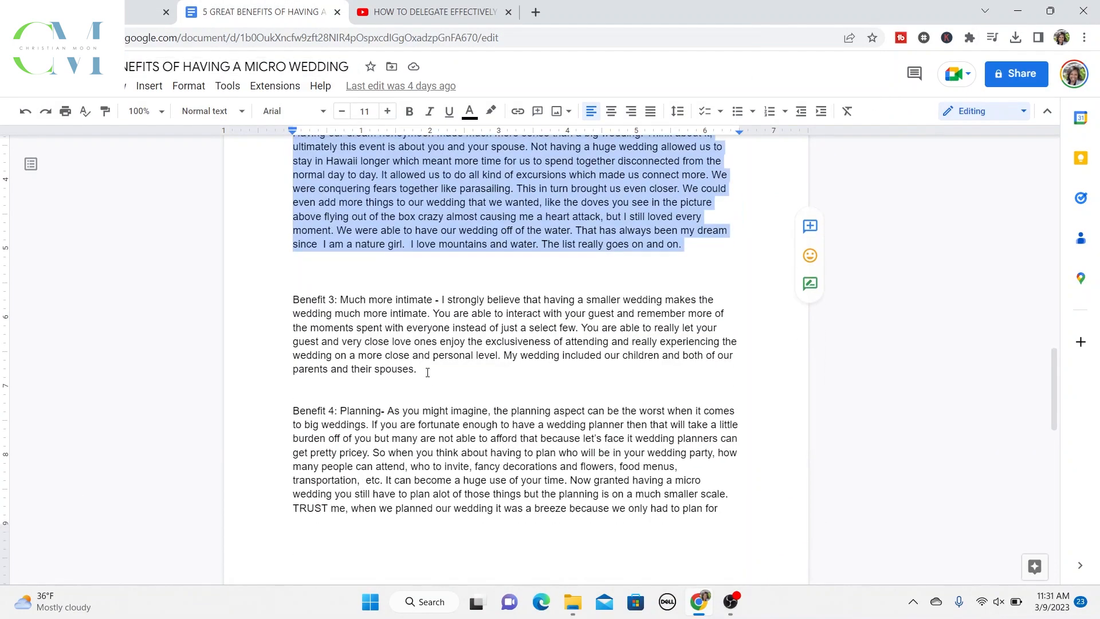
{"action": "left_click_drag", "start_coordinate": [427, 372], "coordinate": [268, 297]}
{"action": "key", "text": "ctrl+c"}
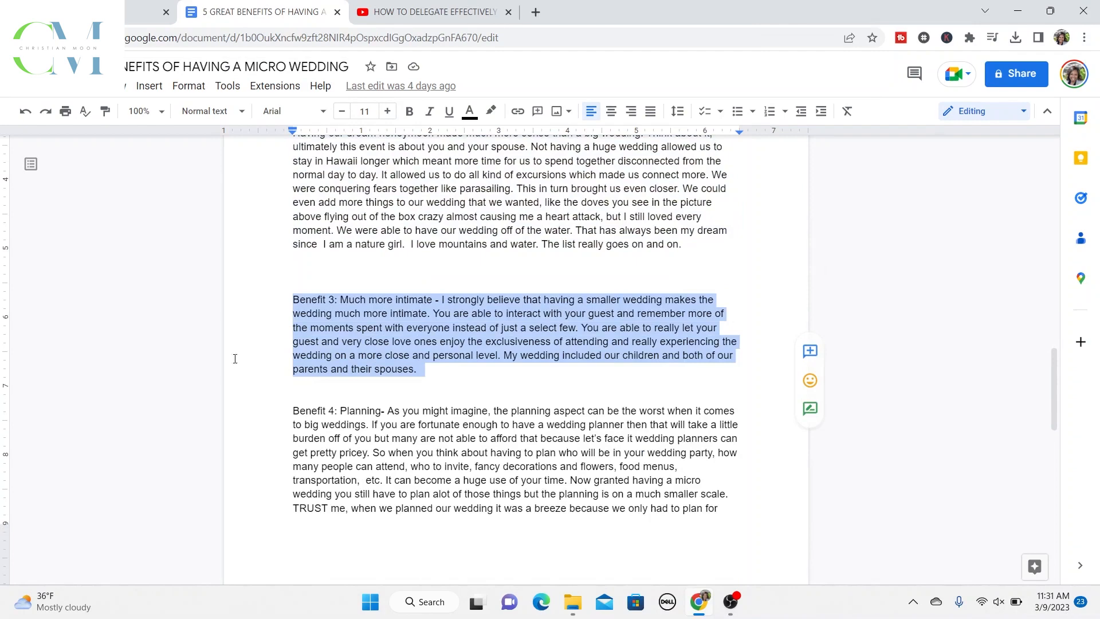
{"action": "left_click", "coordinate": [146, 11]}
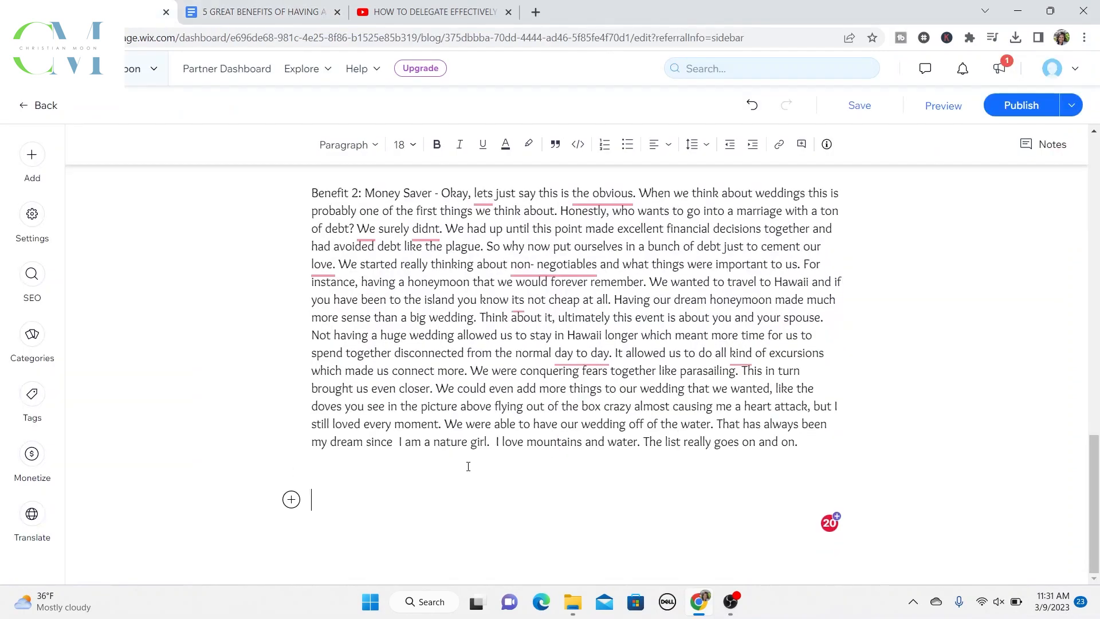
{"action": "key", "text": "ctrl+v"}
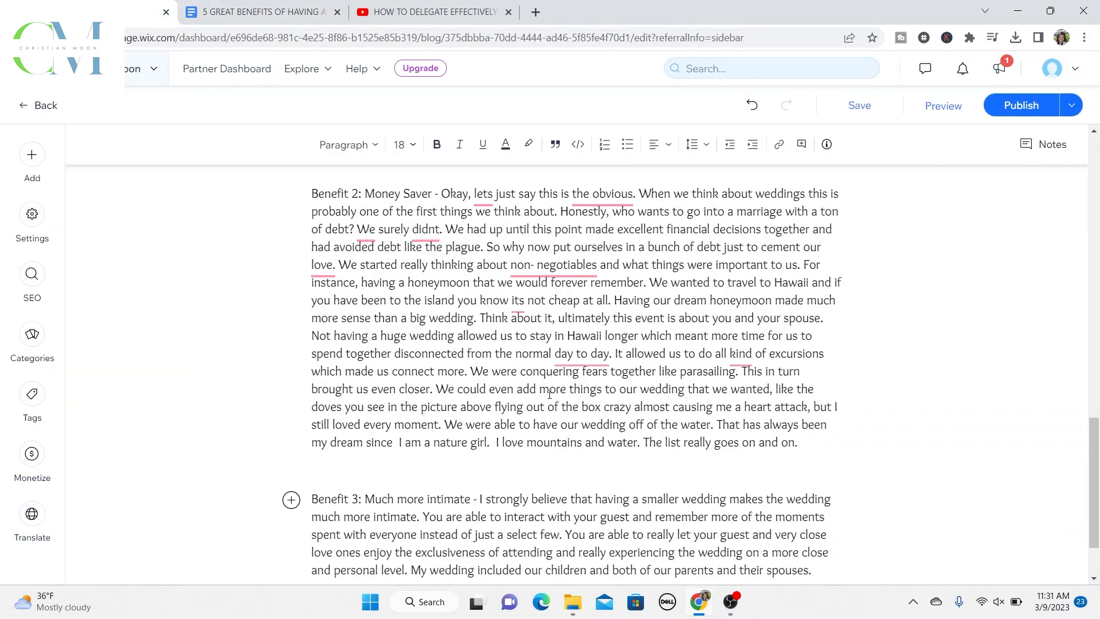
Step: Copy the "Benefit 4: Planning" paragraph, which continues across the page break, from the Google Docs draft
{"action": "scroll", "coordinate": [550, 395], "scroll_direction": "down", "scroll_amount": 2}
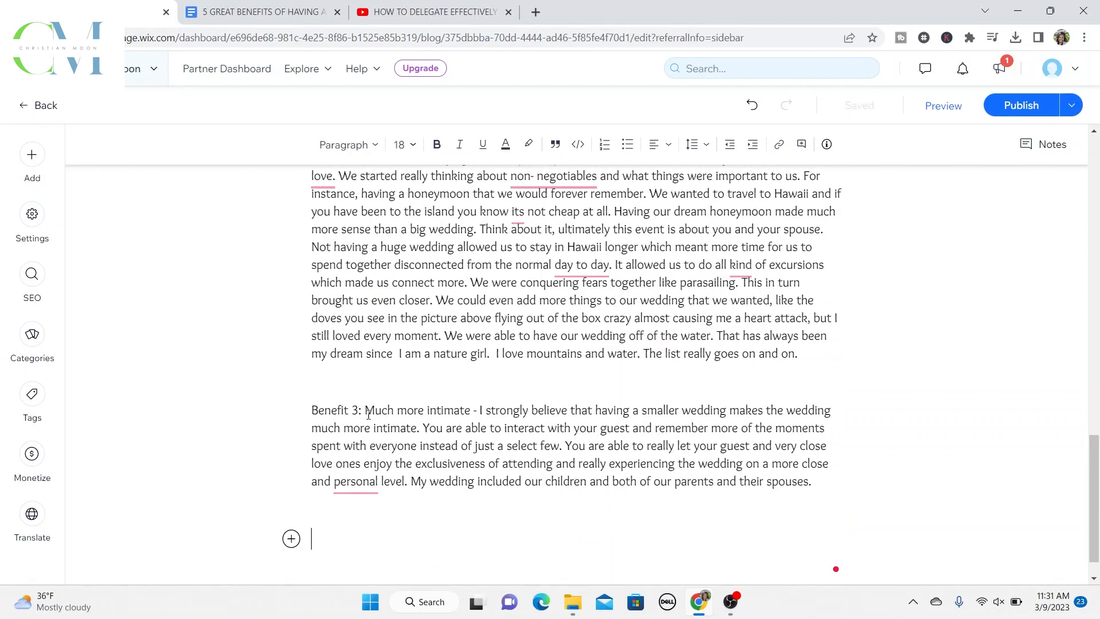
{"action": "scroll", "coordinate": [368, 417], "scroll_direction": "down", "scroll_amount": 1}
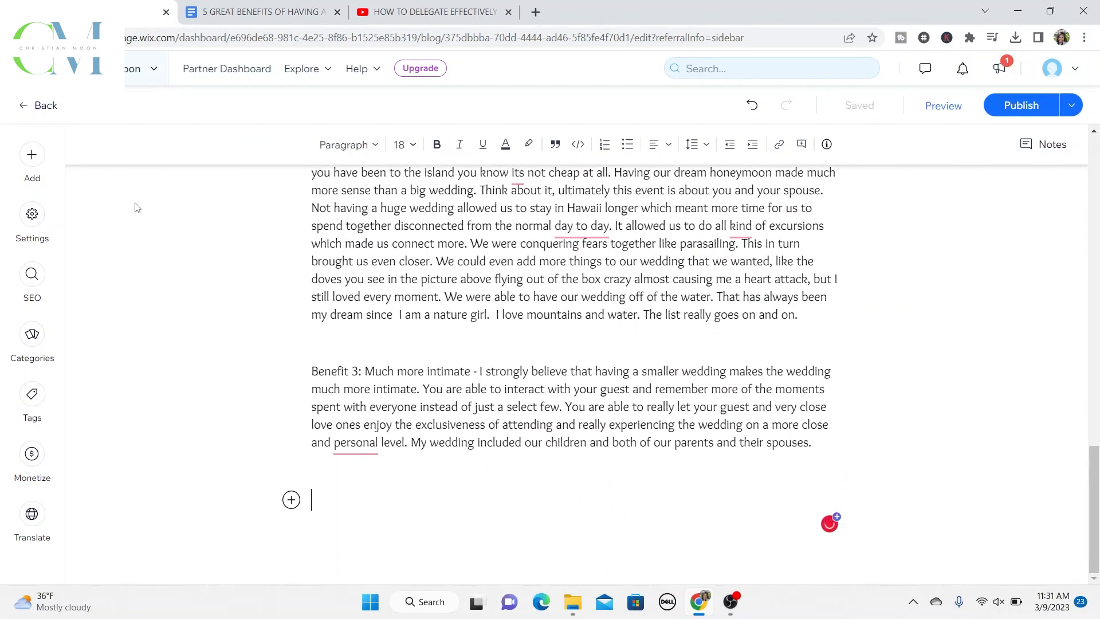
{"action": "left_click", "coordinate": [281, 17]}
{"action": "scroll", "coordinate": [398, 417], "scroll_direction": "down", "scroll_amount": 5}
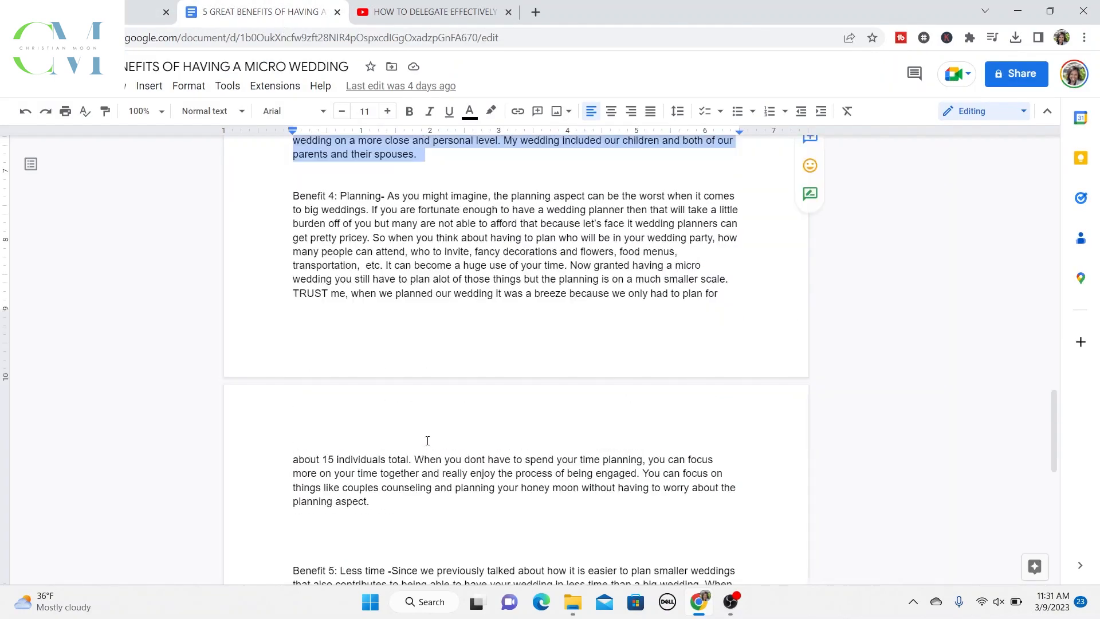
{"action": "left_click", "coordinate": [378, 503]}
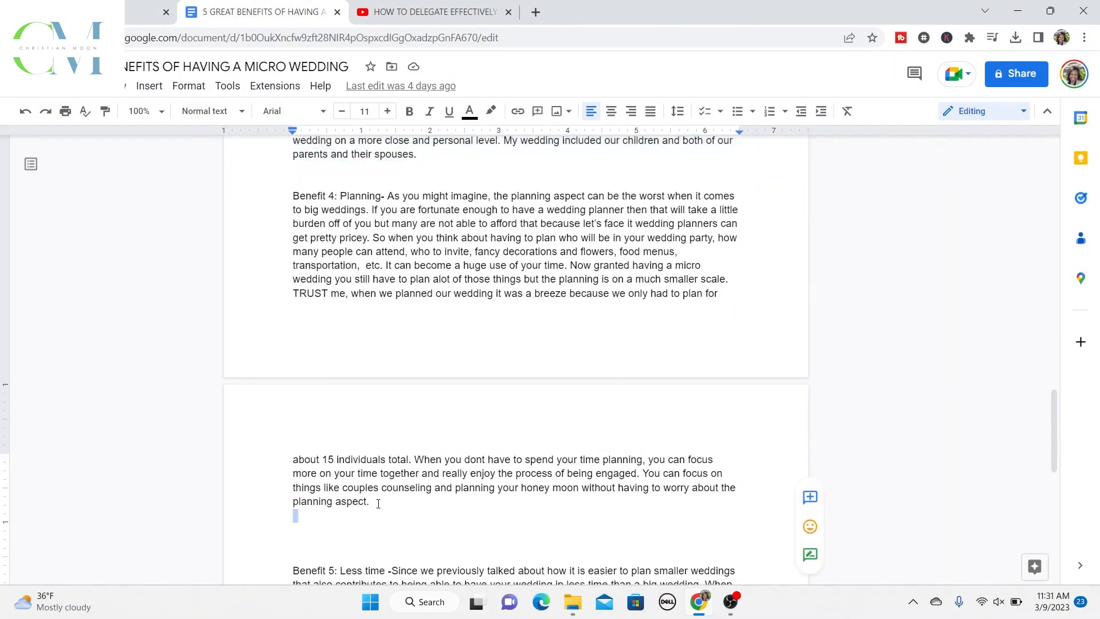
{"action": "left_click_drag", "start_coordinate": [380, 503], "coordinate": [288, 197]}
{"action": "key", "text": "ctrl+c"}
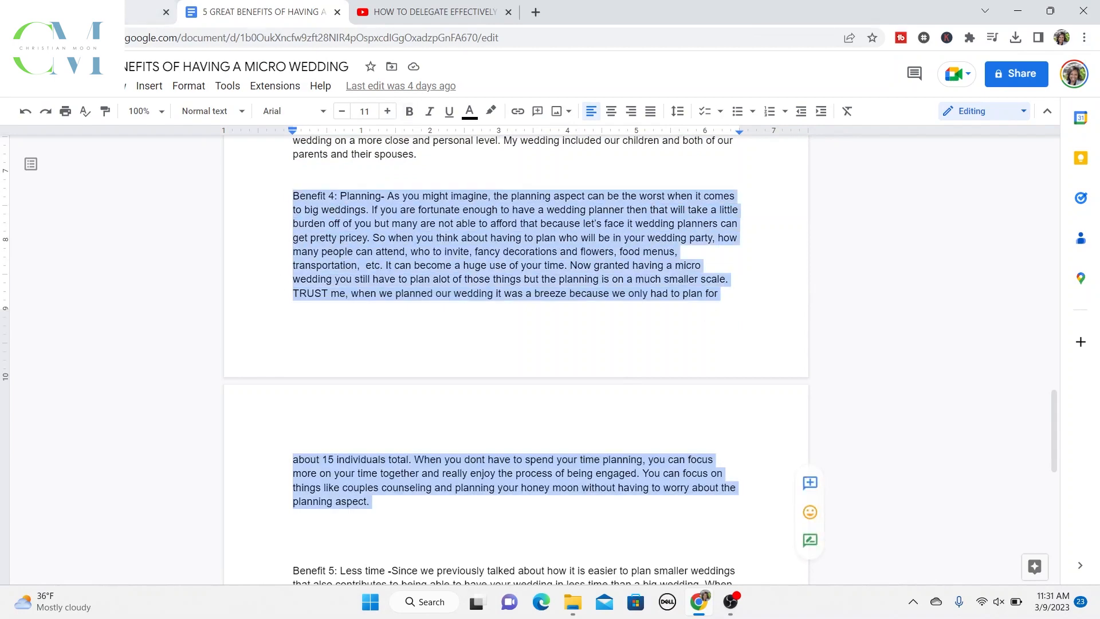
Step: Paste the copied planning paragraph below Benefit 3 in the Wix post and start a new line after it
{"action": "left_click", "coordinate": [146, 12]}
{"action": "key", "text": "ctrl+v"}
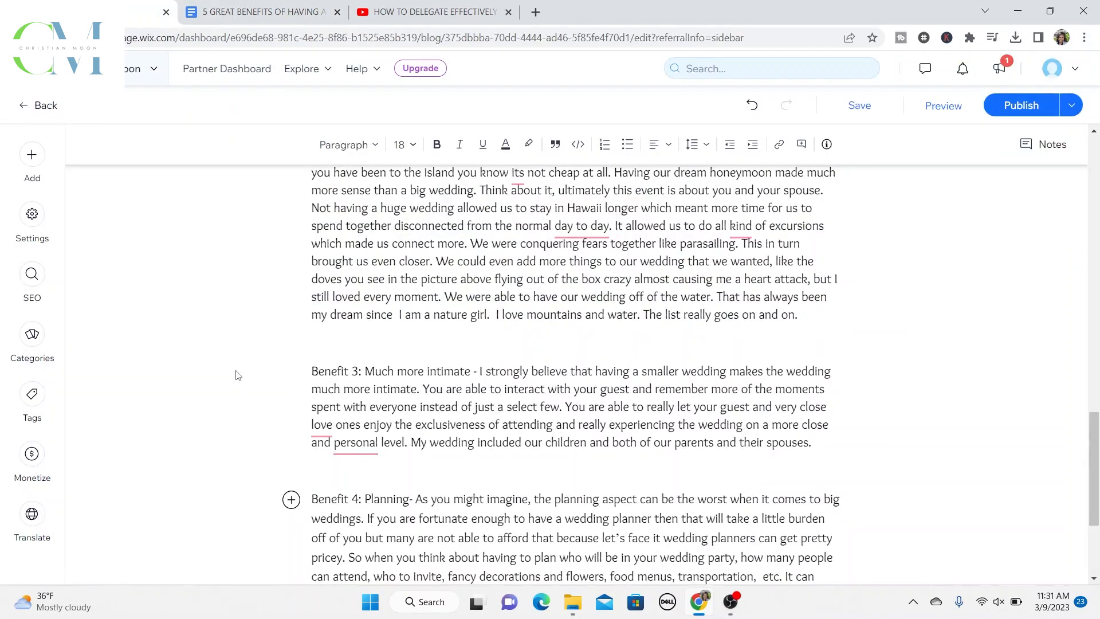
{"action": "scroll", "coordinate": [206, 338], "scroll_direction": "down", "scroll_amount": 3}
{"action": "right_click", "coordinate": [206, 342]}
{"action": "left_click", "coordinate": [568, 460]}
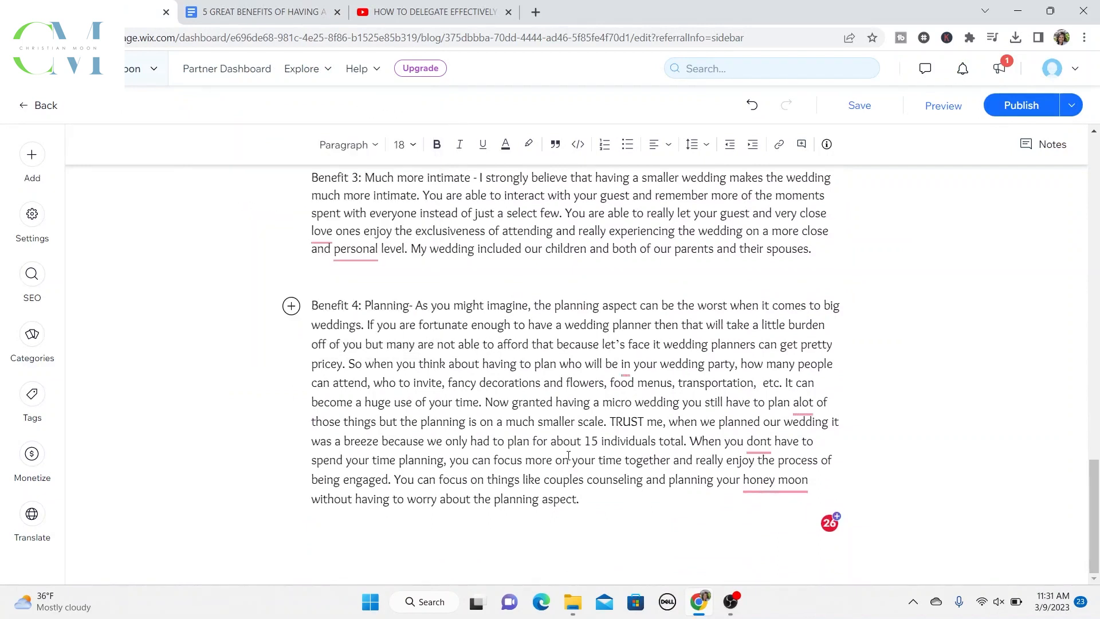
{"action": "left_click", "coordinate": [614, 497]}
{"action": "key", "text": "Return"}
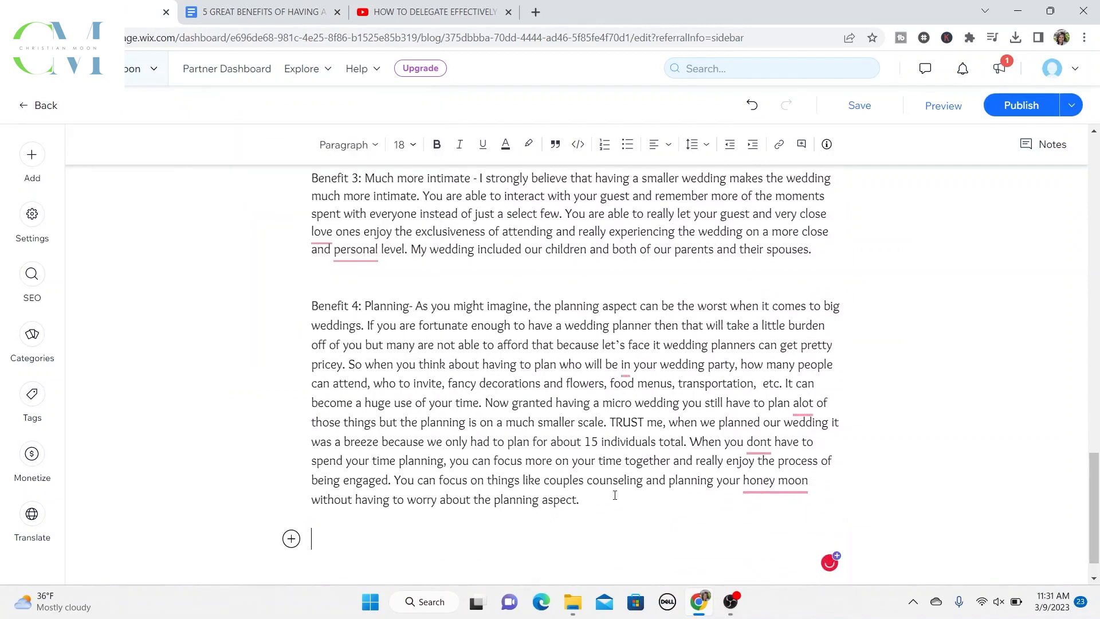
Step: Copy "Benefit 5: Less time" and the "So now that you have seen" paragraph from the draft, paste them below Benefit 4 and start a new line
{"action": "left_click", "coordinate": [263, 11]}
{"action": "scroll", "coordinate": [401, 438], "scroll_direction": "down", "scroll_amount": 6}
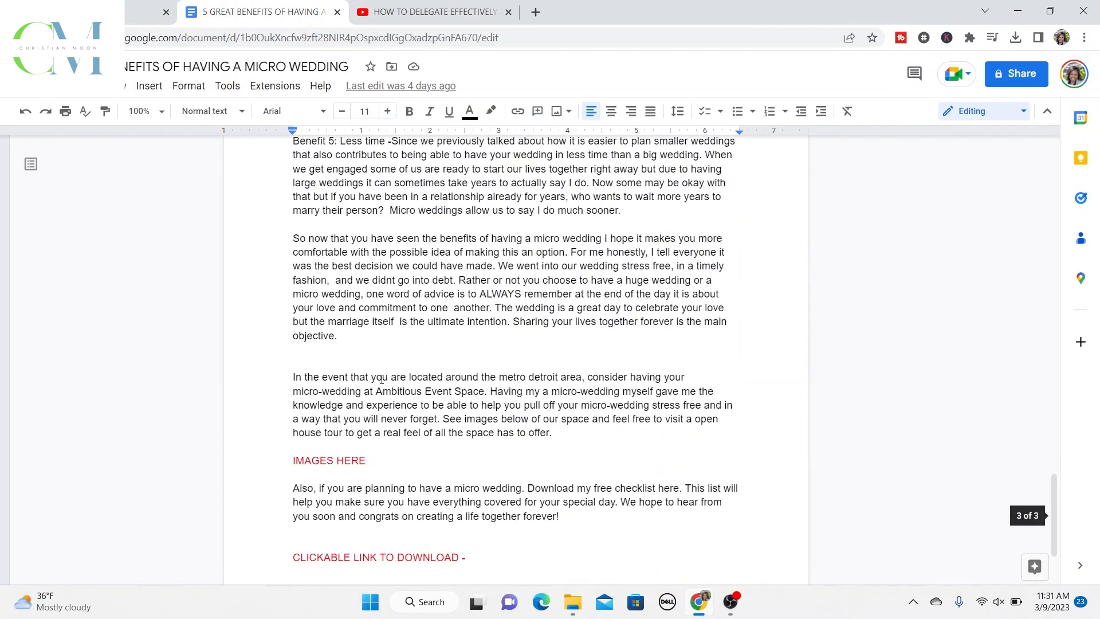
{"action": "left_click_drag", "start_coordinate": [574, 507], "coordinate": [292, 202]}
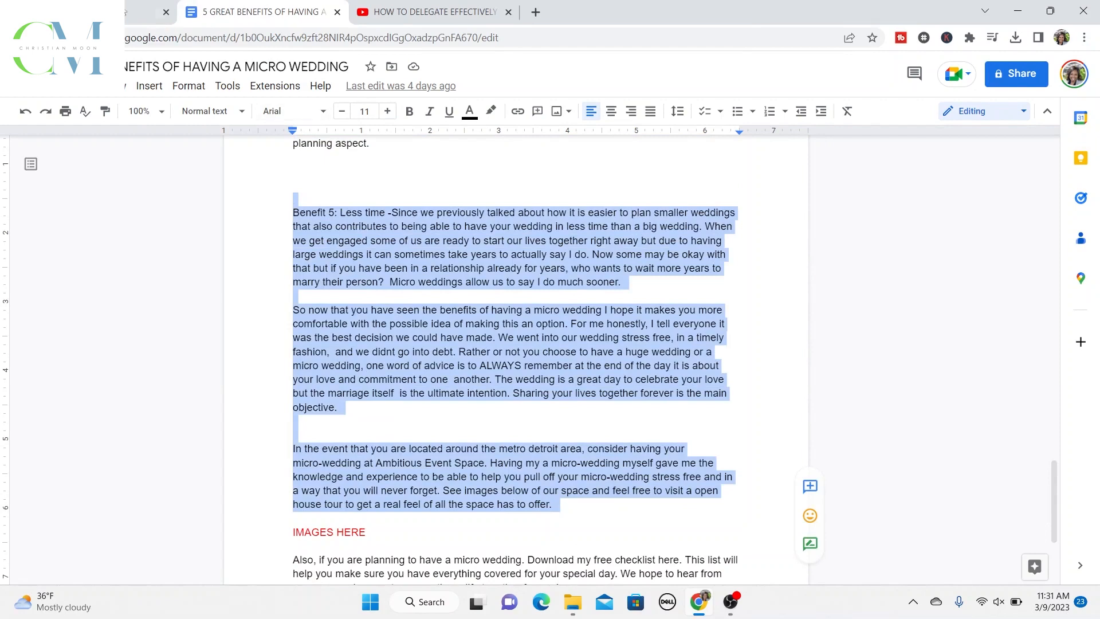
{"action": "left_click_drag", "start_coordinate": [371, 409], "coordinate": [240, 218]}
{"action": "key", "text": "ctrl+c"}
{"action": "key", "text": "ctrl+Page_Up"}
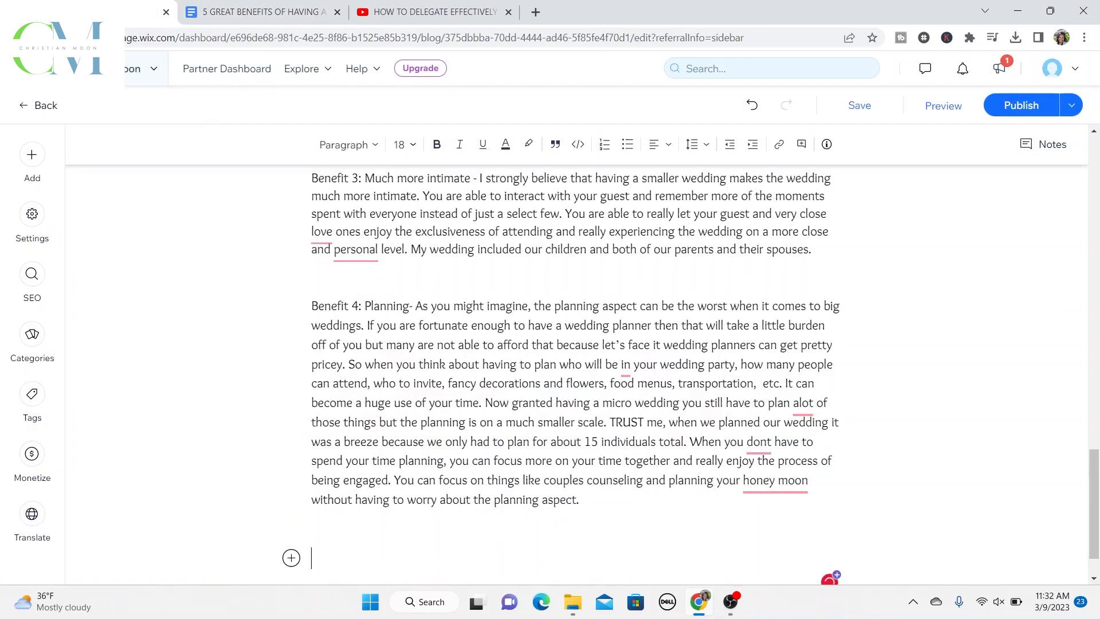
{"action": "scroll", "coordinate": [367, 507], "scroll_direction": "down", "scroll_amount": 1}
{"action": "key", "text": "ctrl+v"}
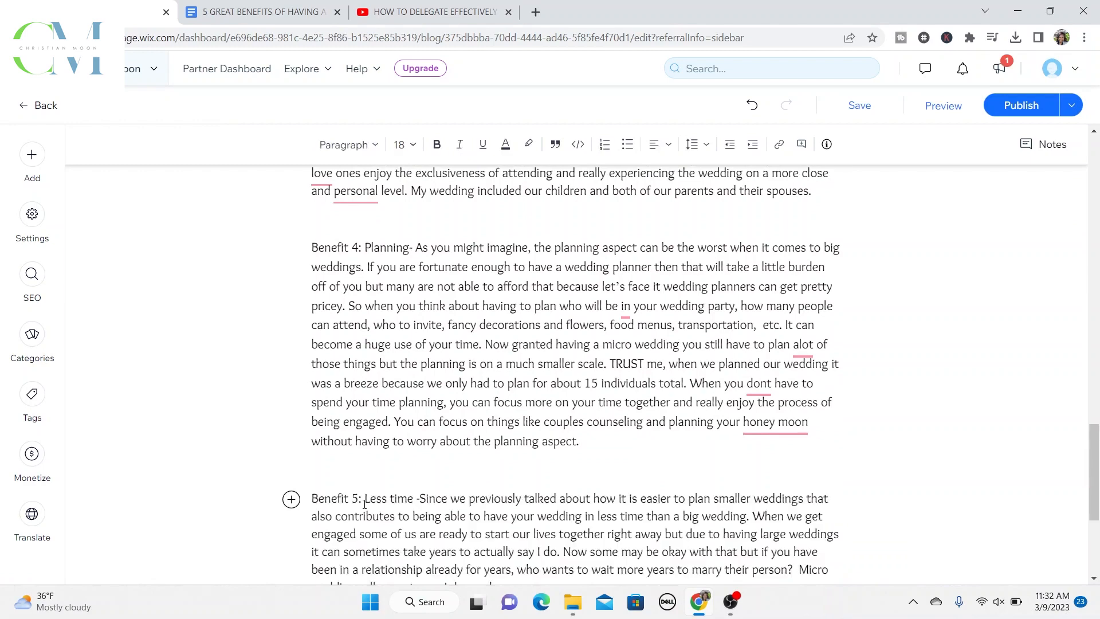
{"action": "scroll", "coordinate": [769, 493], "scroll_direction": "down", "scroll_amount": 4}
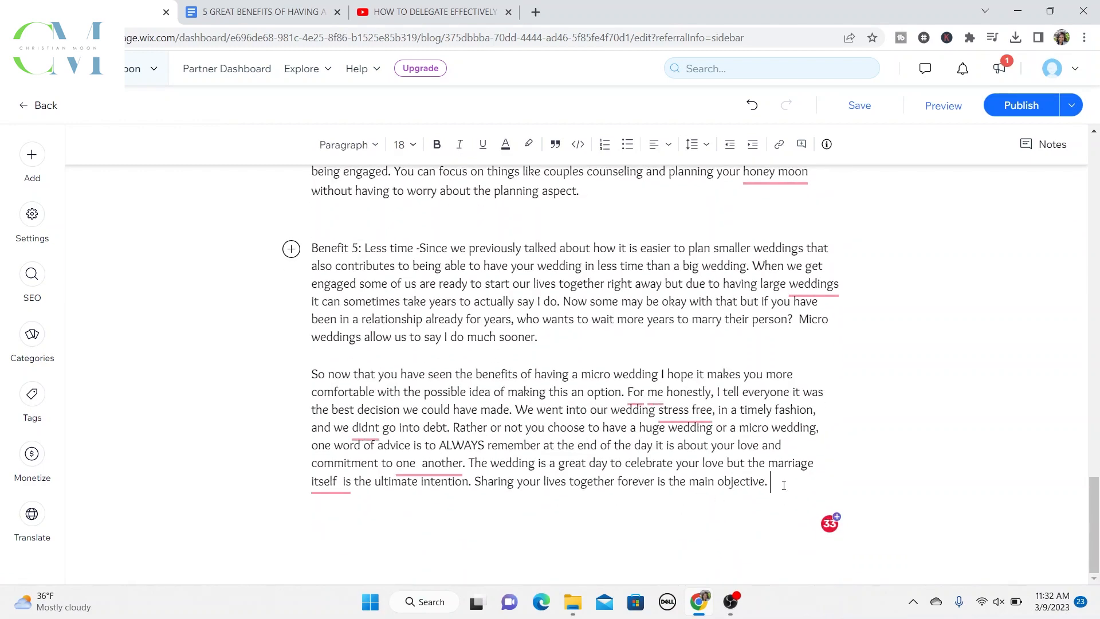
{"action": "key", "text": "Return"}
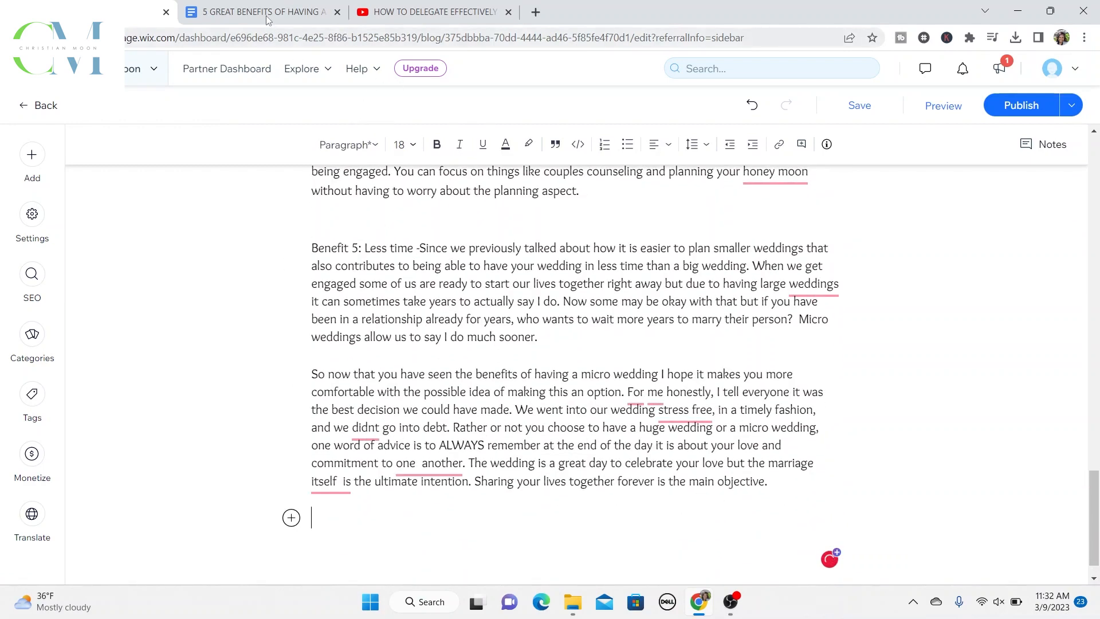
Step: Copy the "In the event that you are located around the metro detroit area" paragraph from the draft and paste it at the post's end
{"action": "key", "text": "ctrl+Page_Down"}
{"action": "scroll", "coordinate": [470, 439], "scroll_direction": "down", "scroll_amount": 3}
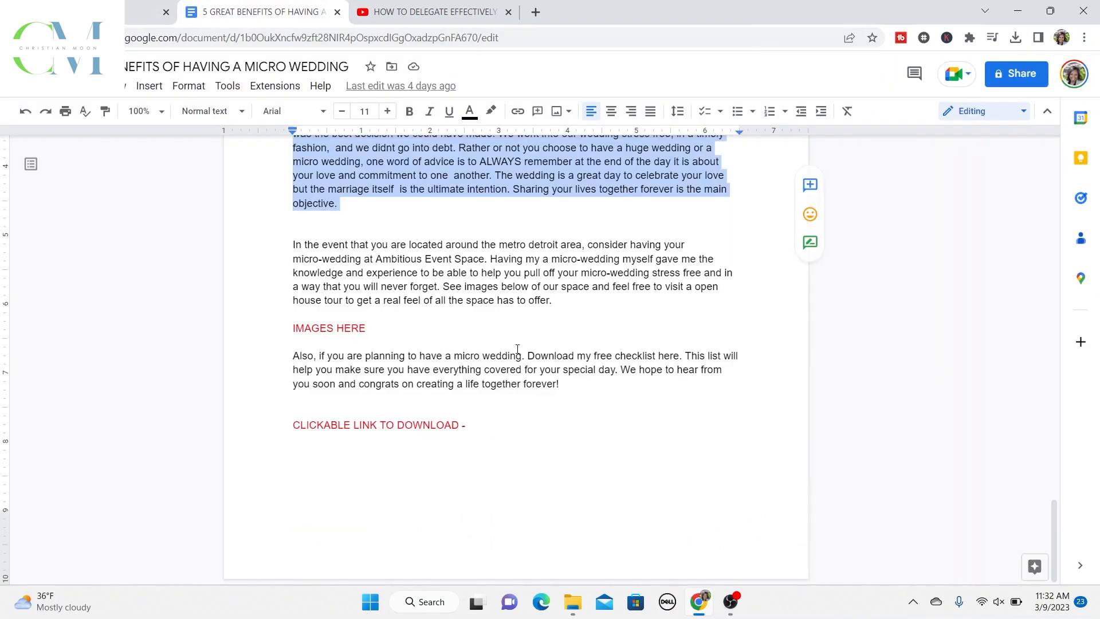
{"action": "left_click", "coordinate": [554, 299]}
{"action": "left_click_drag", "start_coordinate": [554, 300], "coordinate": [281, 235]}
{"action": "key", "text": "ctrl+c"}
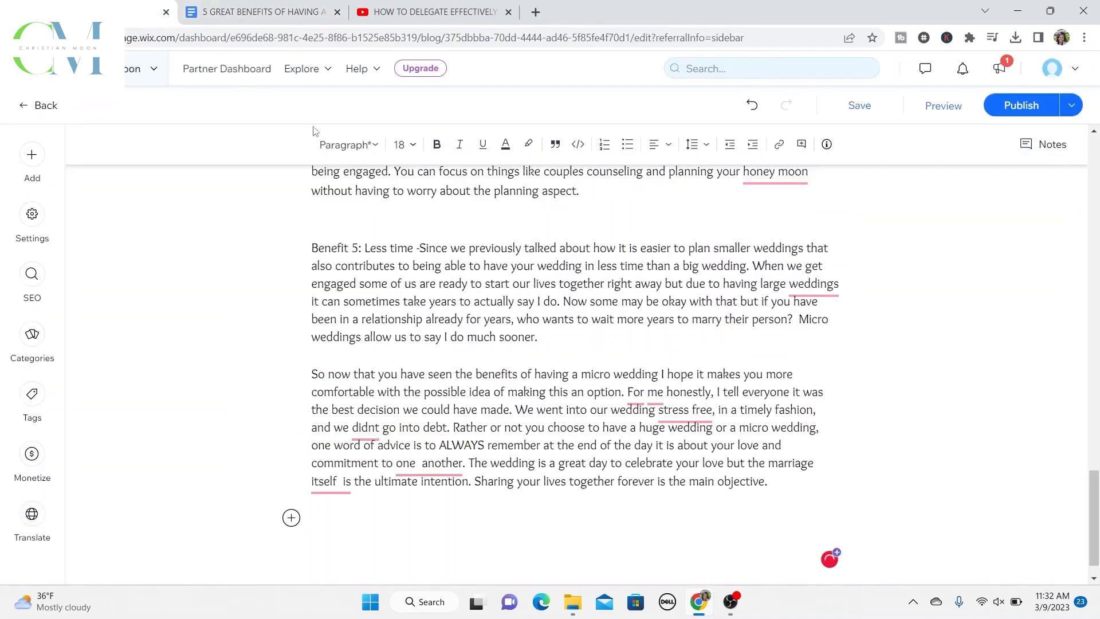
{"action": "key", "text": "ctrl+Page_Up"}
{"action": "key", "text": "ctrl+v"}
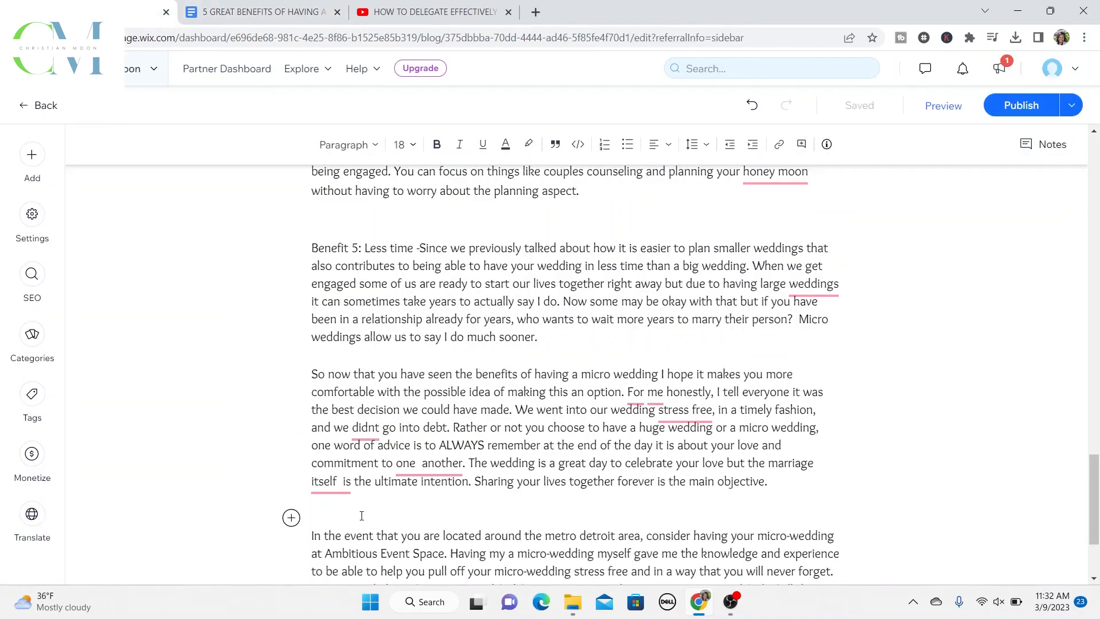
{"action": "scroll", "coordinate": [390, 488], "scroll_direction": "down", "scroll_amount": 3}
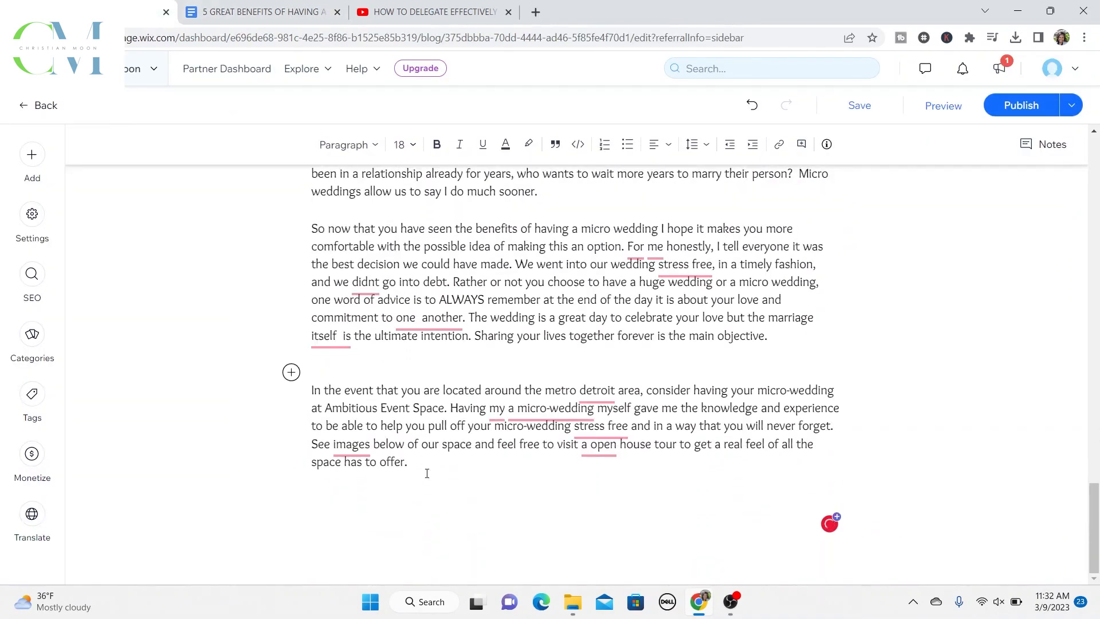
Step: Review the pasted text throughout the post and check the "IMAGES HERE" placeholder in the Google Docs draft
{"action": "scroll", "coordinate": [491, 431], "scroll_direction": "up", "scroll_amount": 20}
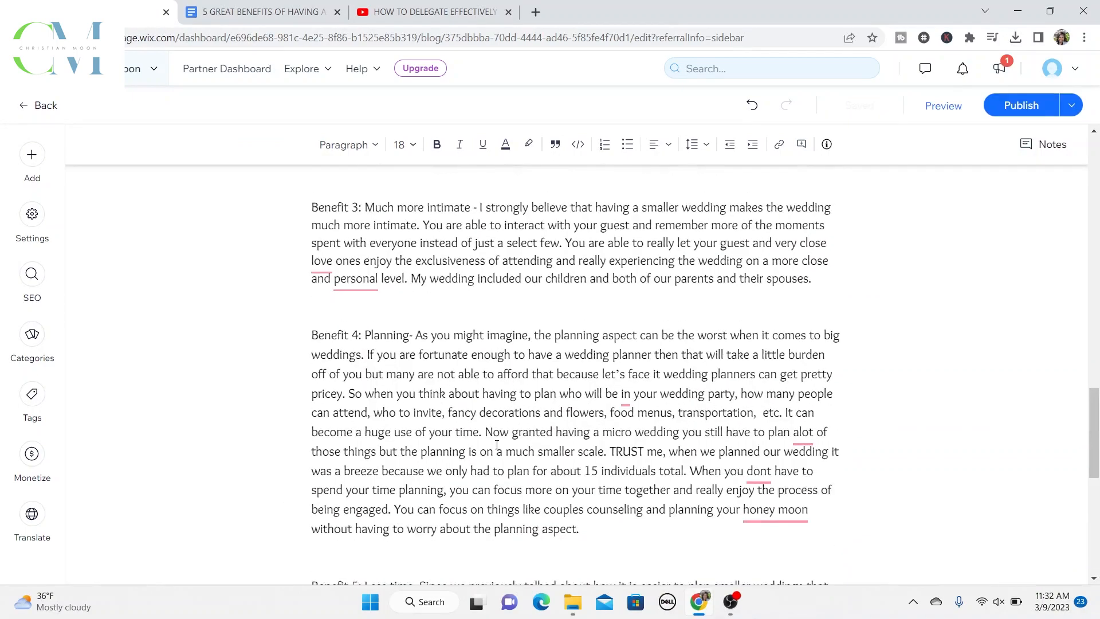
{"action": "scroll", "coordinate": [500, 431], "scroll_direction": "up", "scroll_amount": 5}
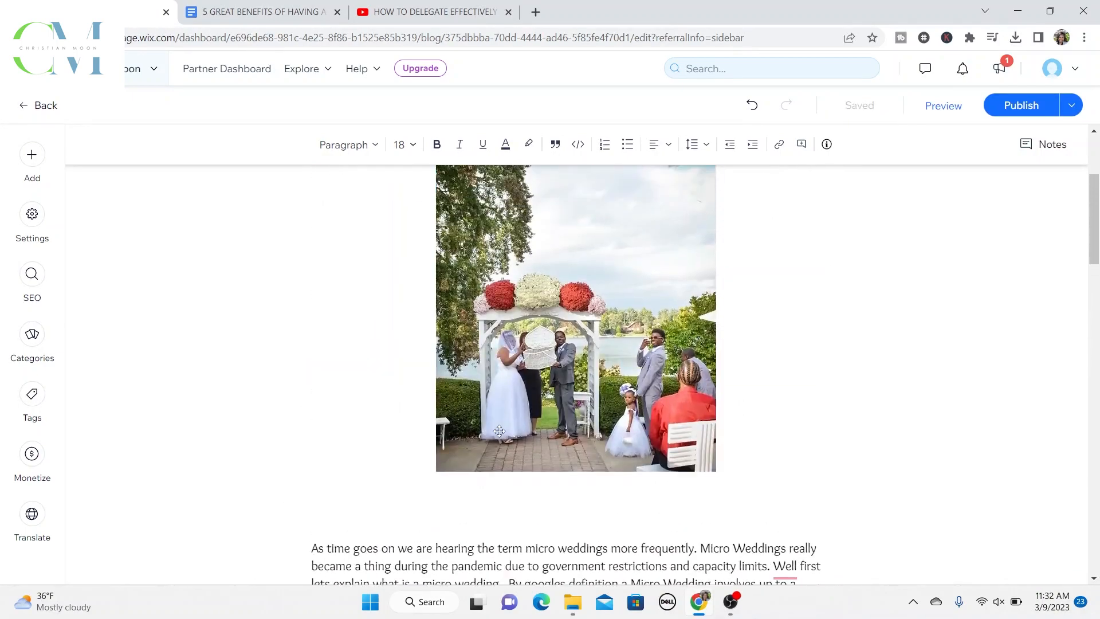
{"action": "scroll", "coordinate": [500, 431], "scroll_direction": "down", "scroll_amount": 20}
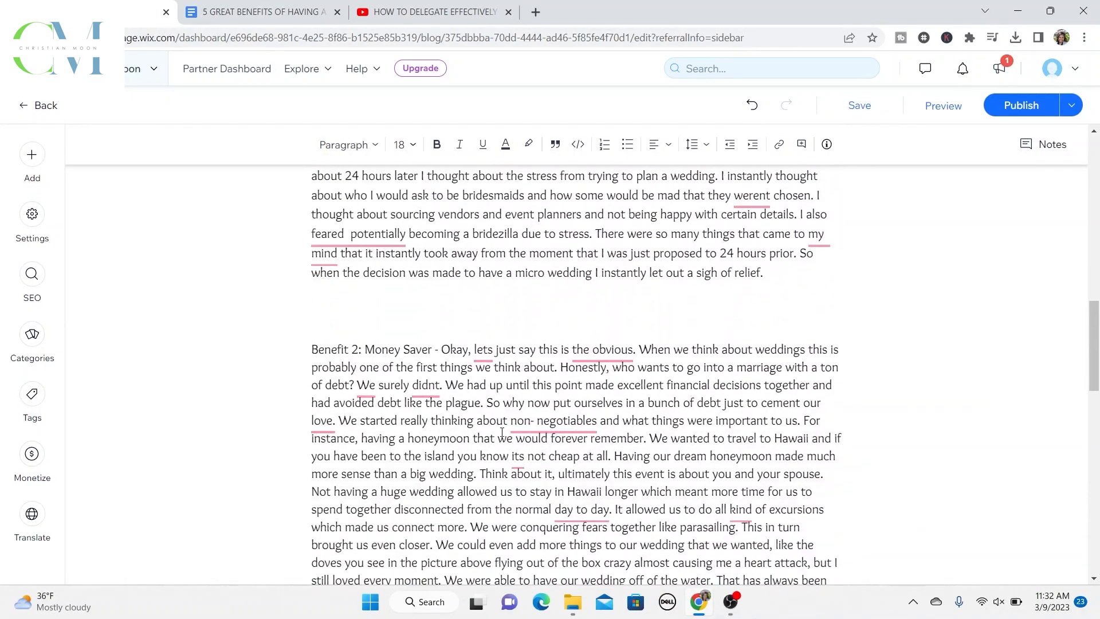
{"action": "scroll", "coordinate": [502, 431], "scroll_direction": "down", "scroll_amount": 5}
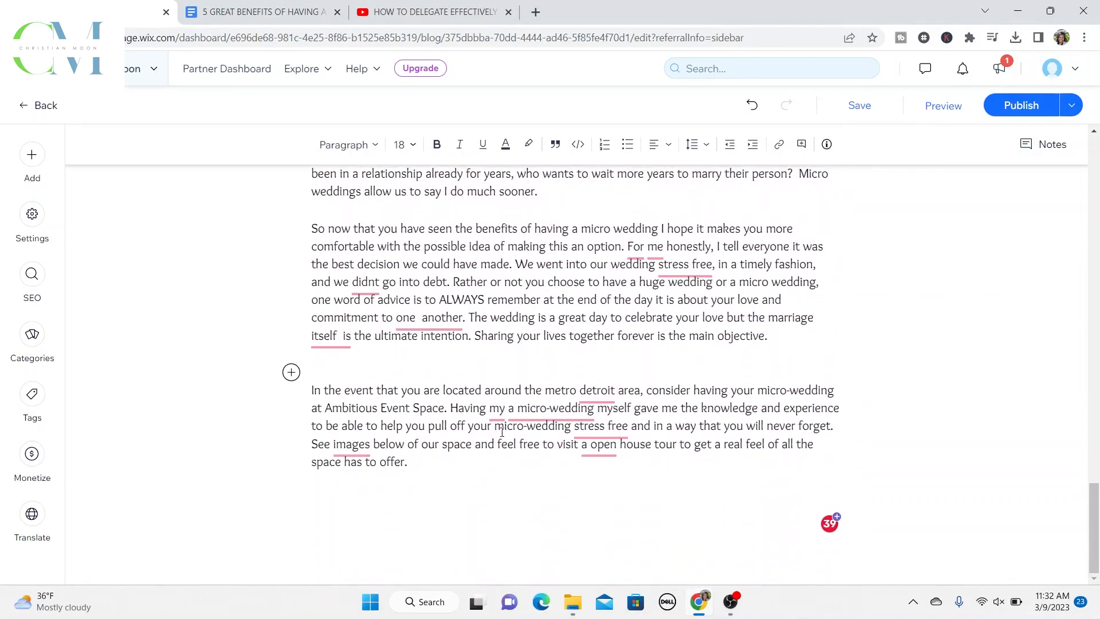
{"action": "left_click", "coordinate": [258, 11]}
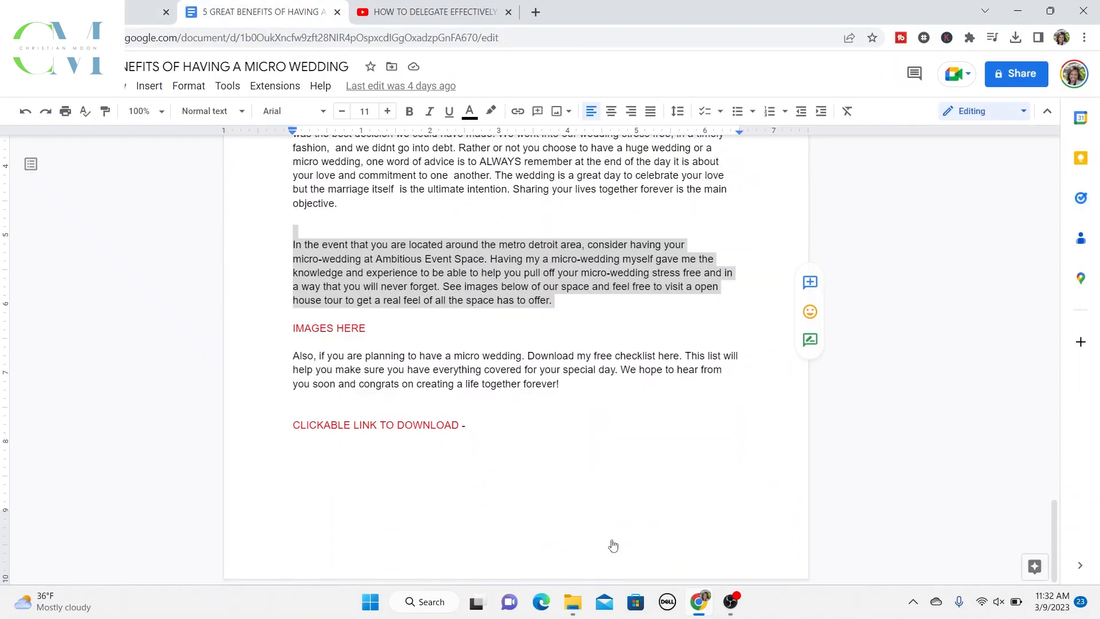
{"action": "left_click", "coordinate": [445, 328]}
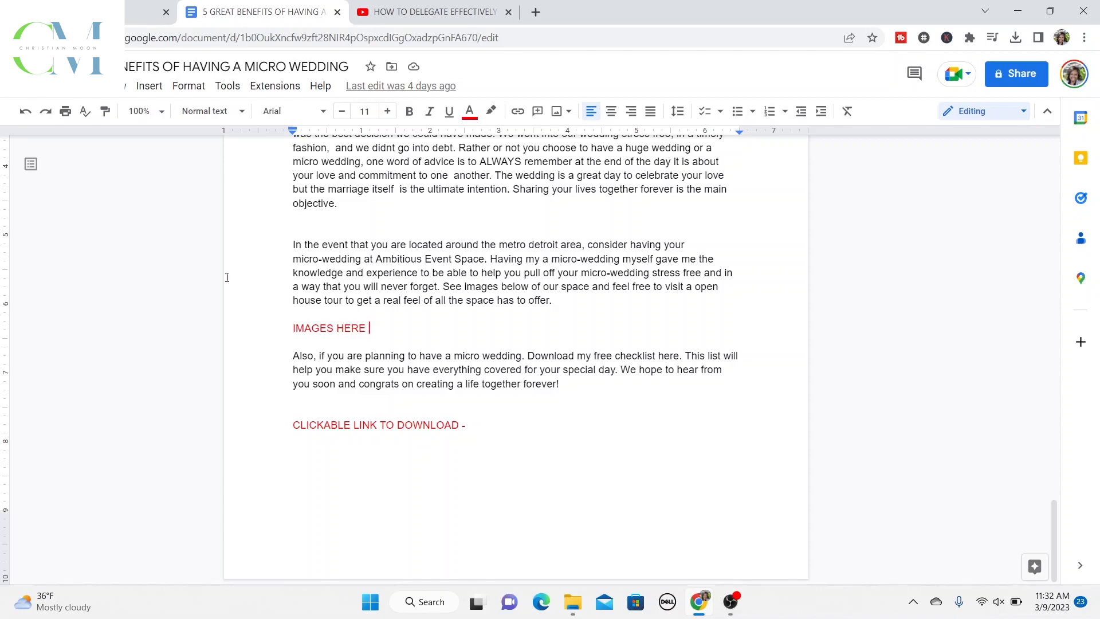
{"action": "left_click", "coordinate": [97, 12]}
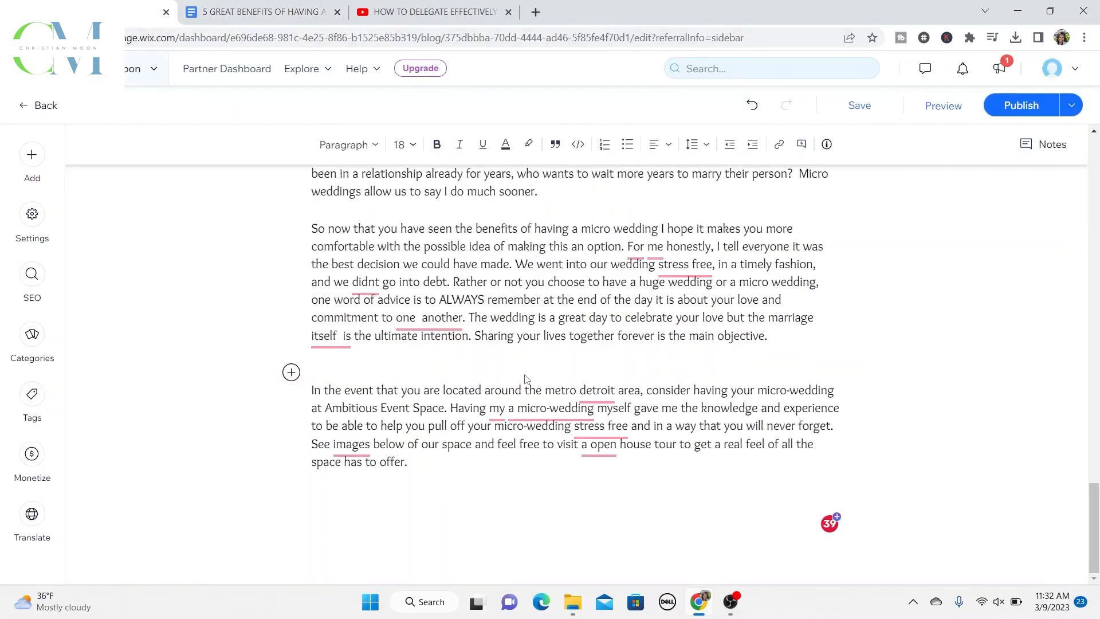
Step: Insert IMG_5323.jpg from the site files on a new line below the last paragraph and shrink it to about half the text width
{"action": "left_click", "coordinate": [469, 479]}
{"action": "key", "text": "Return"}
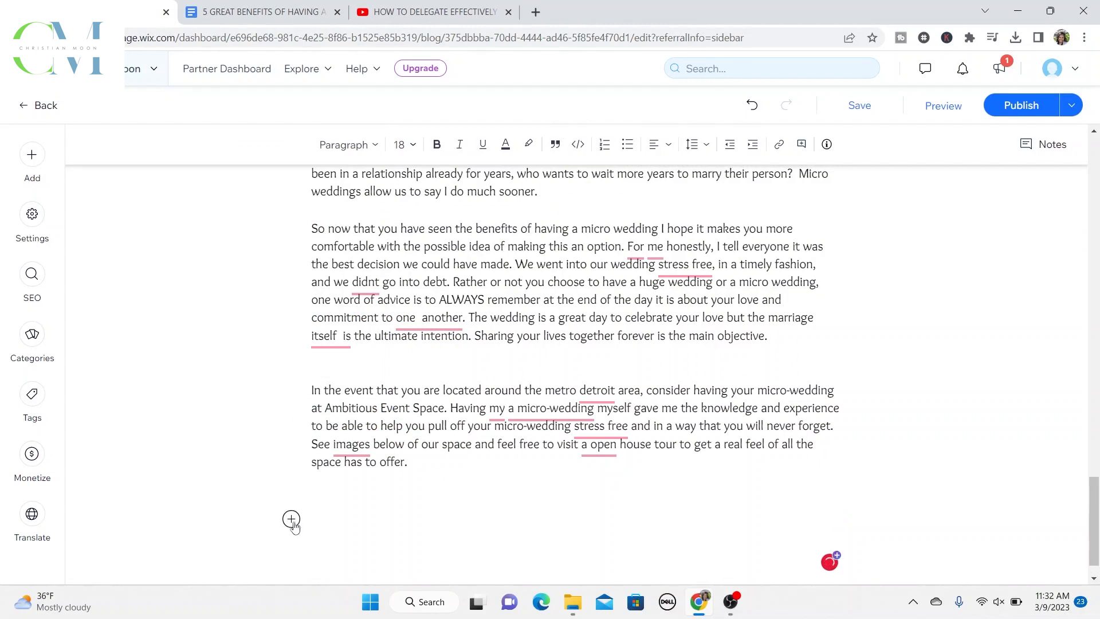
{"action": "left_click", "coordinate": [291, 520]}
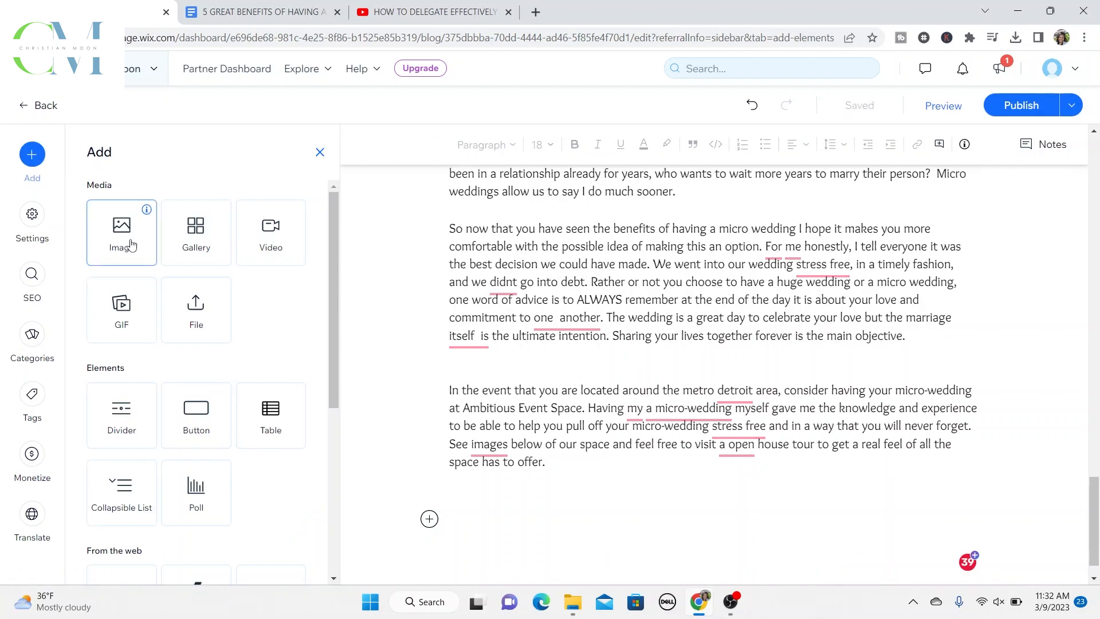
{"action": "left_click", "coordinate": [131, 245]}
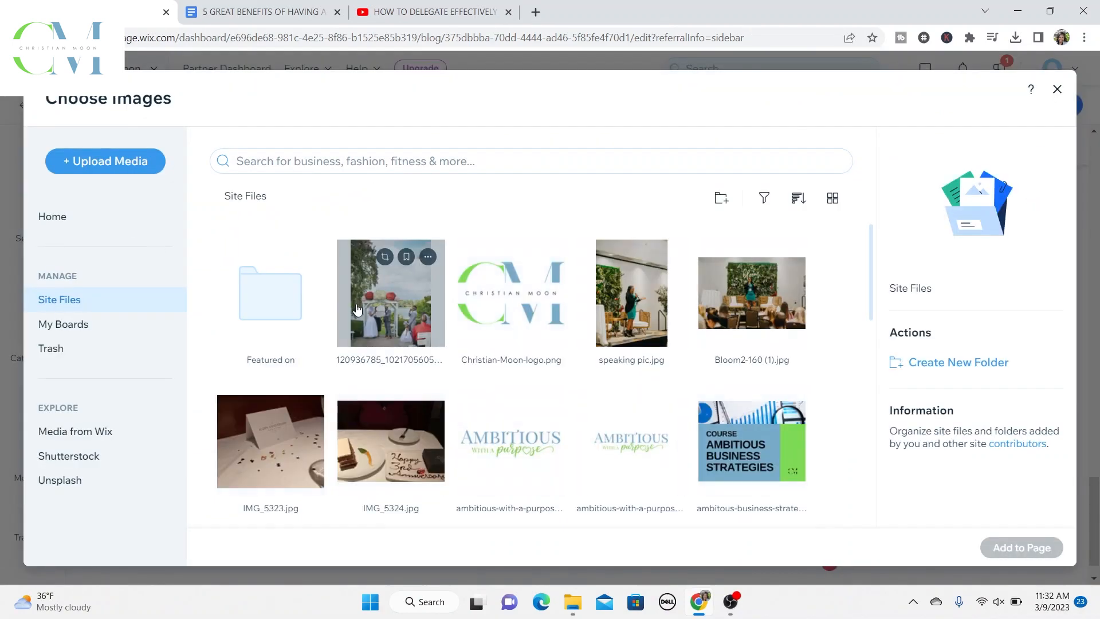
{"action": "scroll", "coordinate": [361, 311], "scroll_direction": "down", "scroll_amount": 3}
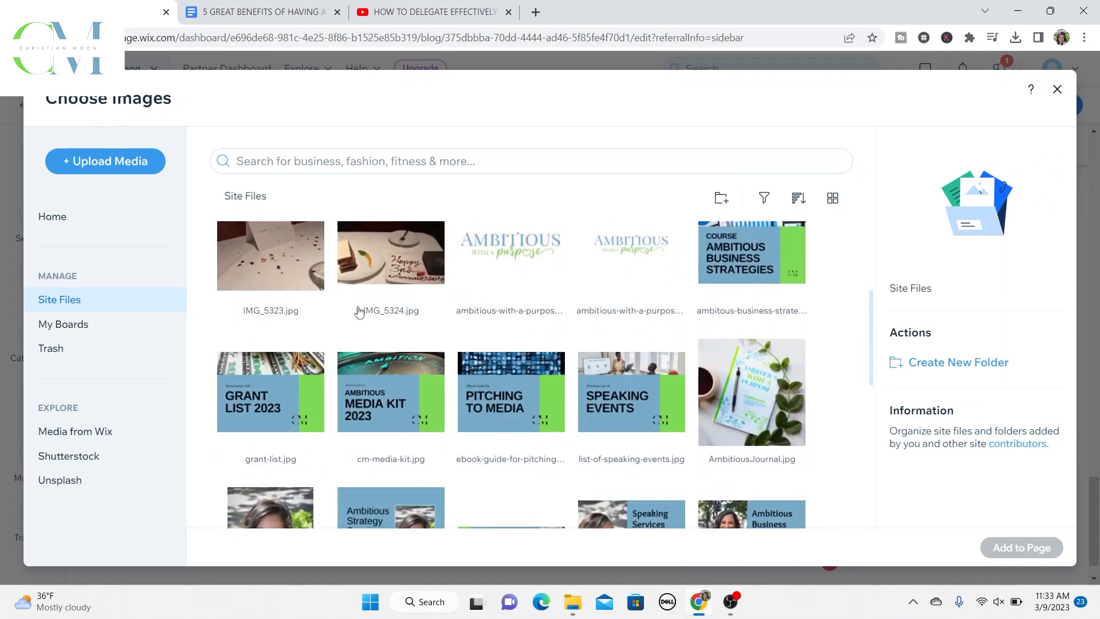
{"action": "scroll", "coordinate": [359, 312], "scroll_direction": "up", "scroll_amount": 3}
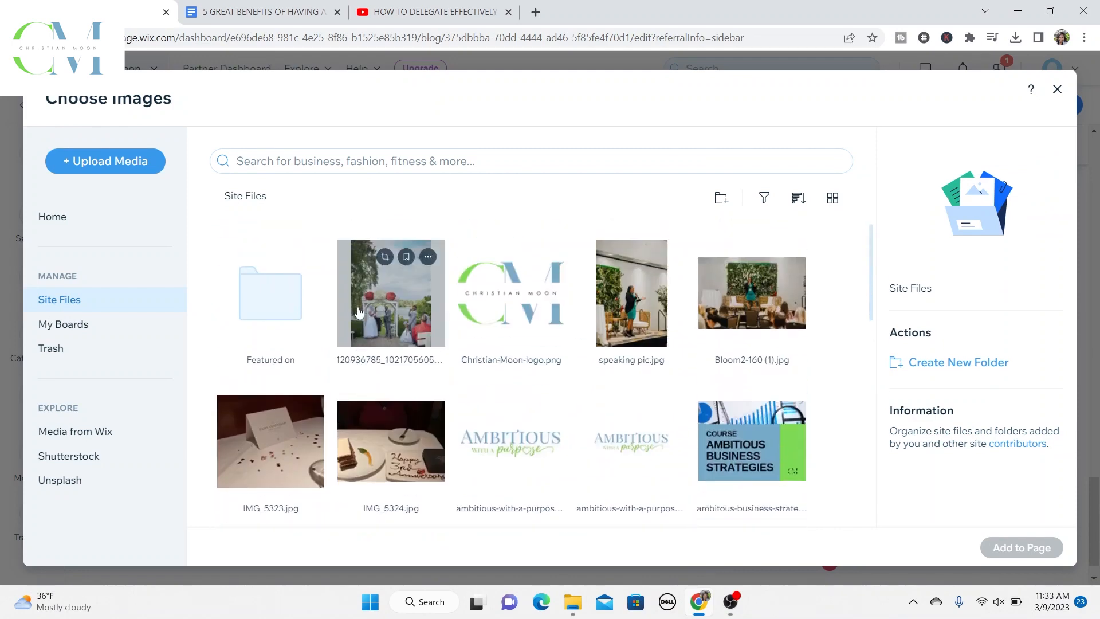
{"action": "left_click", "coordinate": [288, 435]}
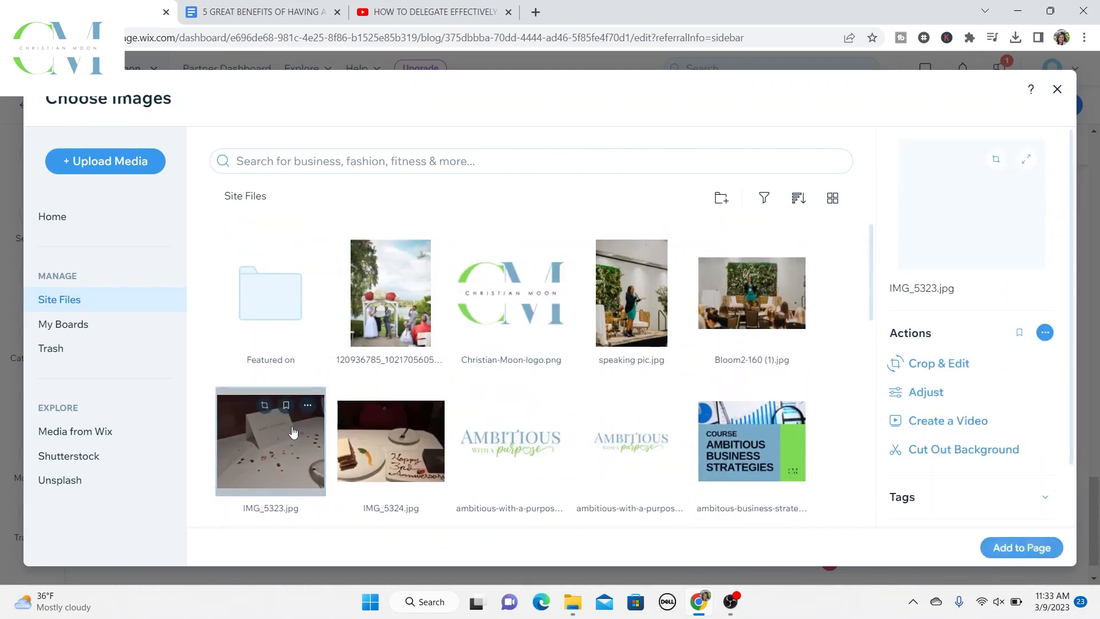
{"action": "left_click", "coordinate": [1043, 557]}
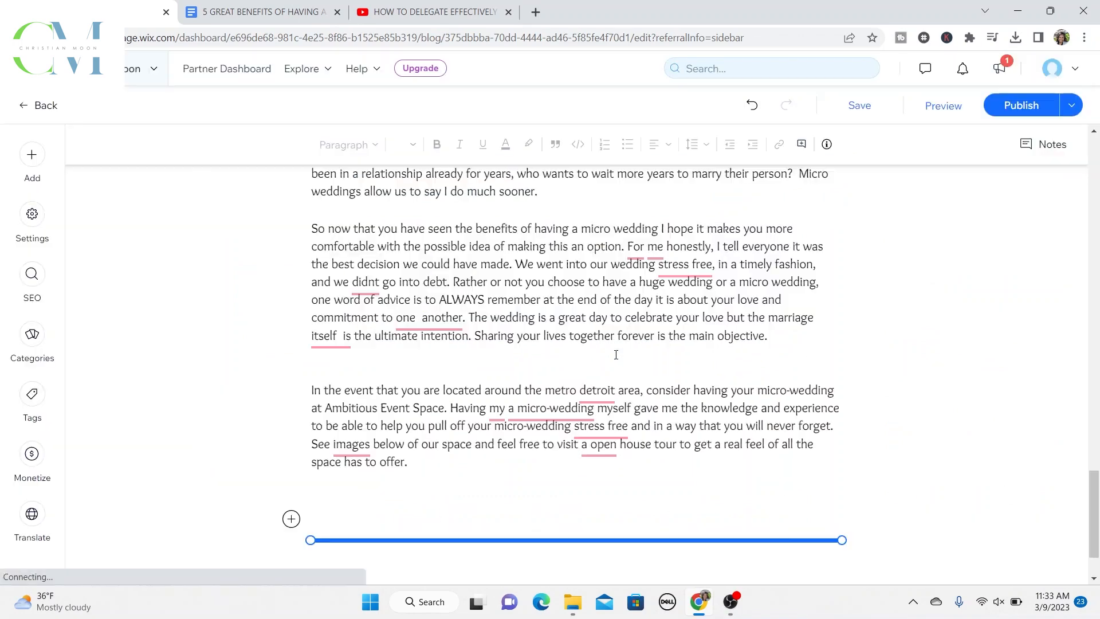
{"action": "scroll", "coordinate": [439, 378], "scroll_direction": "down", "scroll_amount": 8}
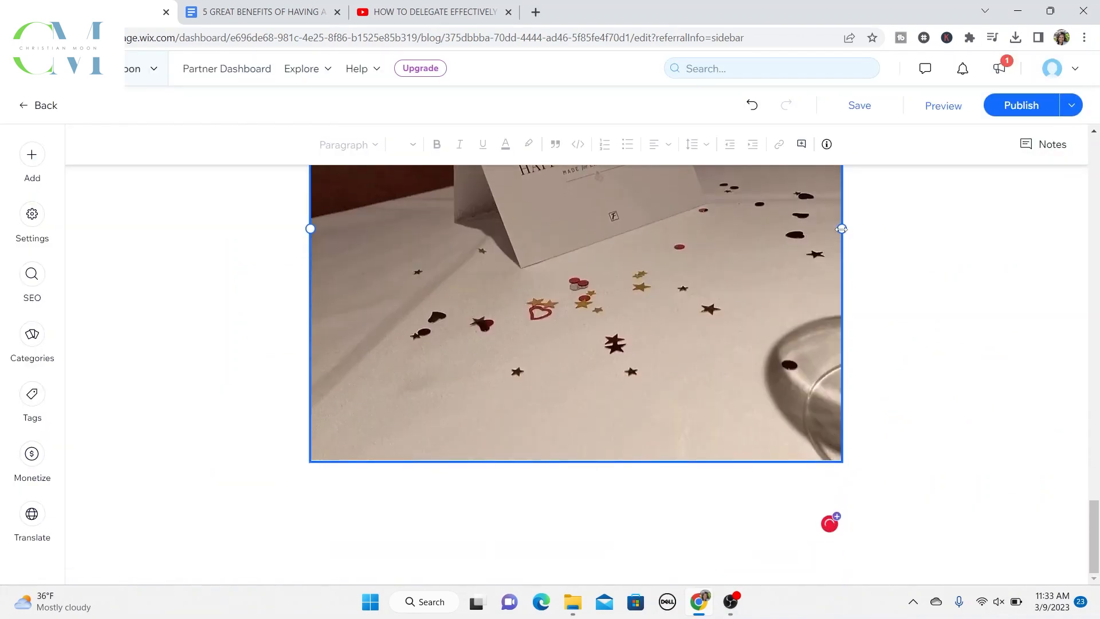
{"action": "left_click_drag", "start_coordinate": [842, 228], "coordinate": [711, 229]}
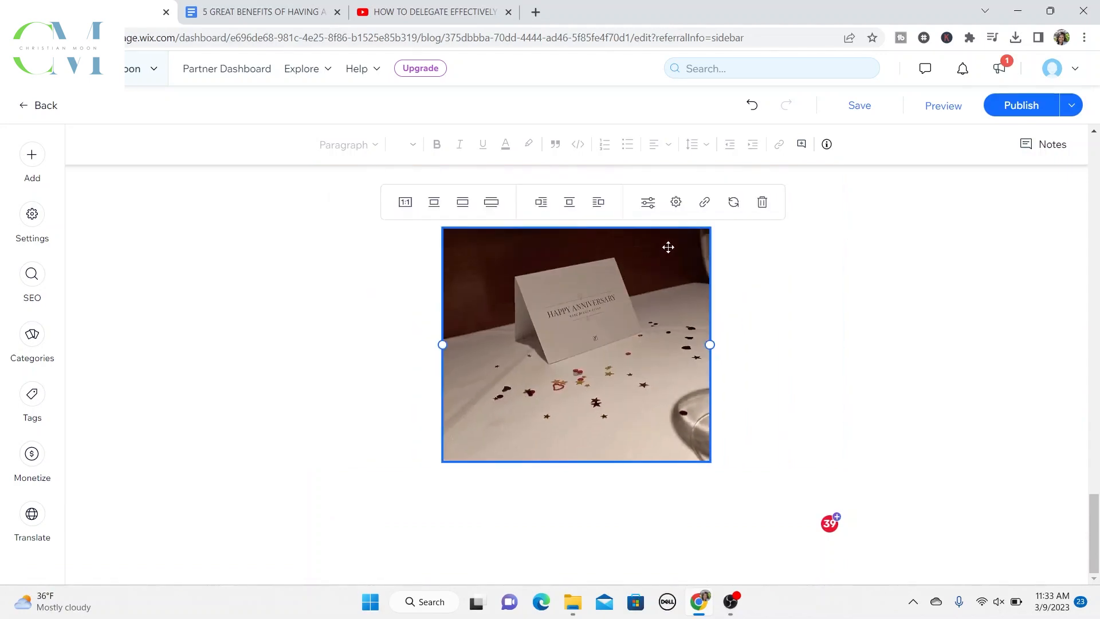
Step: Try to insert IMG_5324.jpg from the site files below the anniversary card image
{"action": "left_click", "coordinate": [32, 155]}
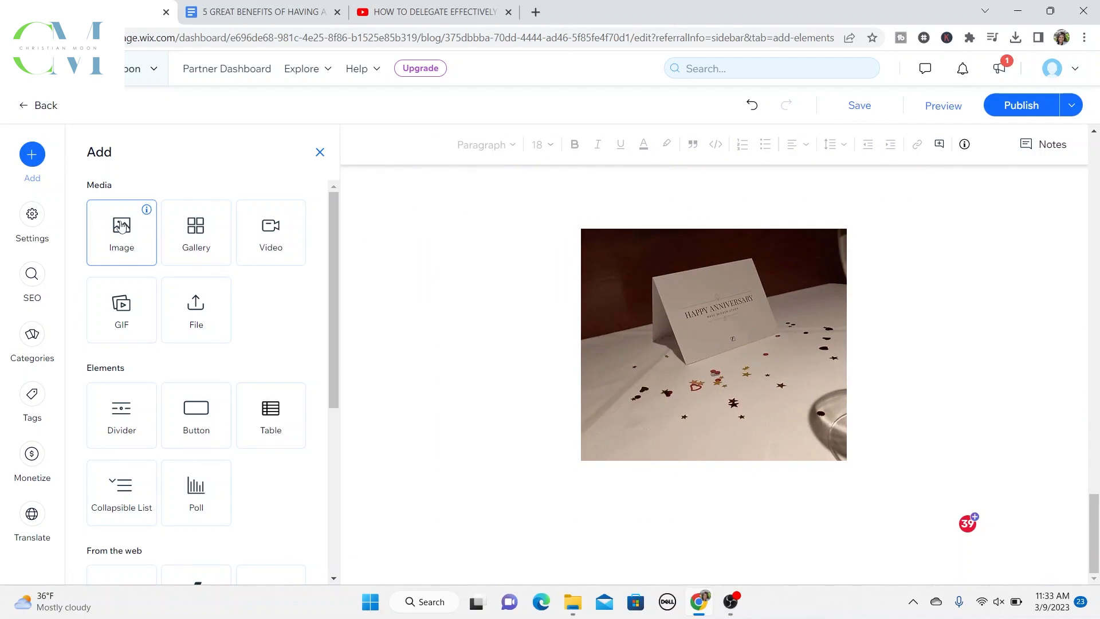
{"action": "left_click", "coordinate": [121, 228]}
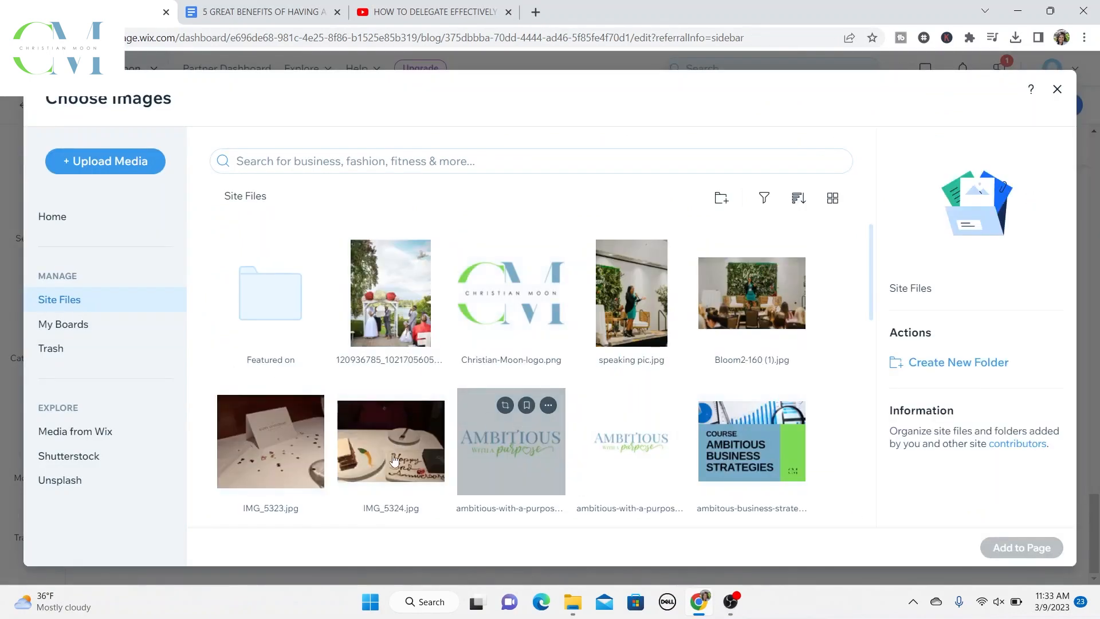
{"action": "left_click", "coordinate": [394, 458]}
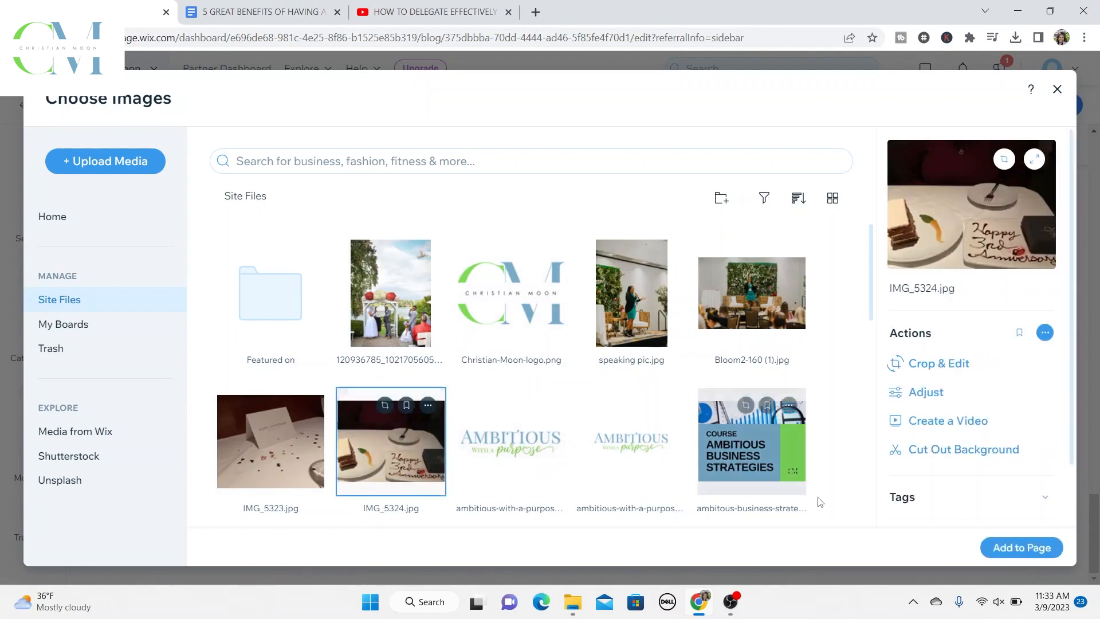
{"action": "left_click", "coordinate": [987, 546]}
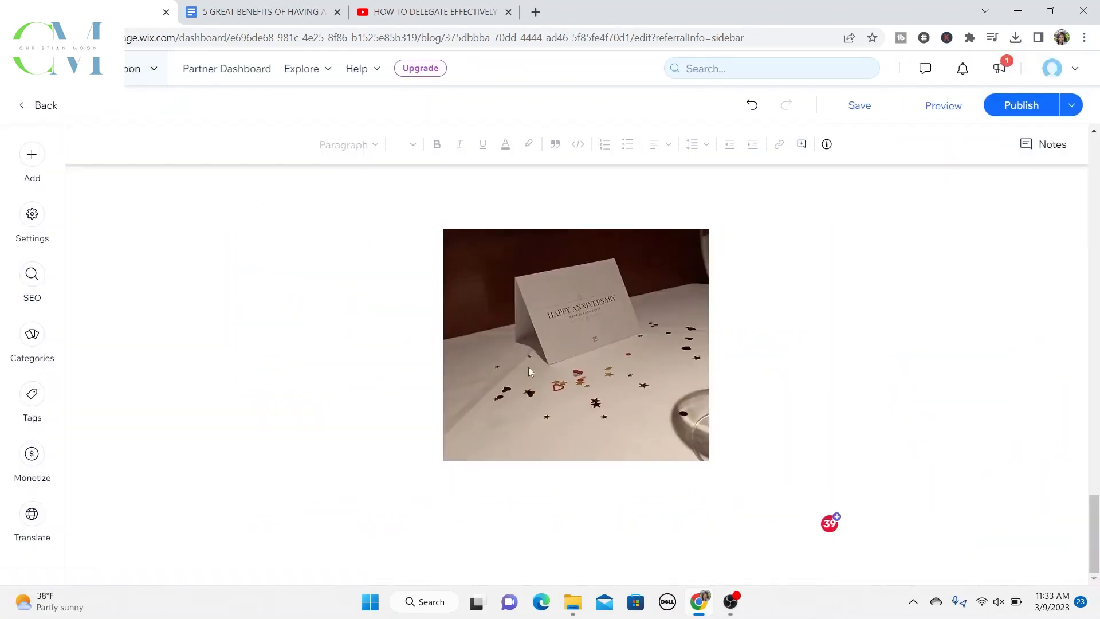
Step: Delete the misplaced anniversary cake image directly below the post title
{"action": "scroll", "coordinate": [777, 388], "scroll_direction": "up", "scroll_amount": 6}
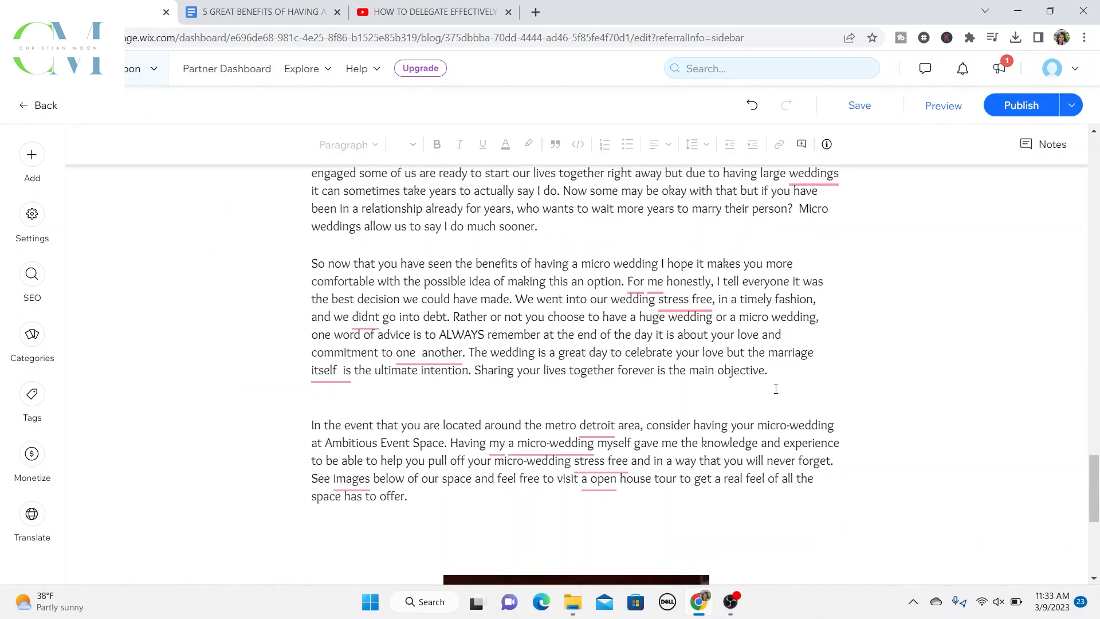
{"action": "scroll", "coordinate": [776, 389], "scroll_direction": "up", "scroll_amount": 10}
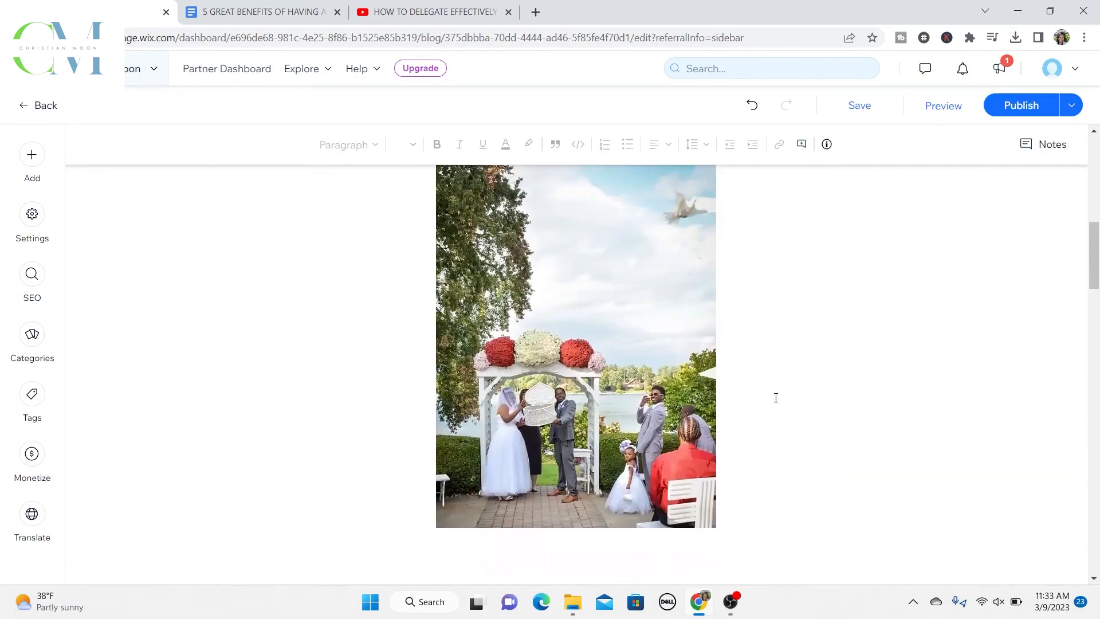
{"action": "scroll", "coordinate": [776, 398], "scroll_direction": "up", "scroll_amount": 8}
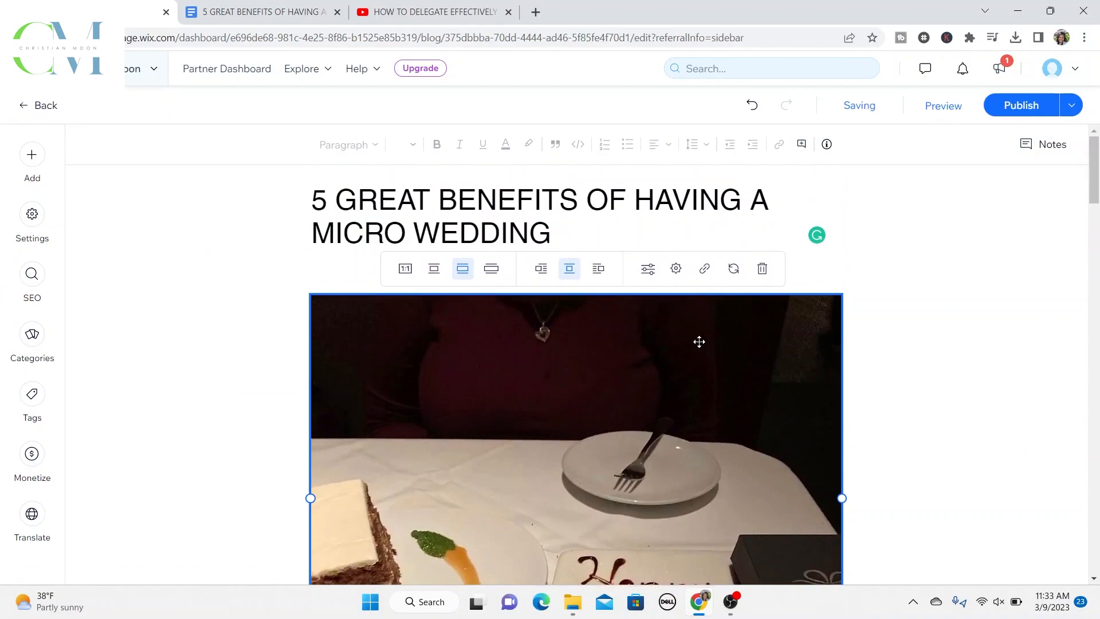
{"action": "left_click", "coordinate": [762, 267]}
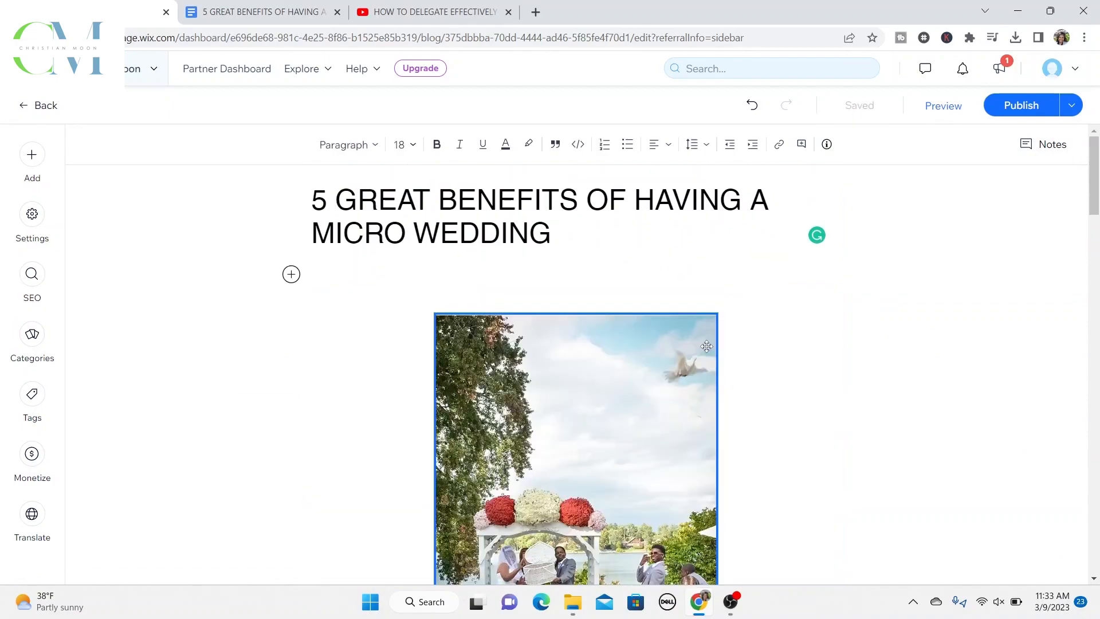
Step: Insert IMG_5324.jpg from the site files on the line below the anniversary card image and shrink it to about half the text width
{"action": "scroll", "coordinate": [376, 349], "scroll_direction": "down", "scroll_amount": 10}
{"action": "scroll", "coordinate": [402, 374], "scroll_direction": "down", "scroll_amount": 15}
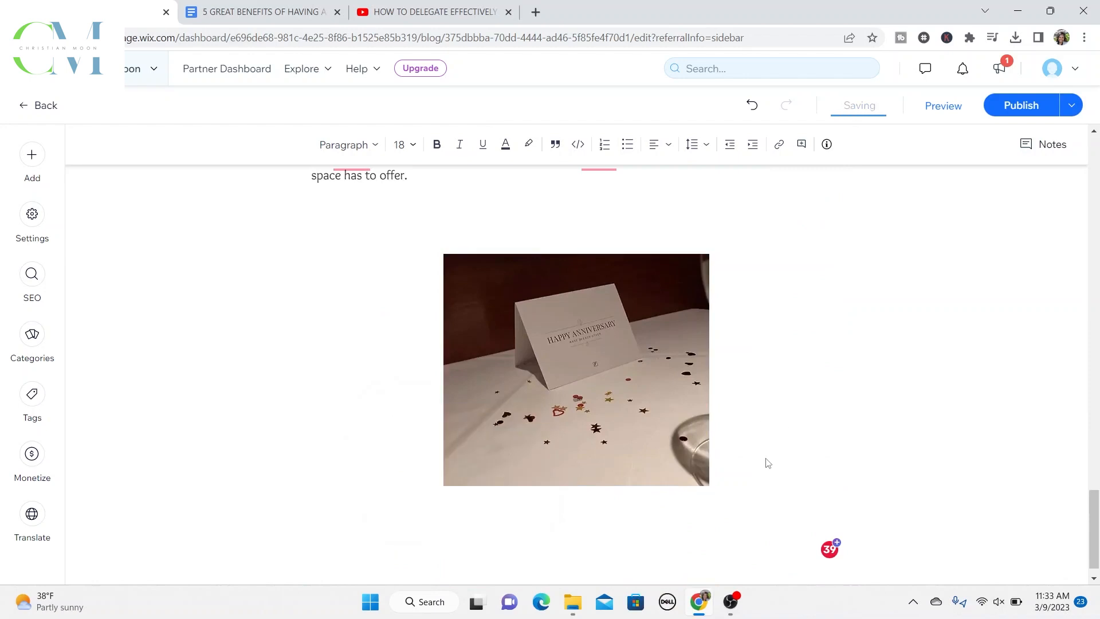
{"action": "left_click", "coordinate": [716, 472]}
{"action": "left_click", "coordinate": [724, 465]}
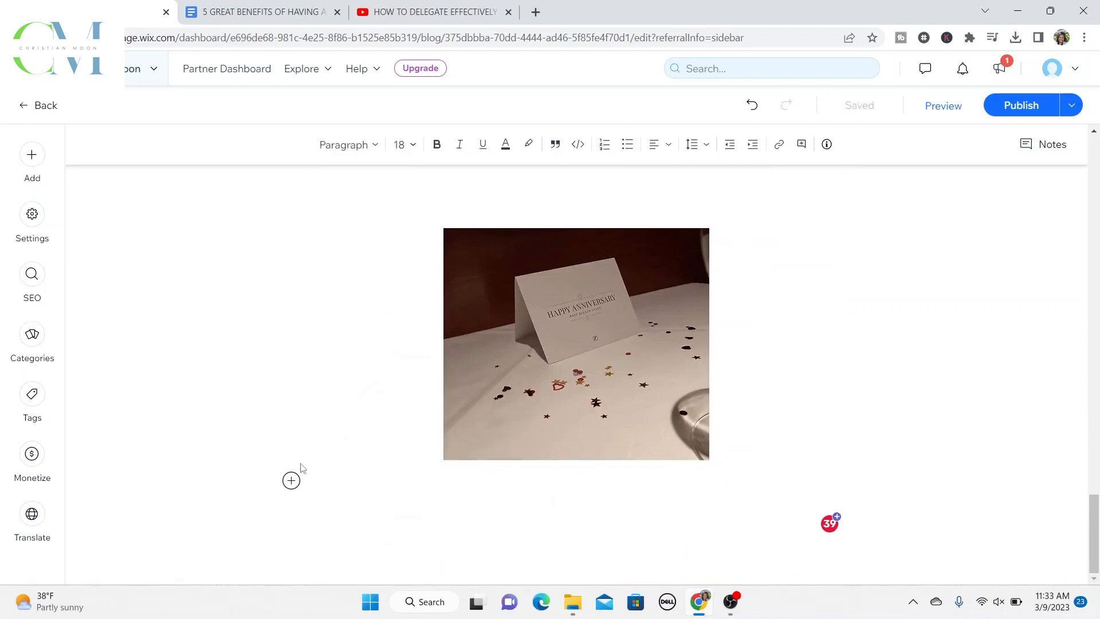
{"action": "left_click", "coordinate": [32, 164]}
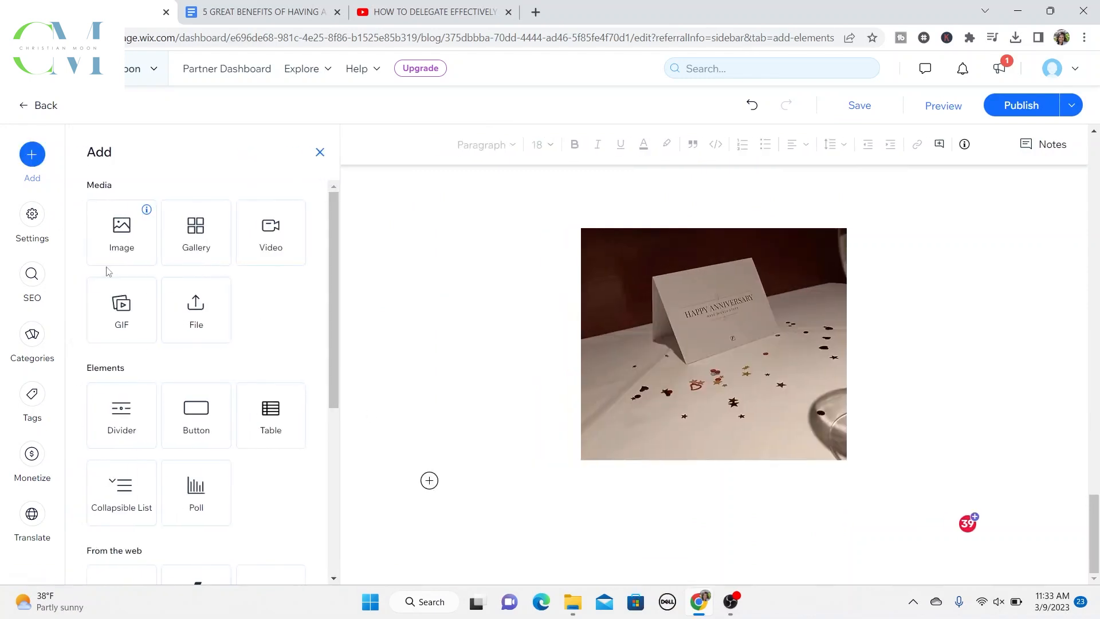
{"action": "left_click", "coordinate": [125, 245]}
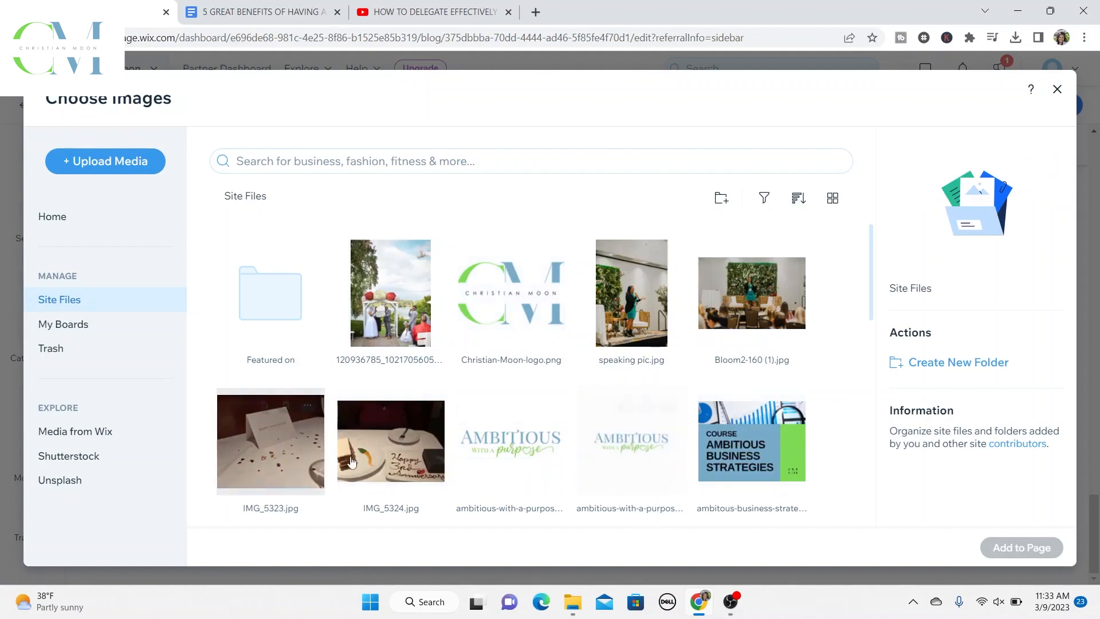
{"action": "left_click", "coordinate": [400, 467]}
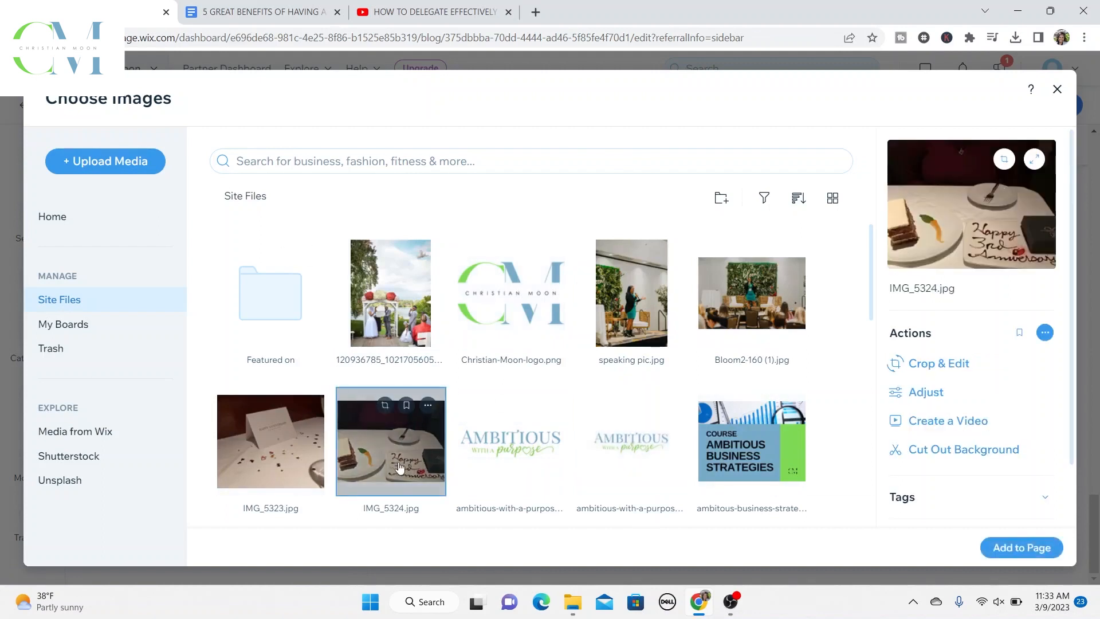
{"action": "left_click", "coordinate": [1023, 548]}
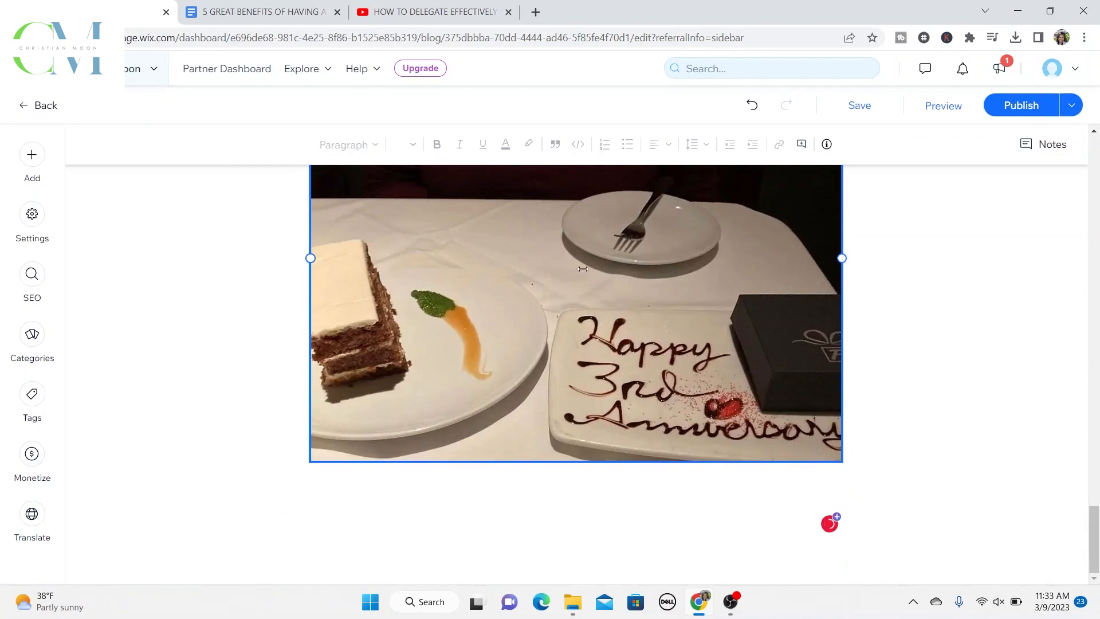
{"action": "left_click", "coordinate": [820, 343]}
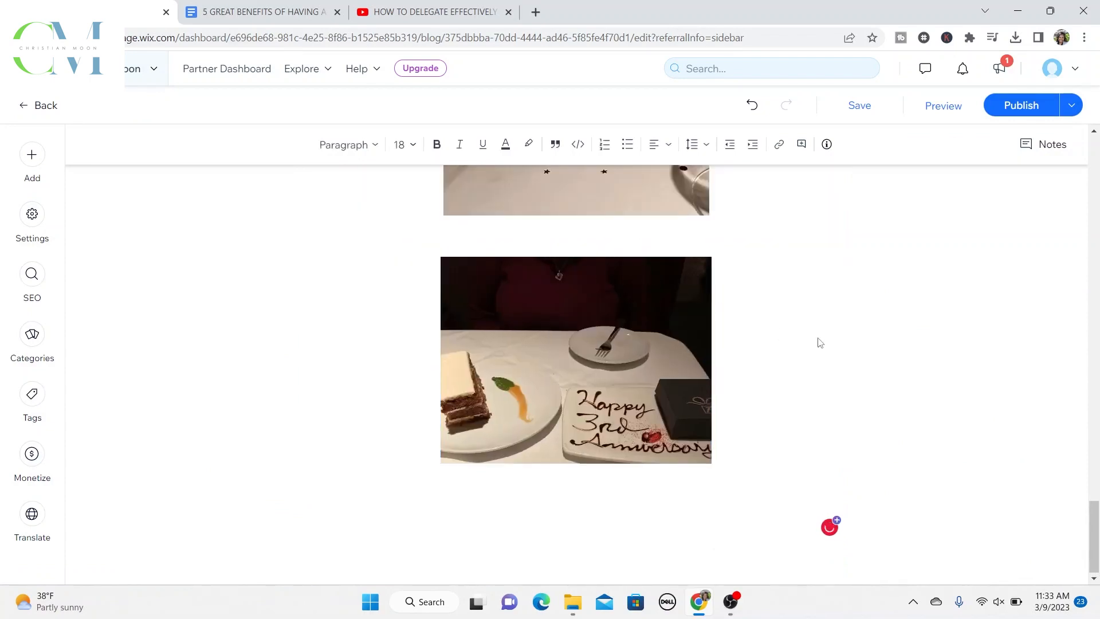
{"action": "left_click", "coordinate": [710, 454]}
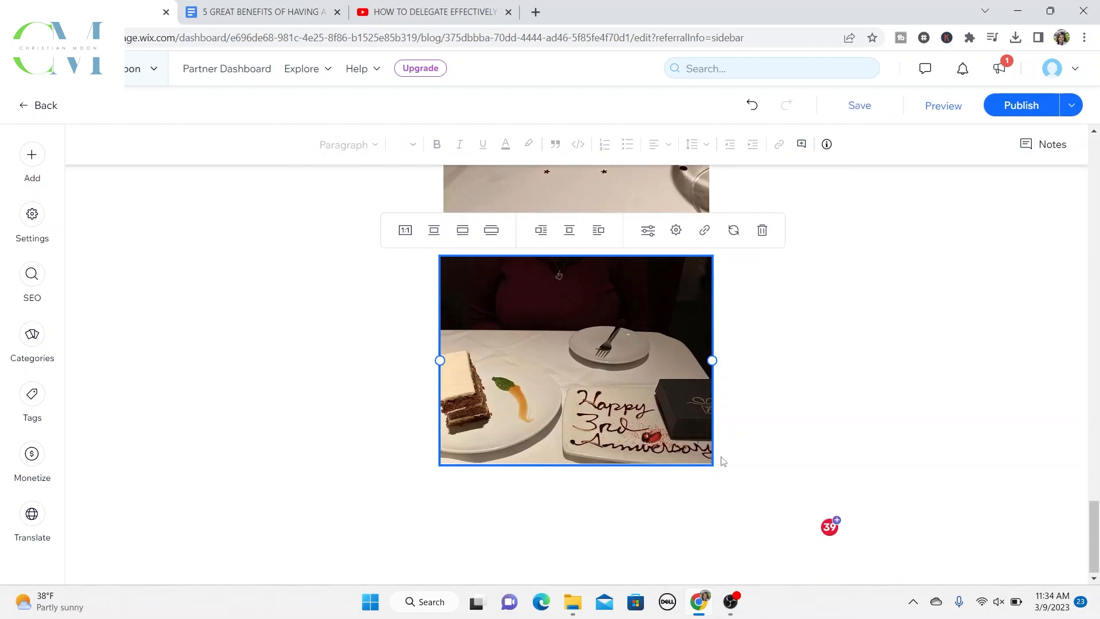
{"action": "left_click", "coordinate": [422, 469]}
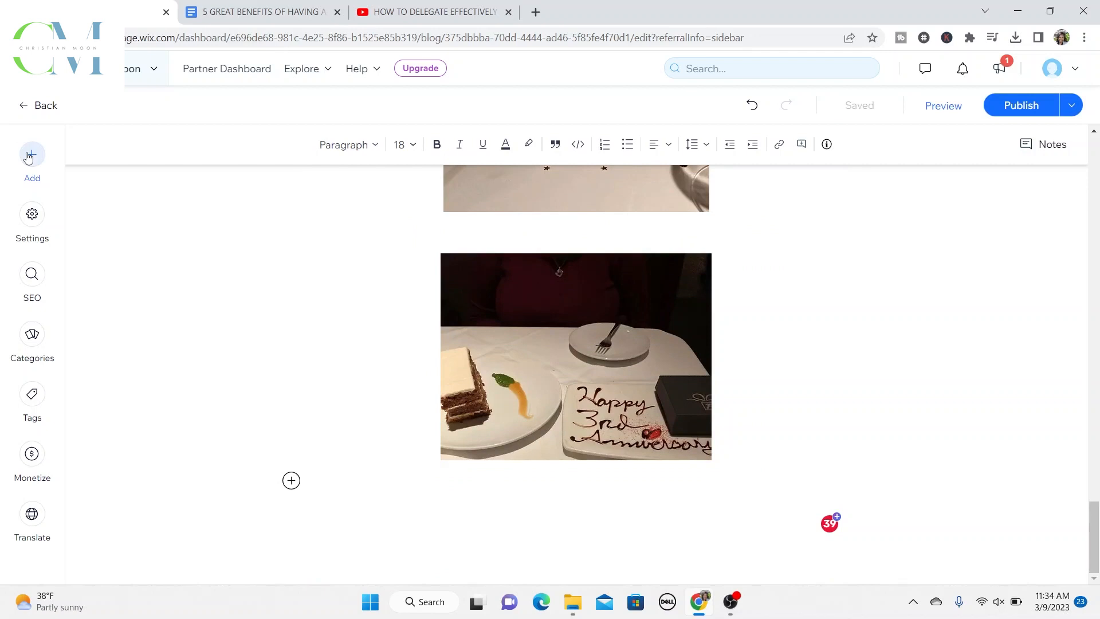
{"action": "left_click", "coordinate": [28, 157]}
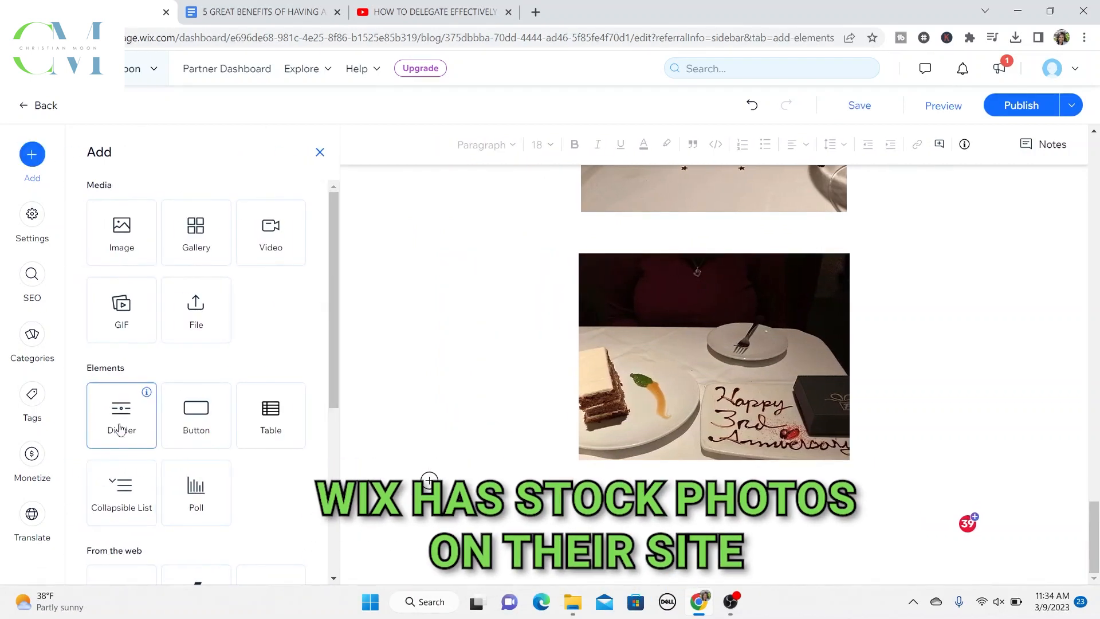
{"action": "scroll", "coordinate": [131, 396], "scroll_direction": "down", "scroll_amount": 2}
{"action": "scroll", "coordinate": [132, 396], "scroll_direction": "down", "scroll_amount": 3}
{"action": "scroll", "coordinate": [132, 355], "scroll_direction": "up", "scroll_amount": 5}
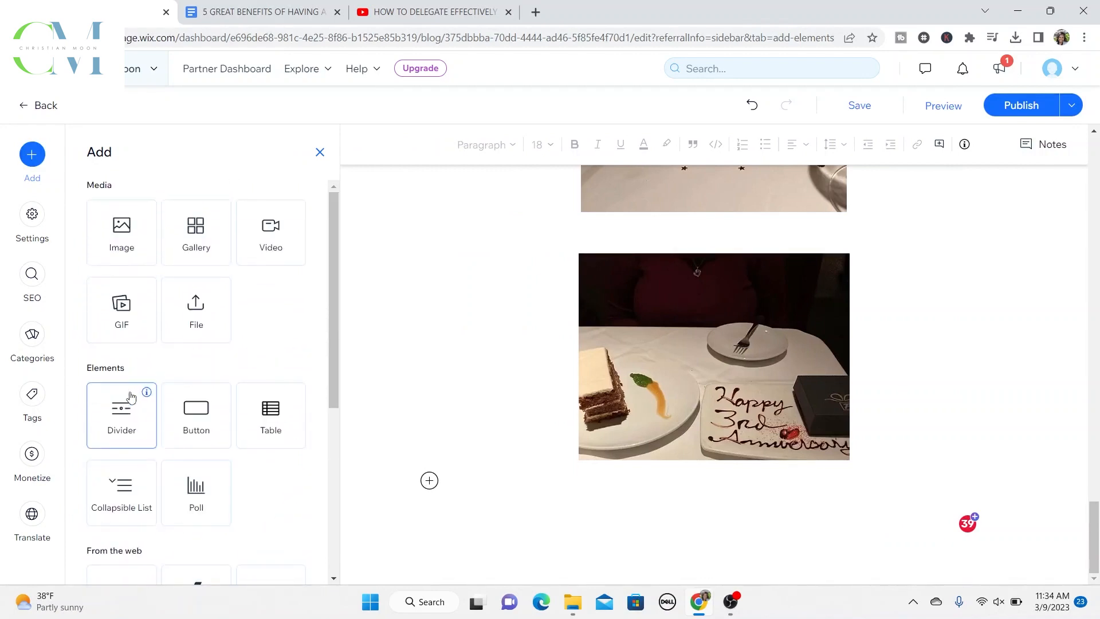
{"action": "left_click", "coordinate": [121, 250]}
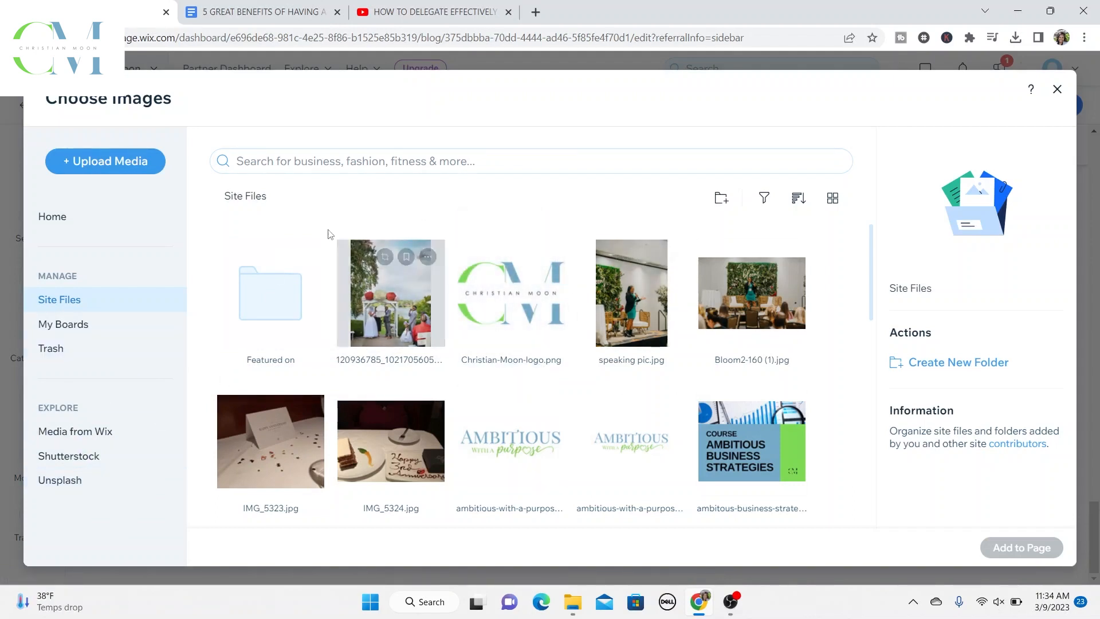
{"action": "left_click", "coordinate": [1058, 90]}
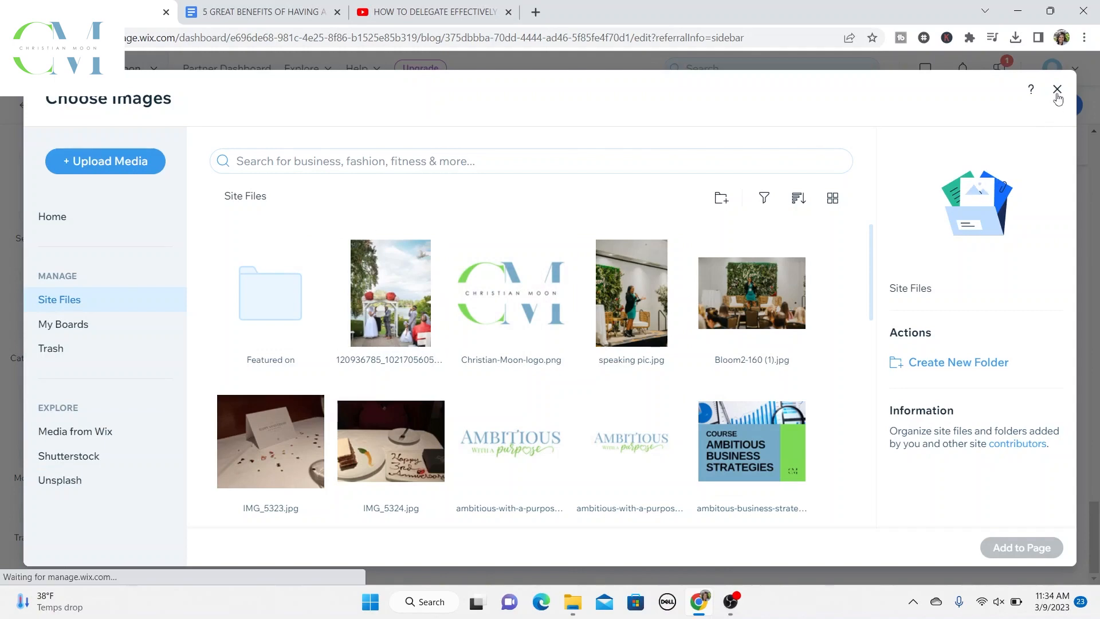
Step: Review the closing paragraphs and the two images placed at the end of the post
{"action": "scroll", "coordinate": [605, 420], "scroll_direction": "up", "scroll_amount": 2}
{"action": "scroll", "coordinate": [605, 421], "scroll_direction": "up", "scroll_amount": 3}
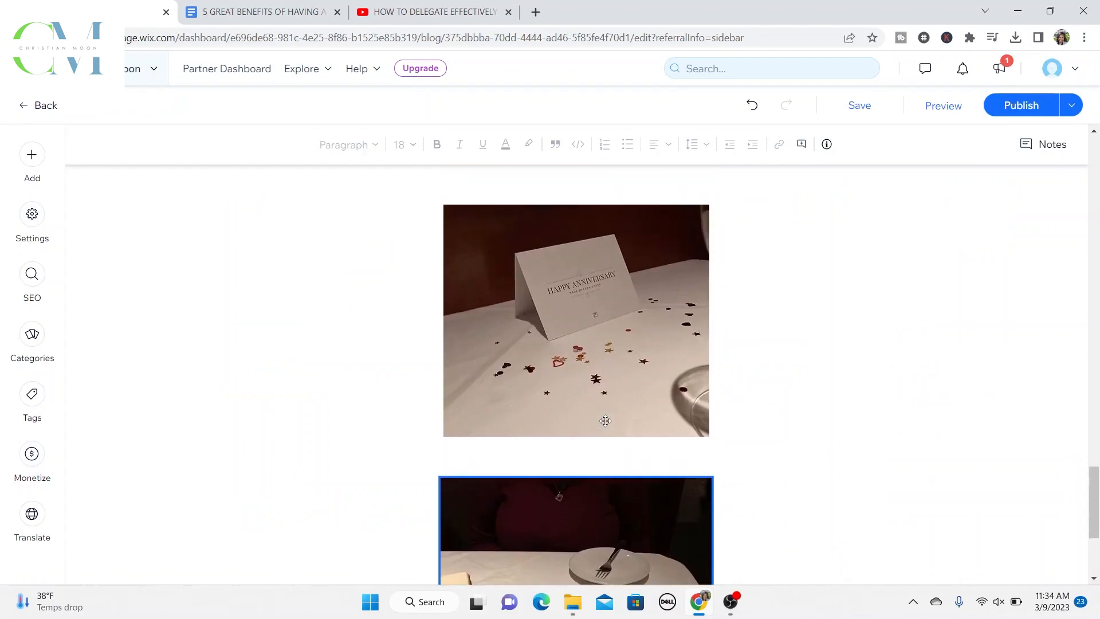
{"action": "scroll", "coordinate": [606, 421], "scroll_direction": "up", "scroll_amount": 2}
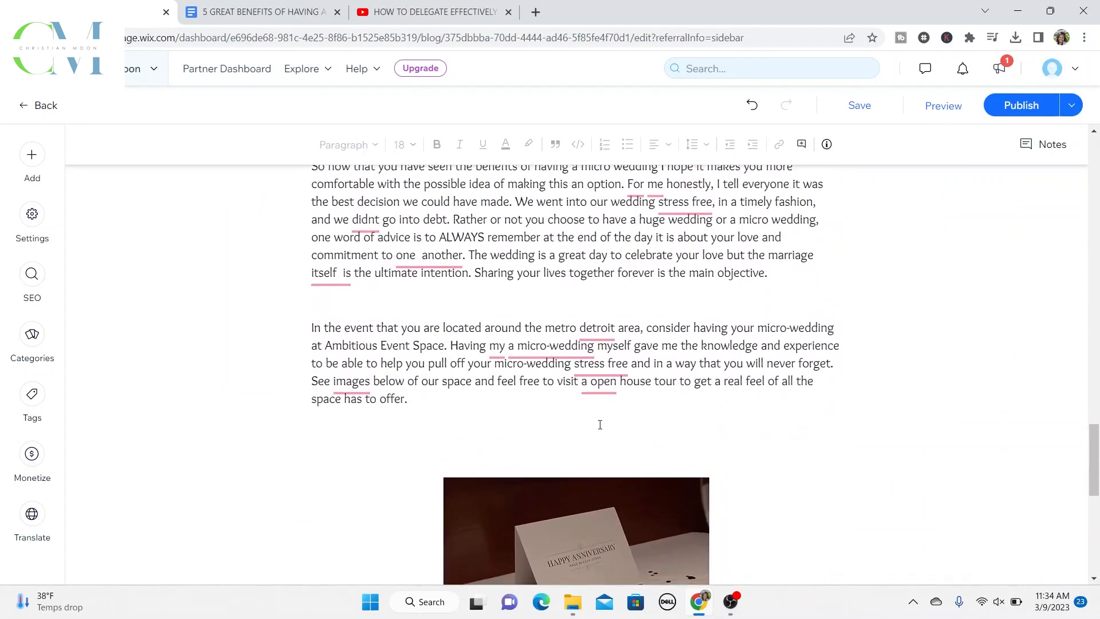
{"action": "scroll", "coordinate": [605, 422], "scroll_direction": "down", "scroll_amount": 3}
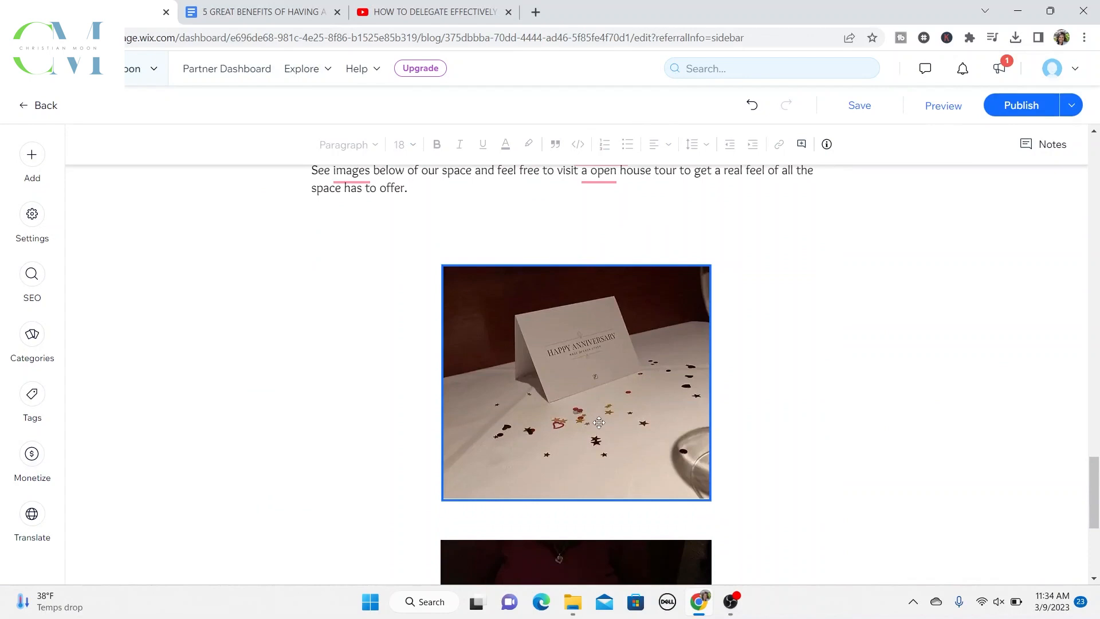
{"action": "scroll", "coordinate": [663, 386], "scroll_direction": "down", "scroll_amount": 3}
{"action": "scroll", "coordinate": [633, 396], "scroll_direction": "up", "scroll_amount": 2}
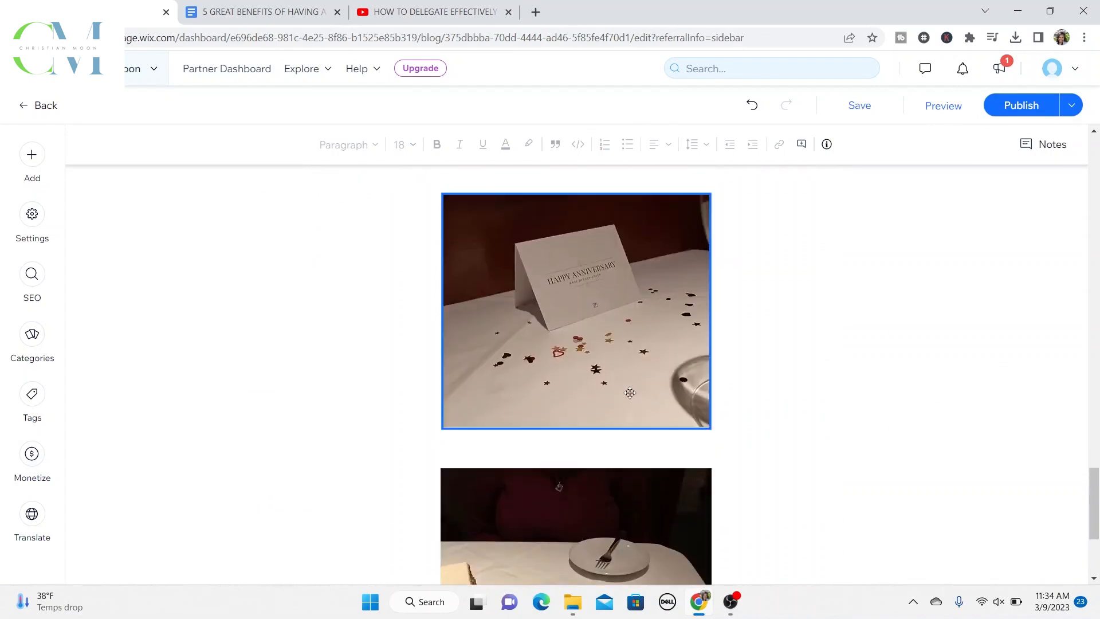
{"action": "scroll", "coordinate": [629, 392], "scroll_direction": "up", "scroll_amount": 2}
{"action": "scroll", "coordinate": [621, 423], "scroll_direction": "down", "scroll_amount": 3}
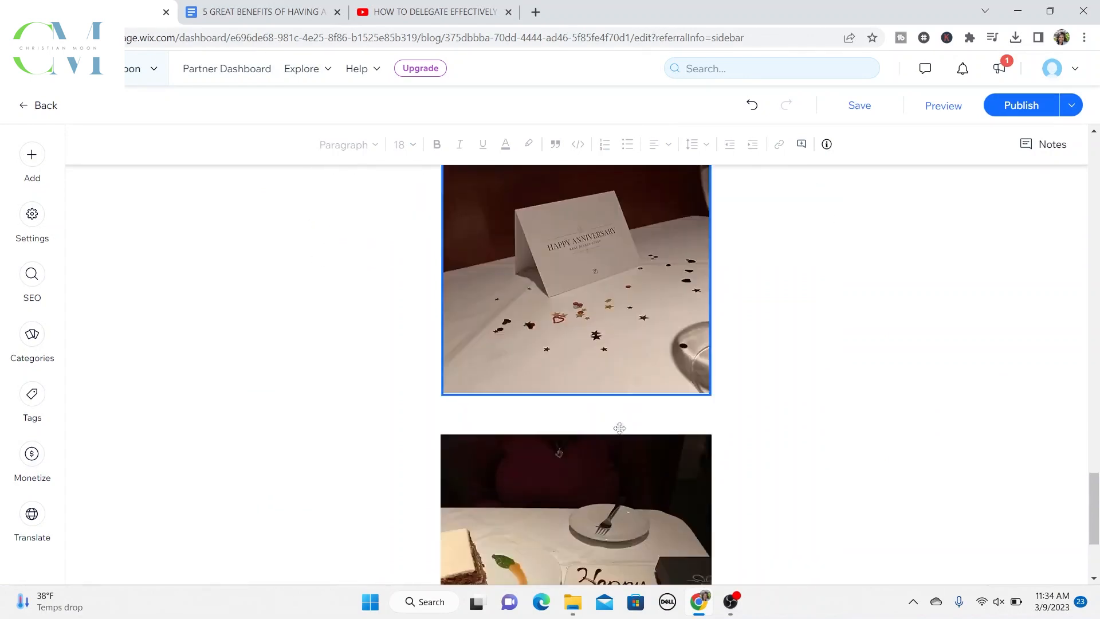
{"action": "scroll", "coordinate": [618, 434], "scroll_direction": "down", "scroll_amount": 2}
{"action": "scroll", "coordinate": [617, 436], "scroll_direction": "up", "scroll_amount": 3}
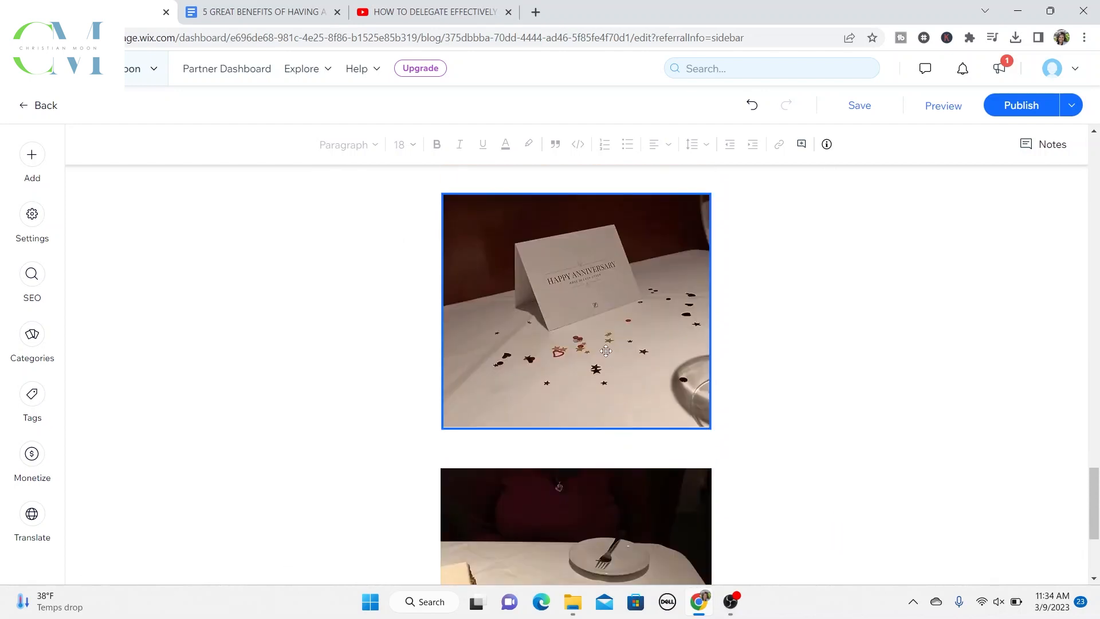
{"action": "scroll", "coordinate": [605, 350], "scroll_direction": "down", "scroll_amount": 3}
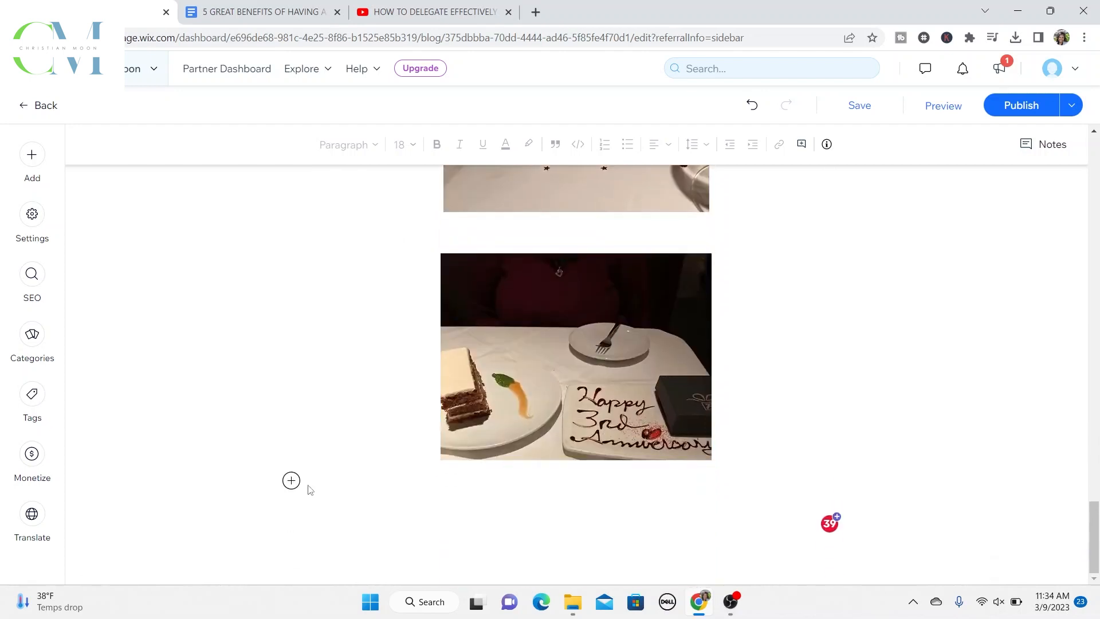
Step: Copy the "Also, if you are planning to have a micro wedding" paragraph from the Google Docs draft and paste it below the cake image after blank lines
{"action": "left_click", "coordinate": [313, 481]}
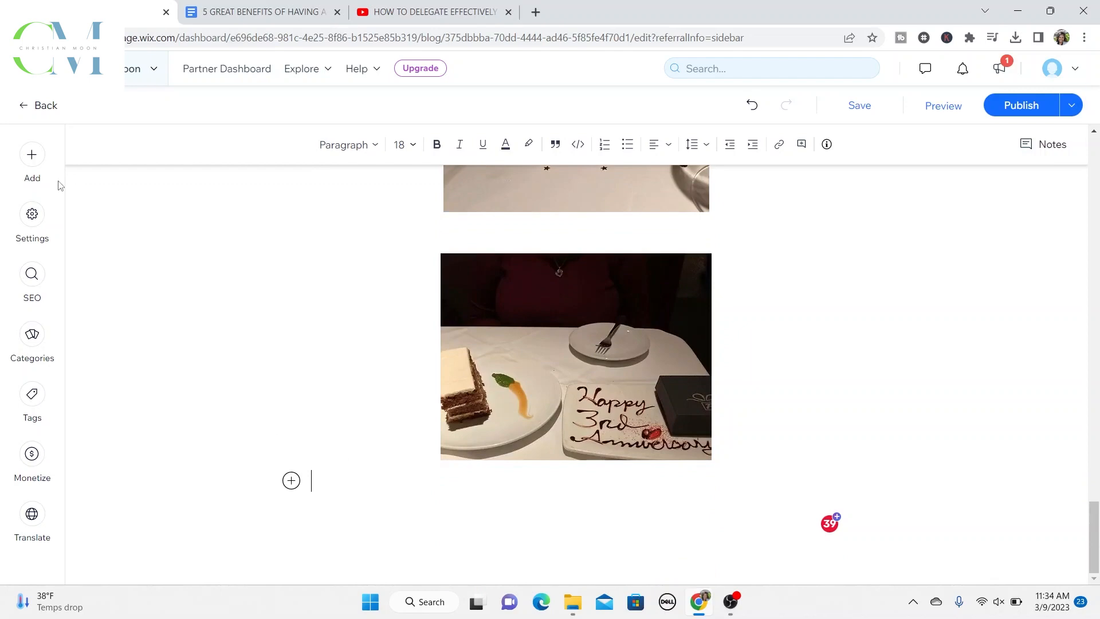
{"action": "left_click", "coordinate": [266, 19]}
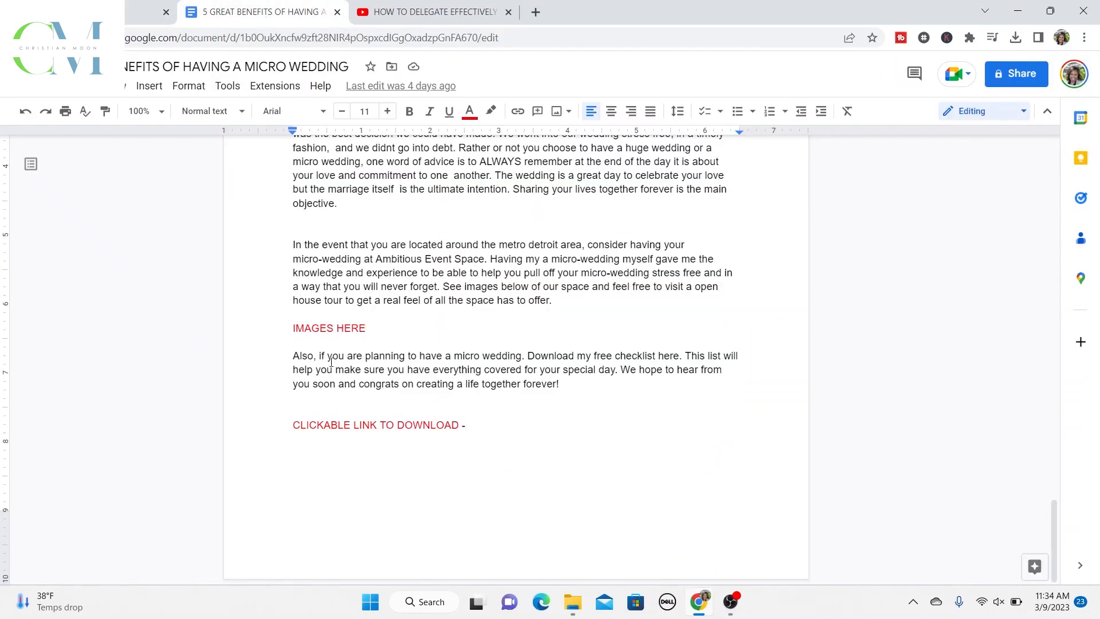
{"action": "left_click_drag", "start_coordinate": [290, 355], "coordinate": [571, 396]}
{"action": "key", "text": "ctrl+c"}
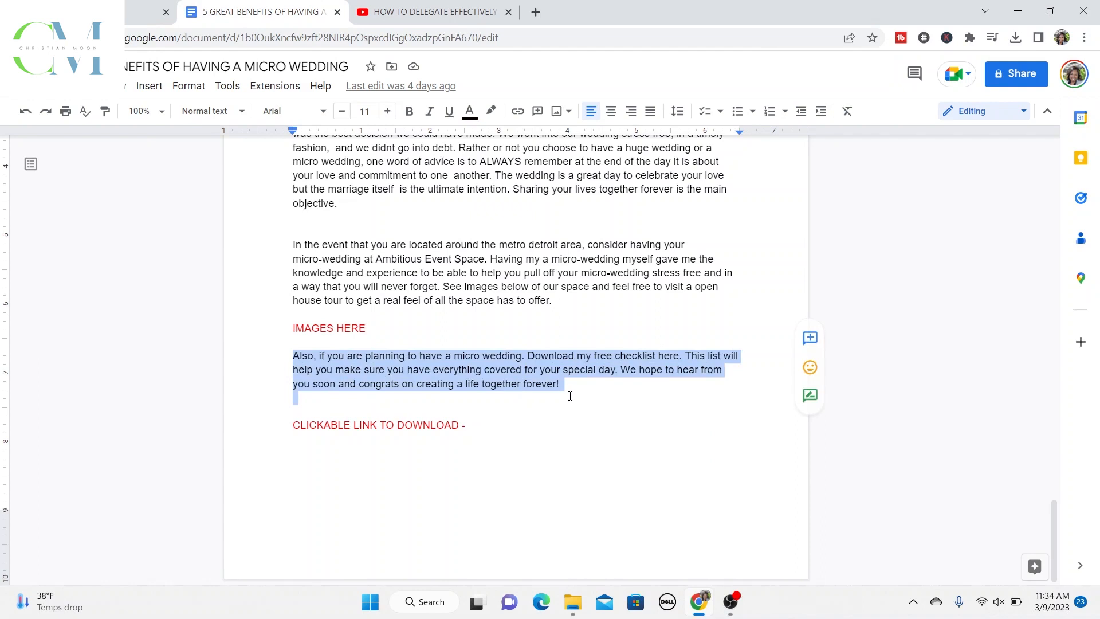
{"action": "left_click", "coordinate": [127, 17]}
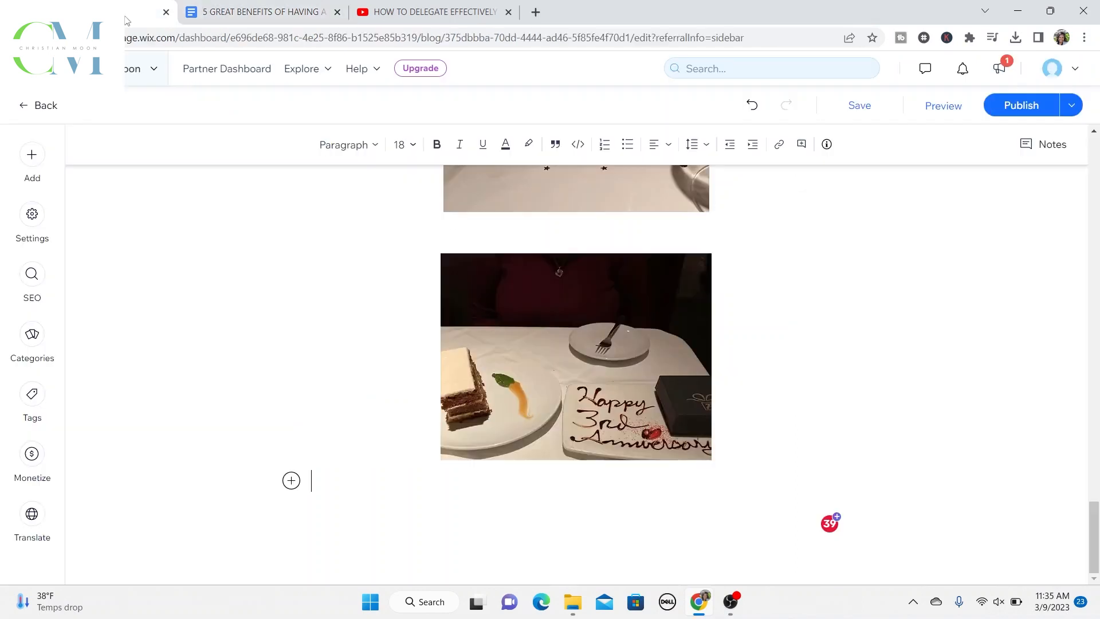
{"action": "key", "text": "Return"}
{"action": "key", "text": "Return"}
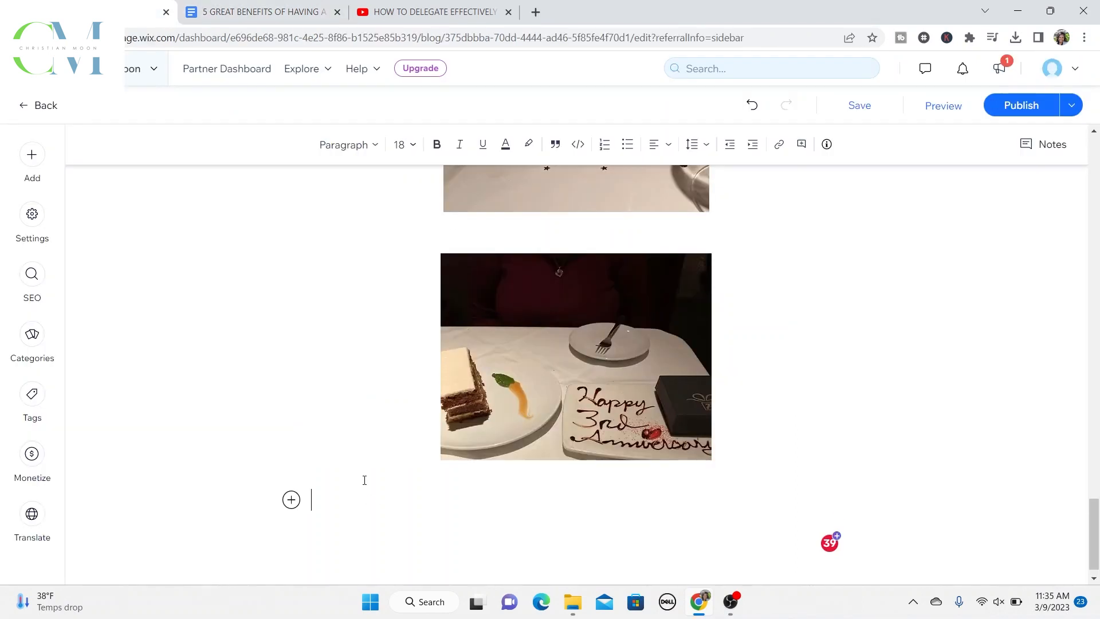
{"action": "key", "text": "ctrl+v"}
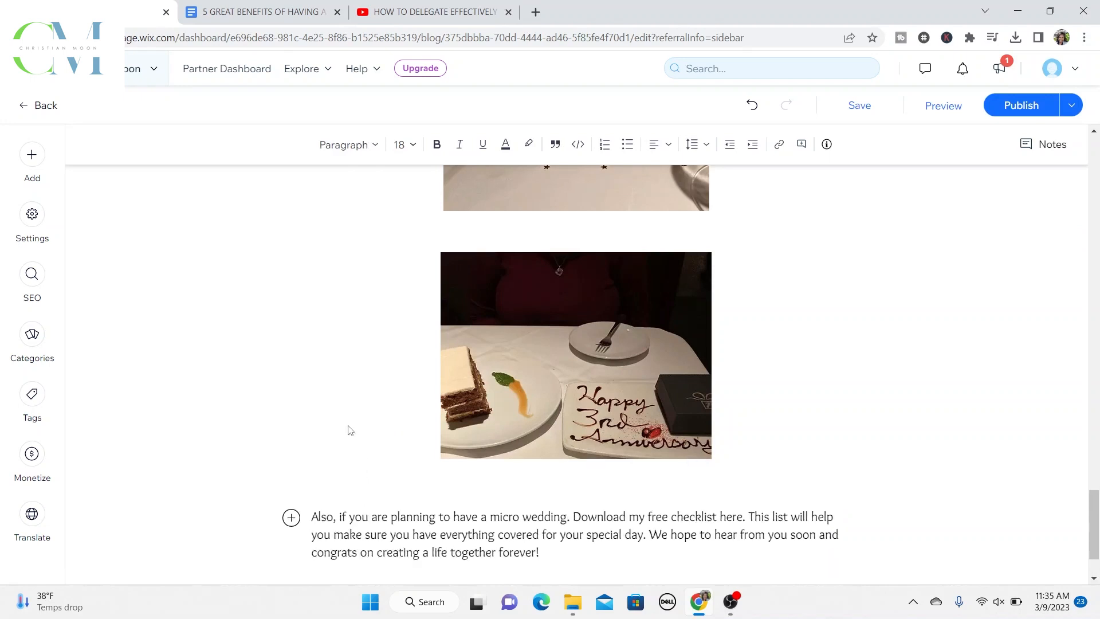
{"action": "scroll", "coordinate": [353, 427], "scroll_direction": "down", "scroll_amount": 1}
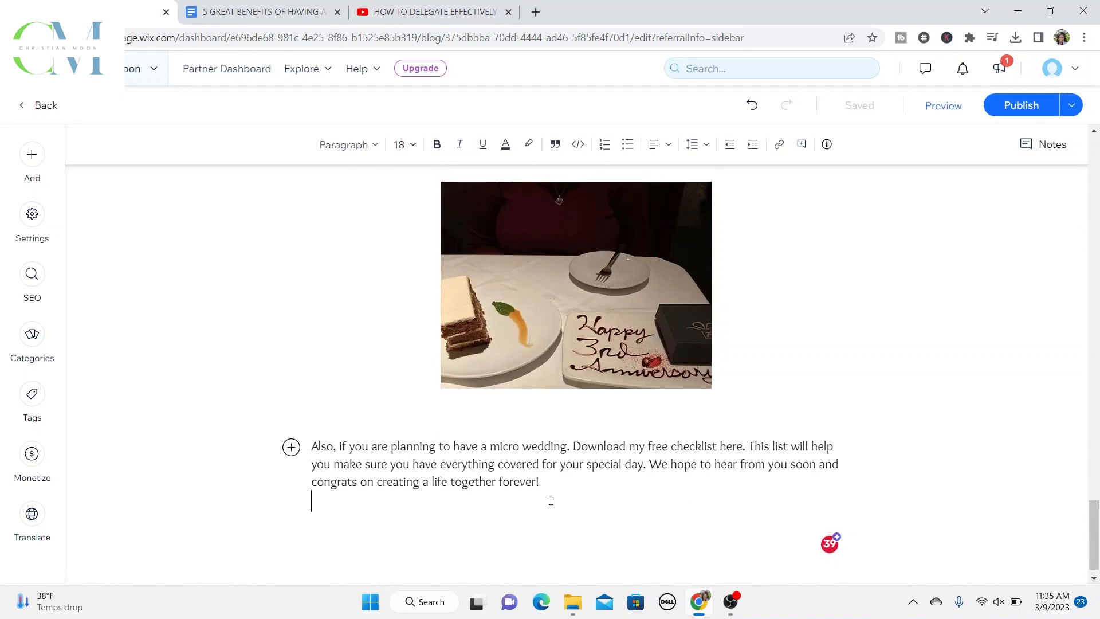
Step: Add blank lines below the "Also, if you are planning to have a micro wedding" paragraph and check the Google Docs draft for what follows it
{"action": "key", "text": "Return"}
{"action": "key", "text": "Return"}
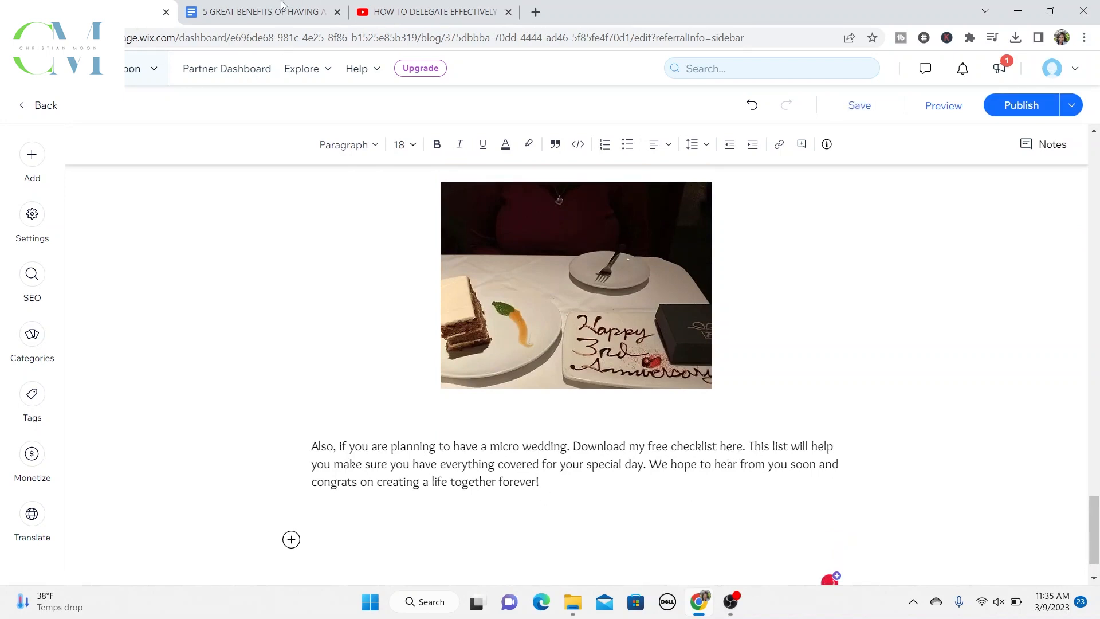
{"action": "left_click", "coordinate": [281, 6]}
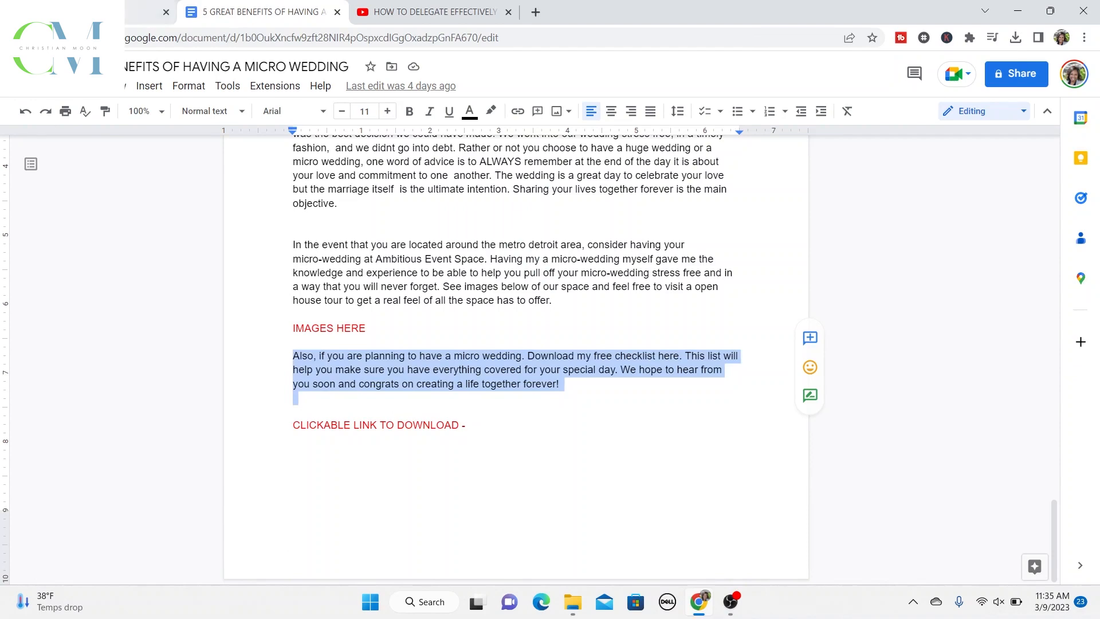
{"action": "key", "text": "ctrl+shift+Tab"}
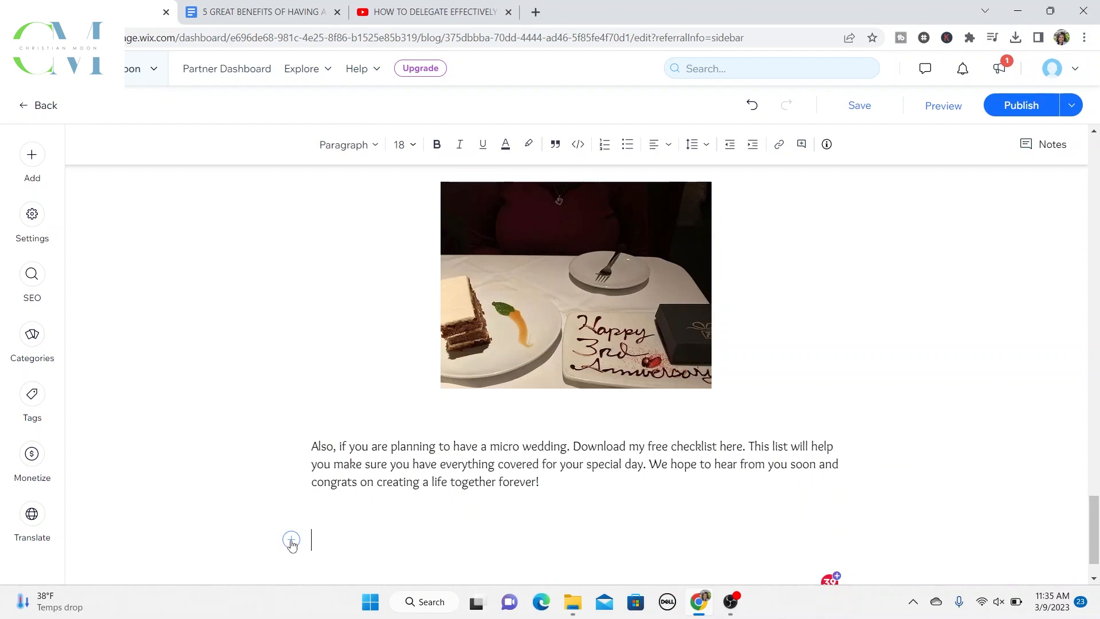
Step: Examine the site files available for a document attachment and the other element types that can be added to the post
{"action": "left_click", "coordinate": [291, 540]}
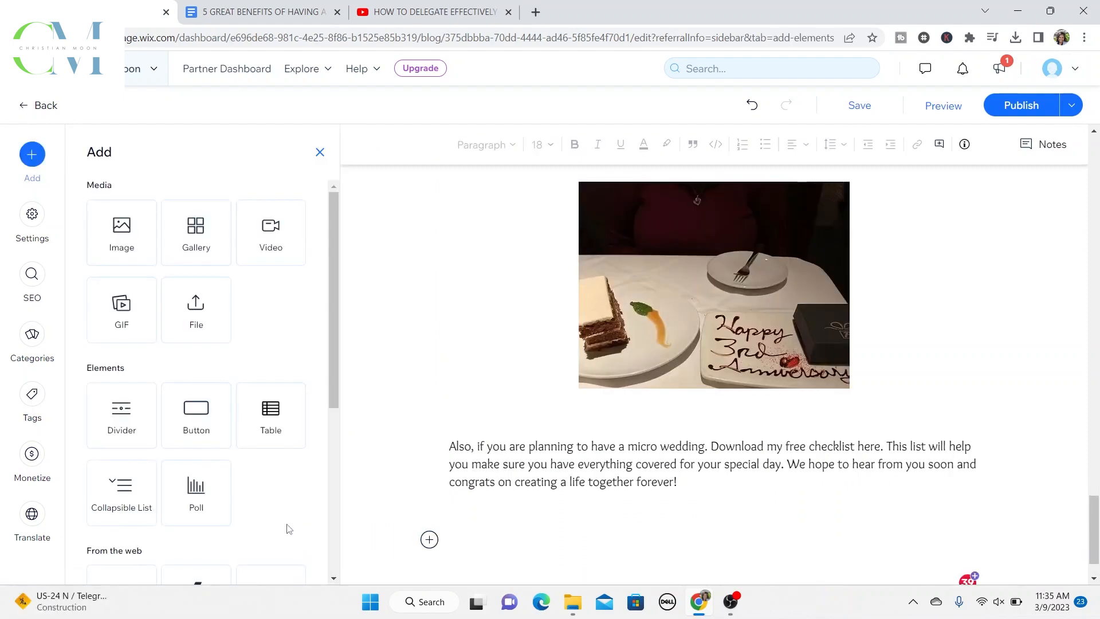
{"action": "left_click", "coordinate": [199, 316]}
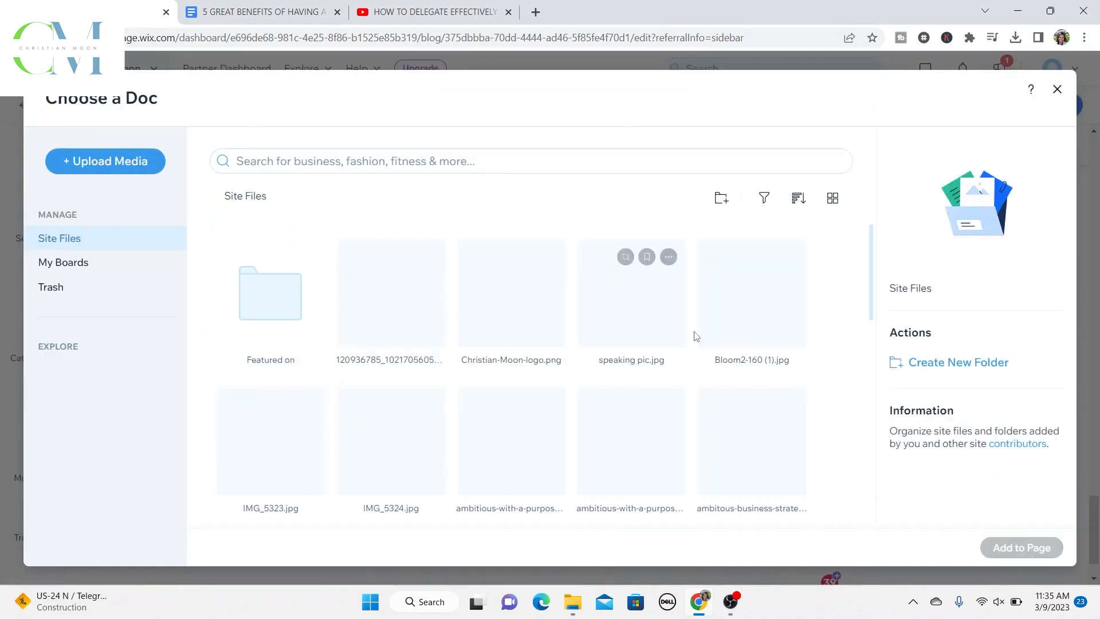
{"action": "scroll", "coordinate": [659, 339], "scroll_direction": "down", "scroll_amount": 5}
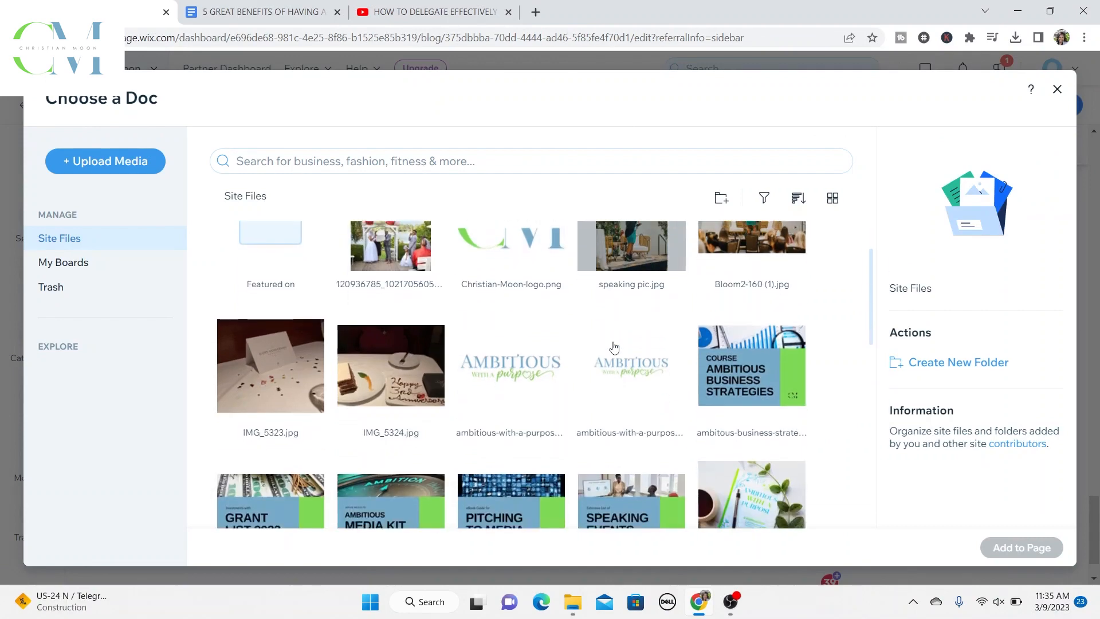
{"action": "scroll", "coordinate": [613, 346], "scroll_direction": "up", "scroll_amount": 5}
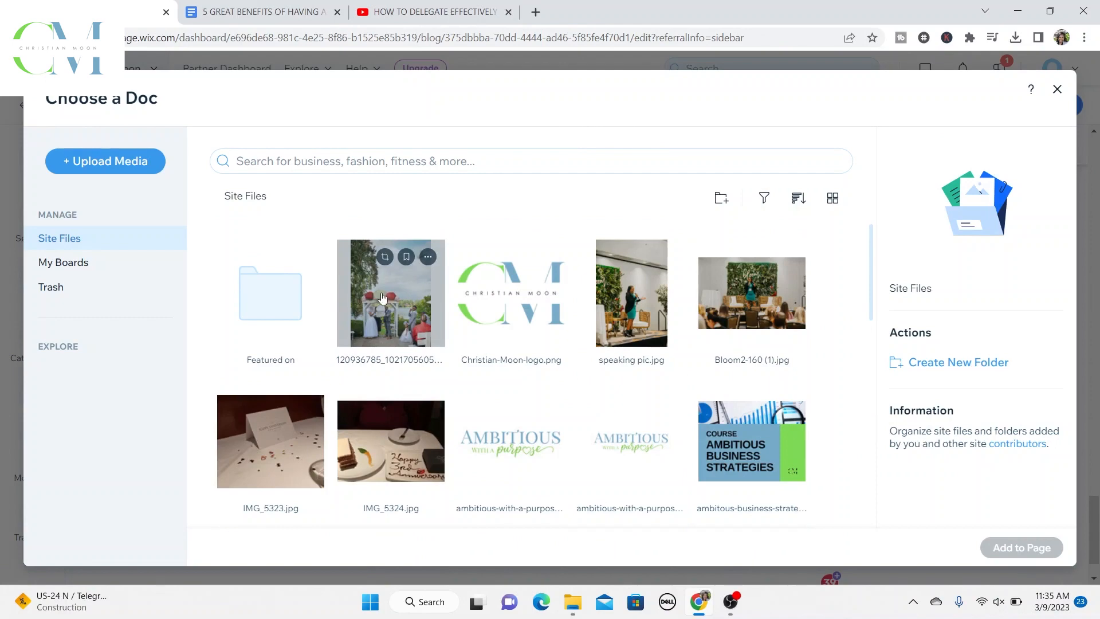
{"action": "left_click", "coordinate": [1057, 89]}
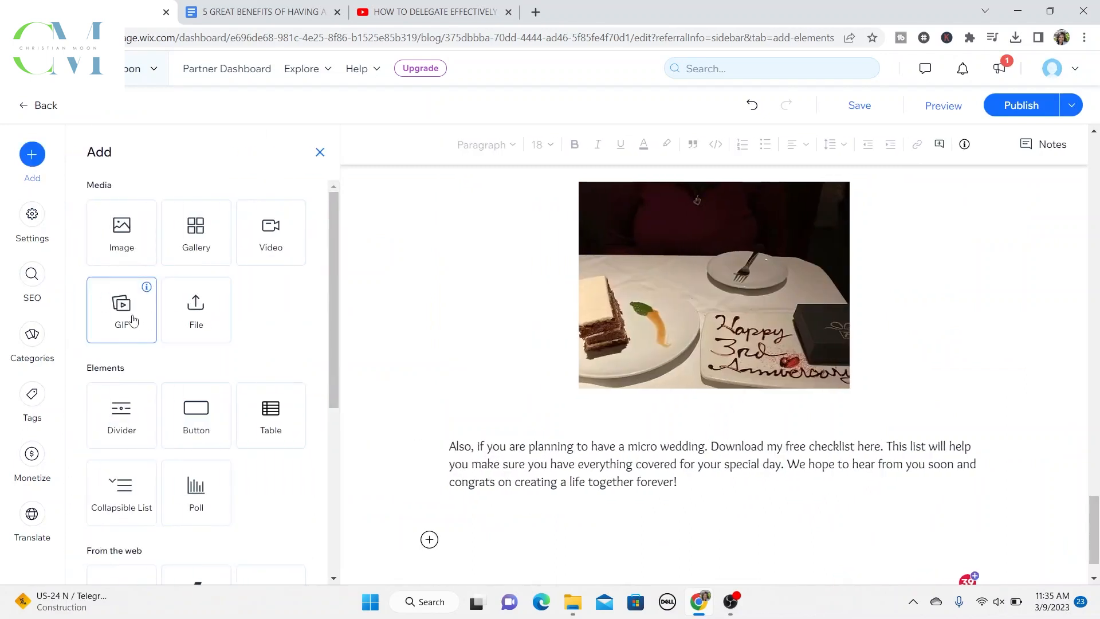
{"action": "scroll", "coordinate": [198, 323], "scroll_direction": "down", "scroll_amount": 5}
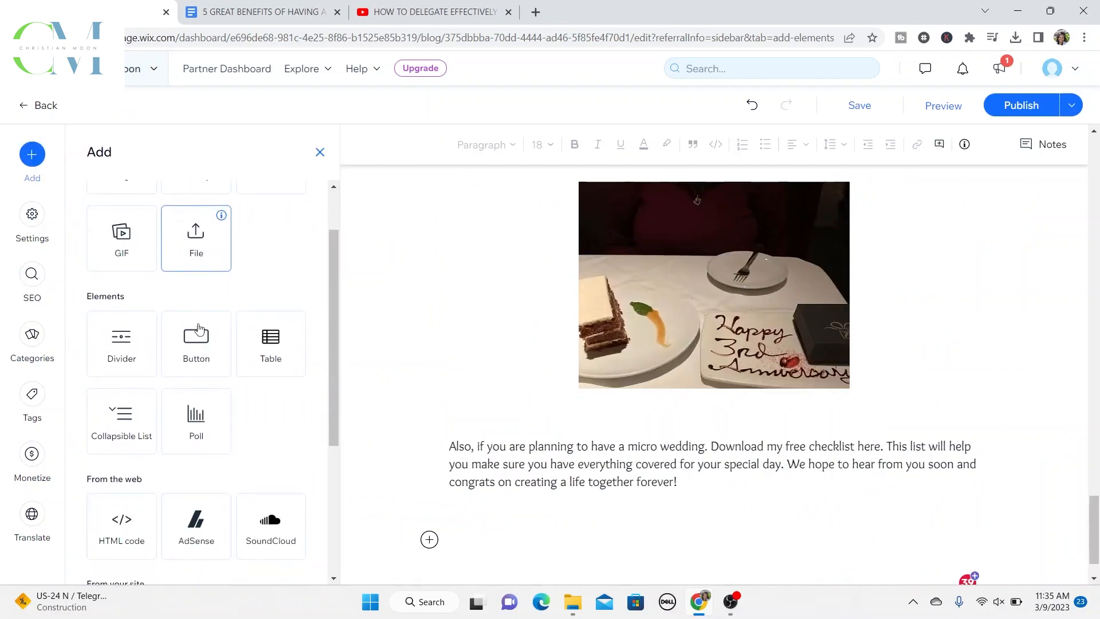
{"action": "scroll", "coordinate": [199, 332], "scroll_direction": "up", "scroll_amount": 5}
{"action": "scroll", "coordinate": [197, 335], "scroll_direction": "down", "scroll_amount": 5}
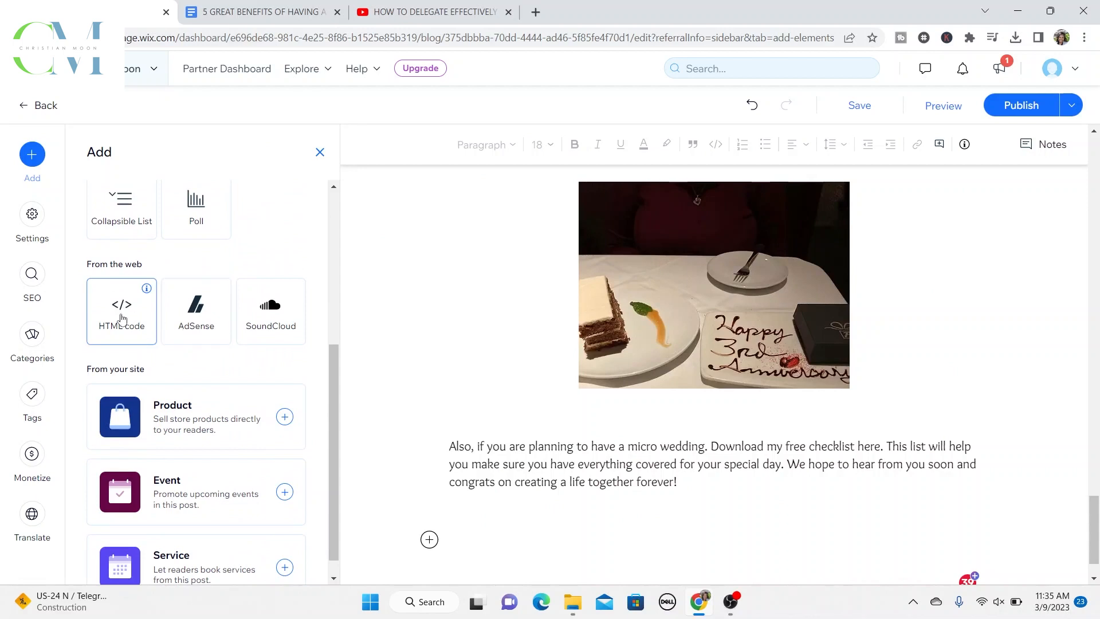
{"action": "scroll", "coordinate": [121, 323], "scroll_direction": "up", "scroll_amount": 5}
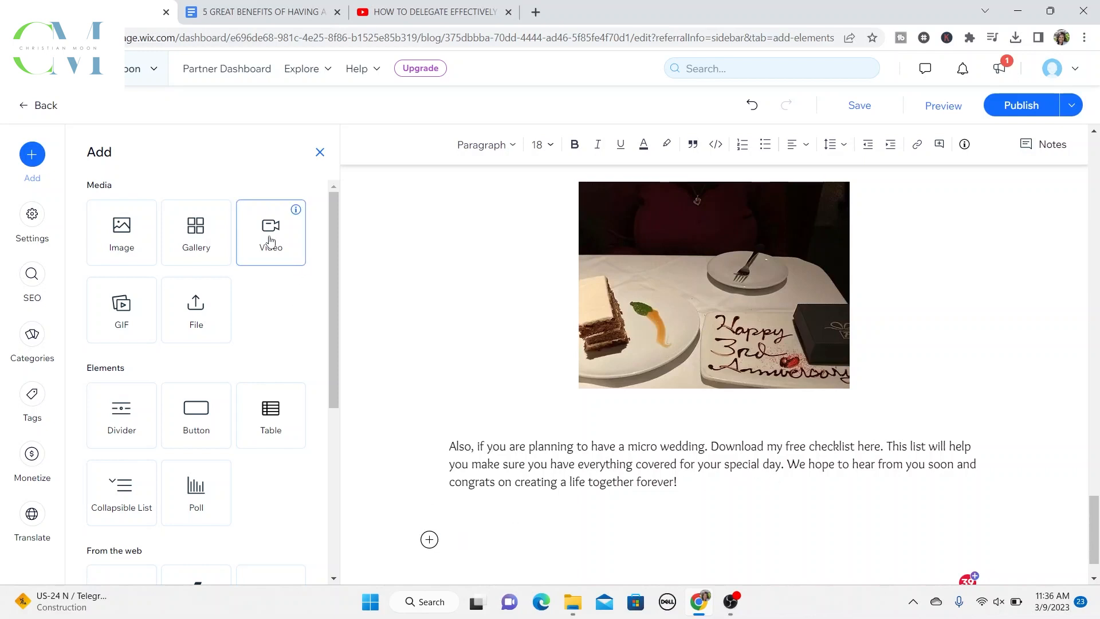
{"action": "left_click", "coordinate": [271, 241]}
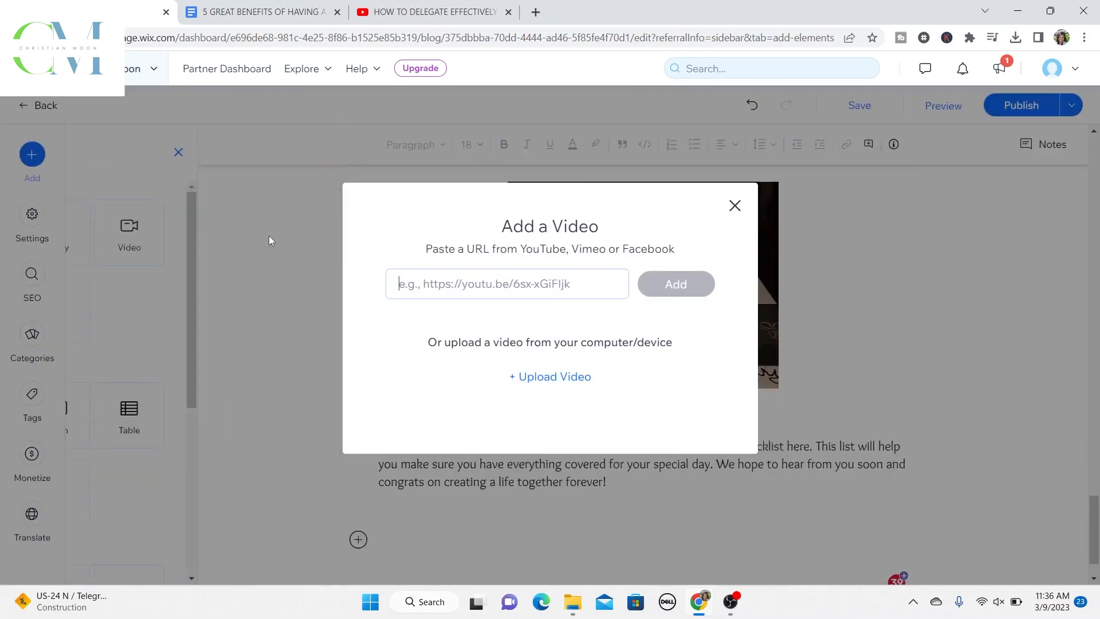
{"action": "left_click", "coordinate": [425, 12]}
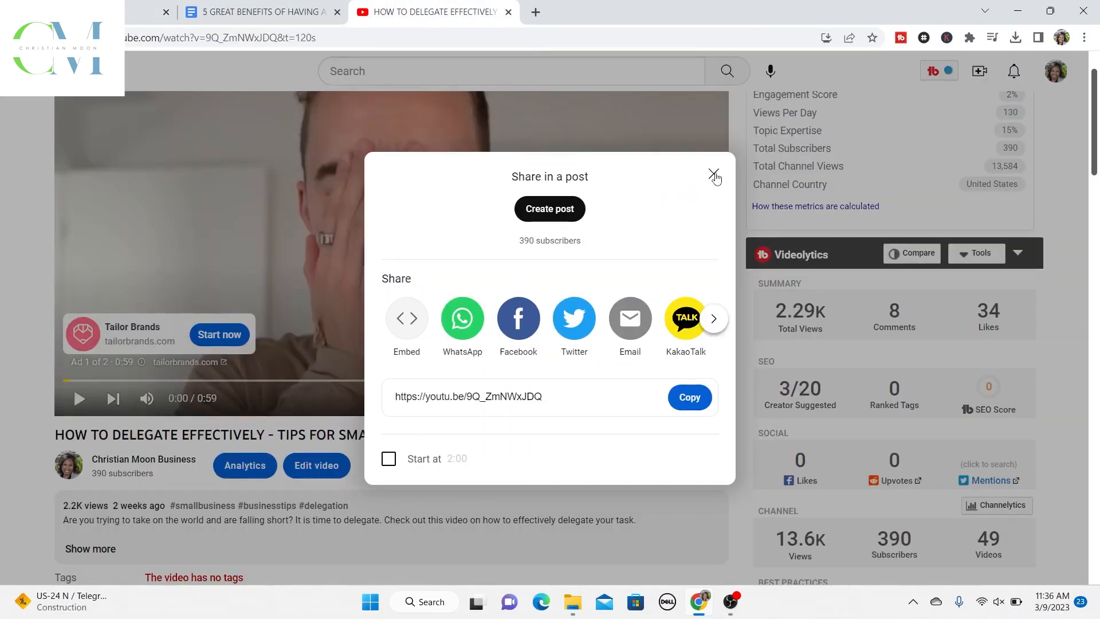
{"action": "left_click", "coordinate": [691, 398]}
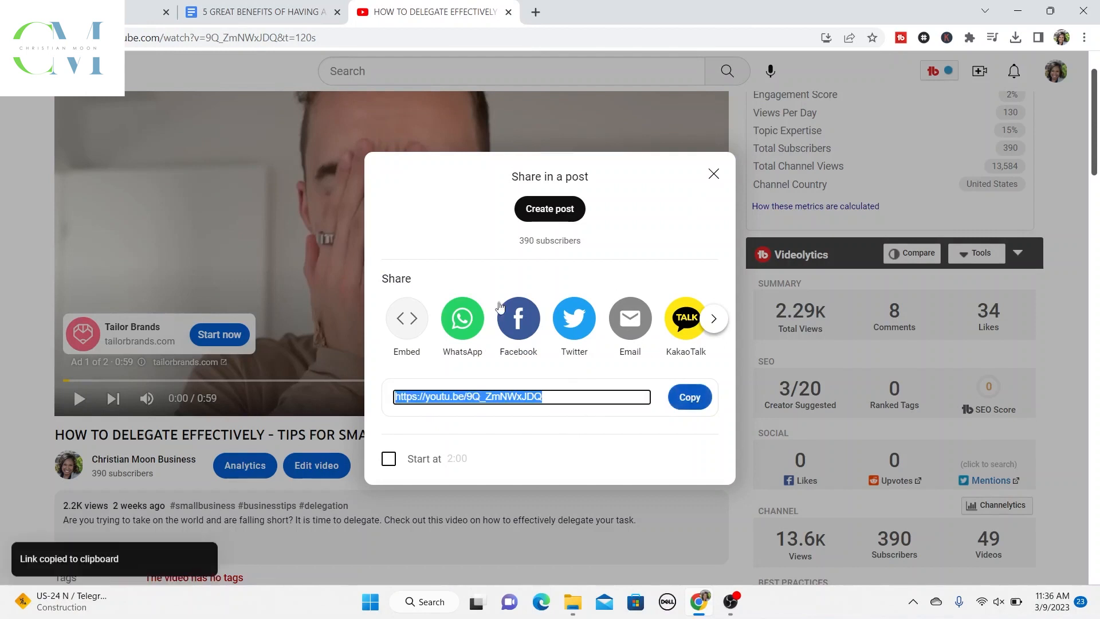
{"action": "left_click", "coordinate": [146, 12]}
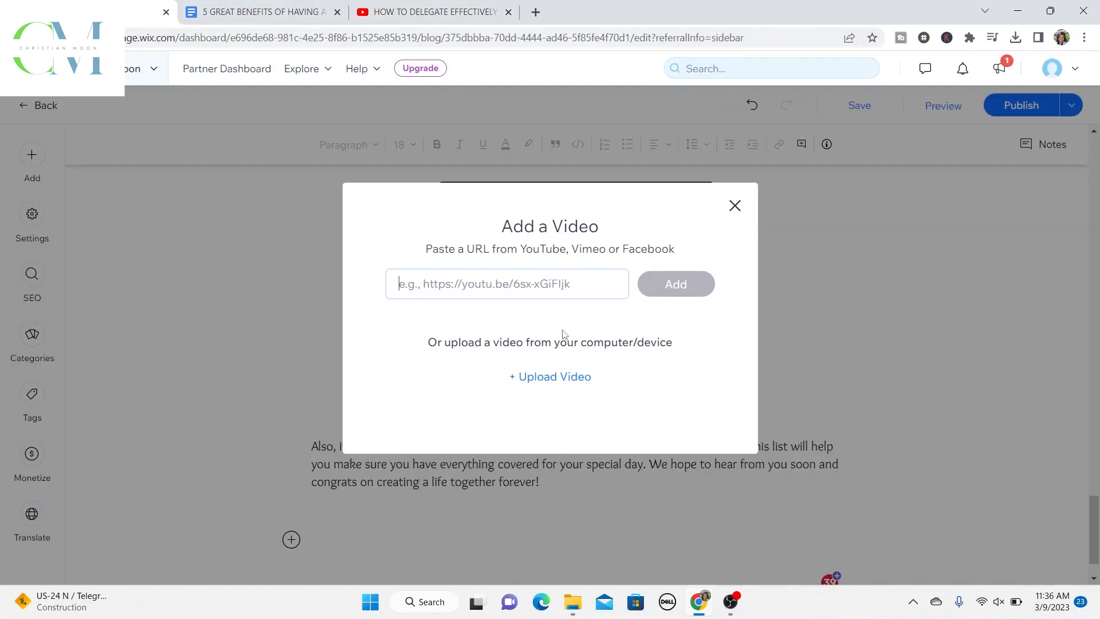
{"action": "left_click", "coordinate": [550, 285]}
{"action": "key", "text": "ctrl+v"}
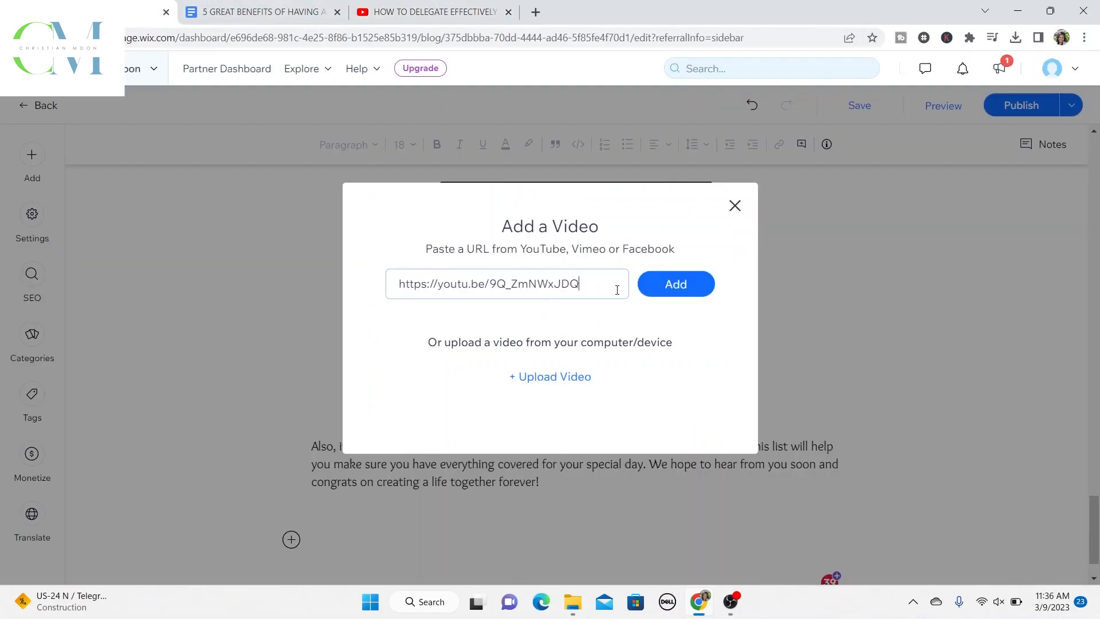
{"action": "left_click", "coordinate": [665, 286]}
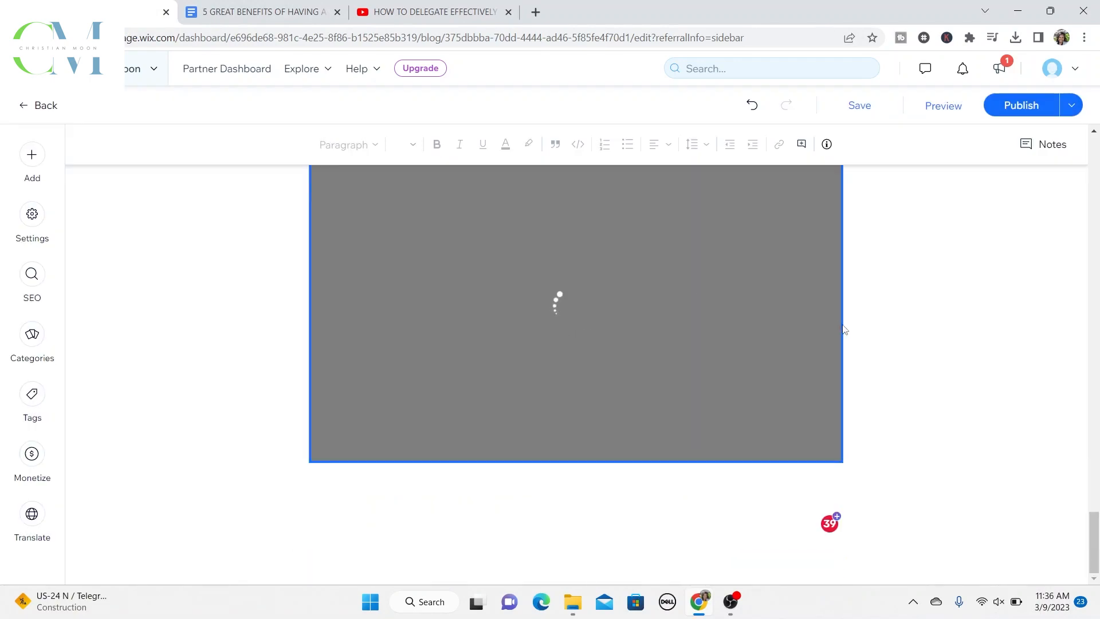
Step: Review the embedded video, the clickable download link note in the Google Docs draft, and the post's text and images
{"action": "scroll", "coordinate": [846, 348], "scroll_direction": "up", "scroll_amount": 3}
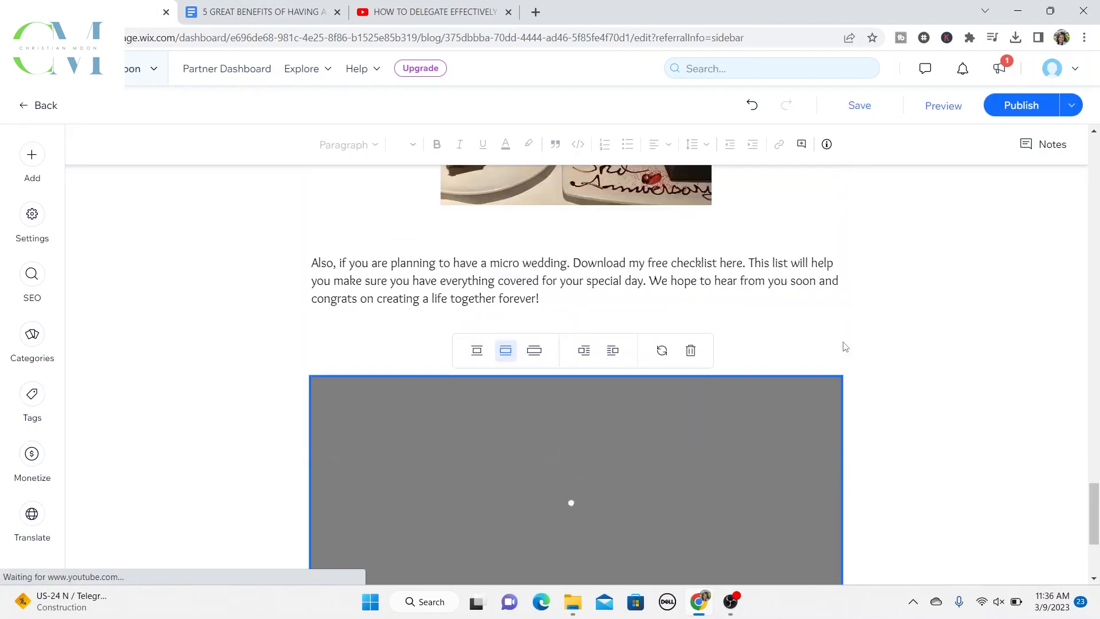
{"action": "scroll", "coordinate": [846, 347], "scroll_direction": "down", "scroll_amount": 2}
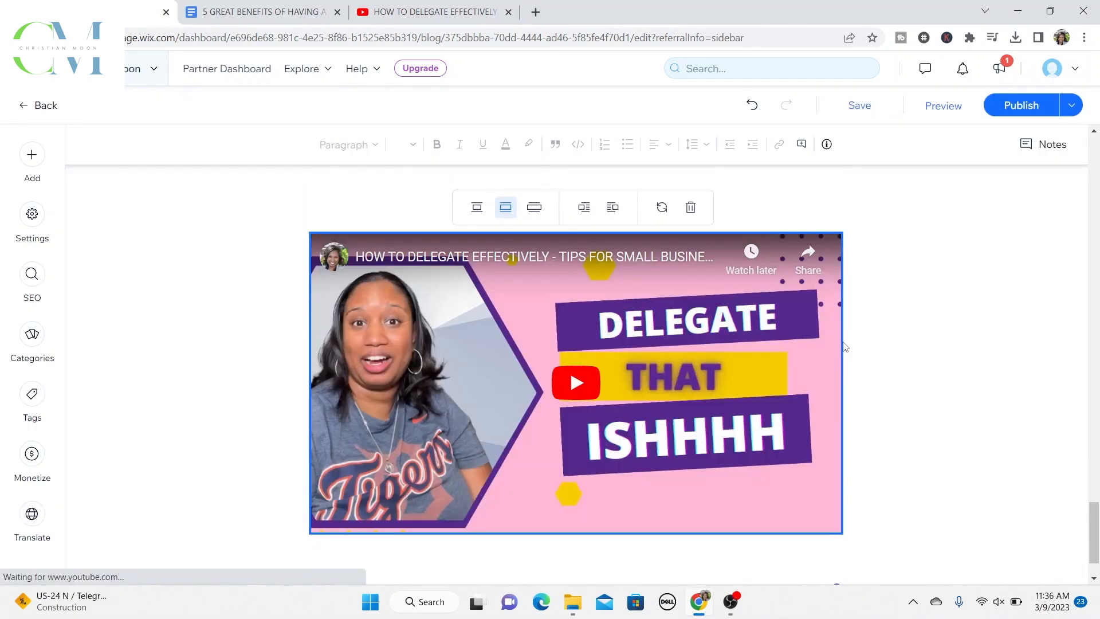
{"action": "scroll", "coordinate": [718, 360], "scroll_direction": "down", "scroll_amount": 1}
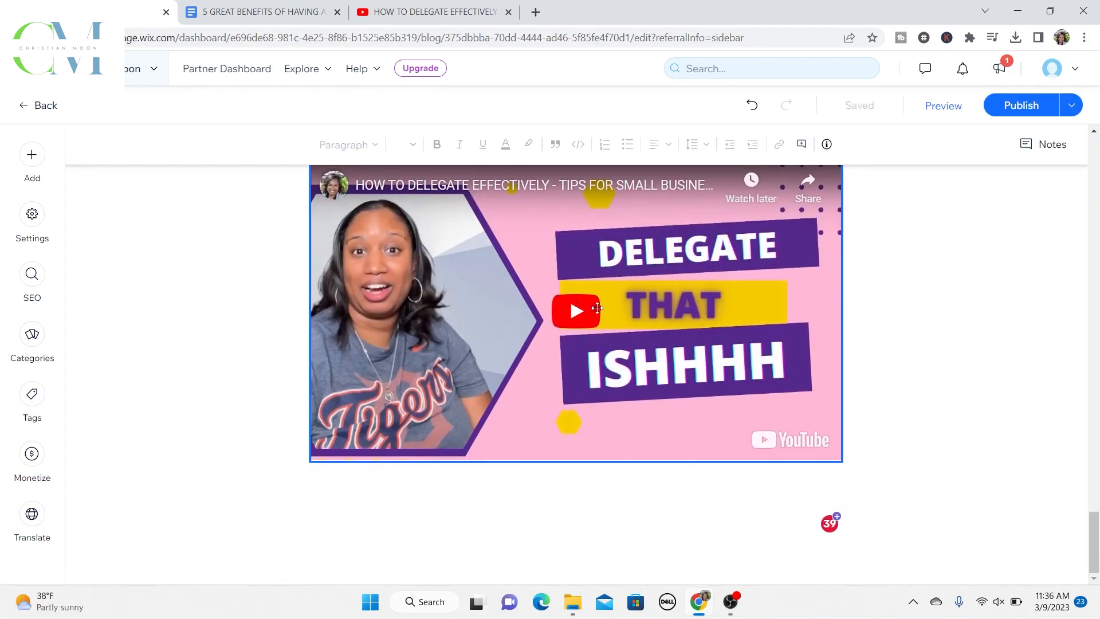
{"action": "scroll", "coordinate": [761, 374], "scroll_direction": "up", "scroll_amount": 3}
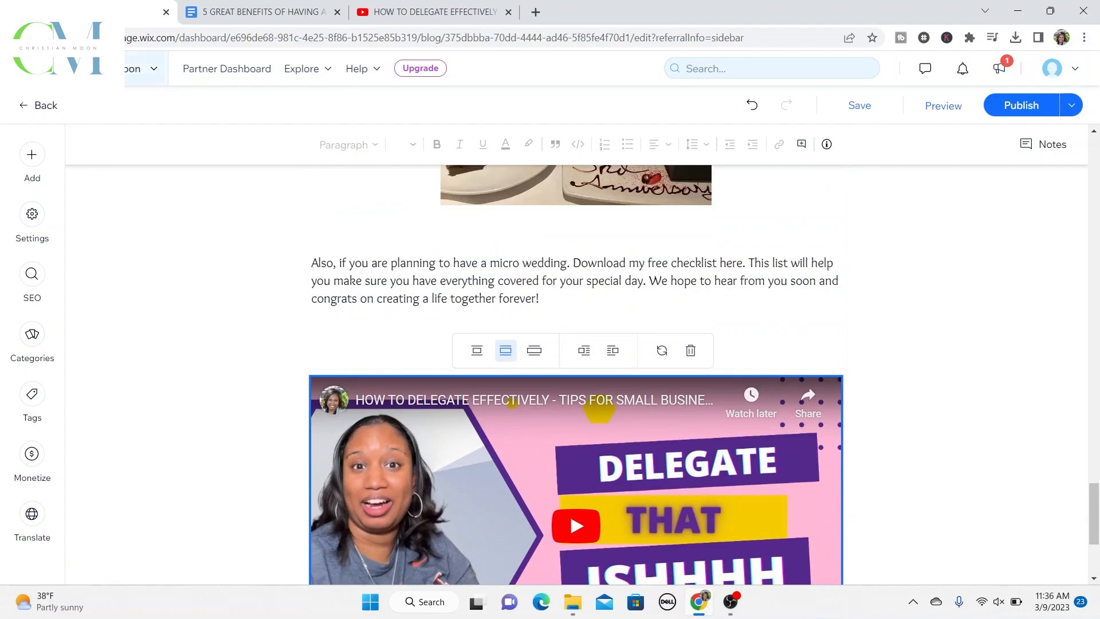
{"action": "left_click", "coordinate": [250, 17]}
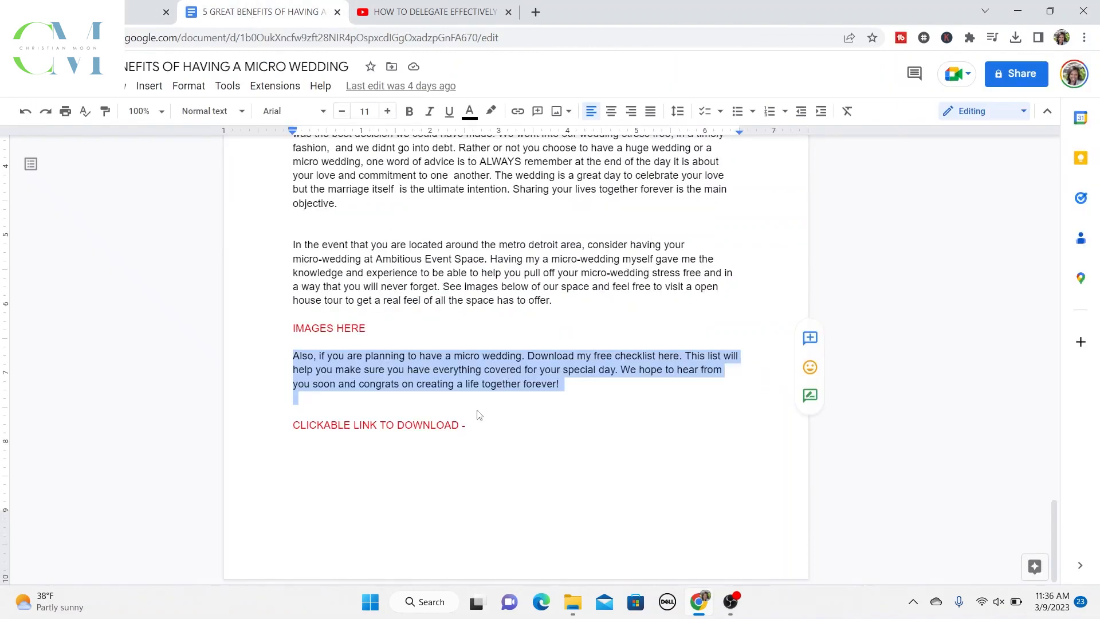
{"action": "left_click_drag", "start_coordinate": [468, 426], "coordinate": [493, 429]}
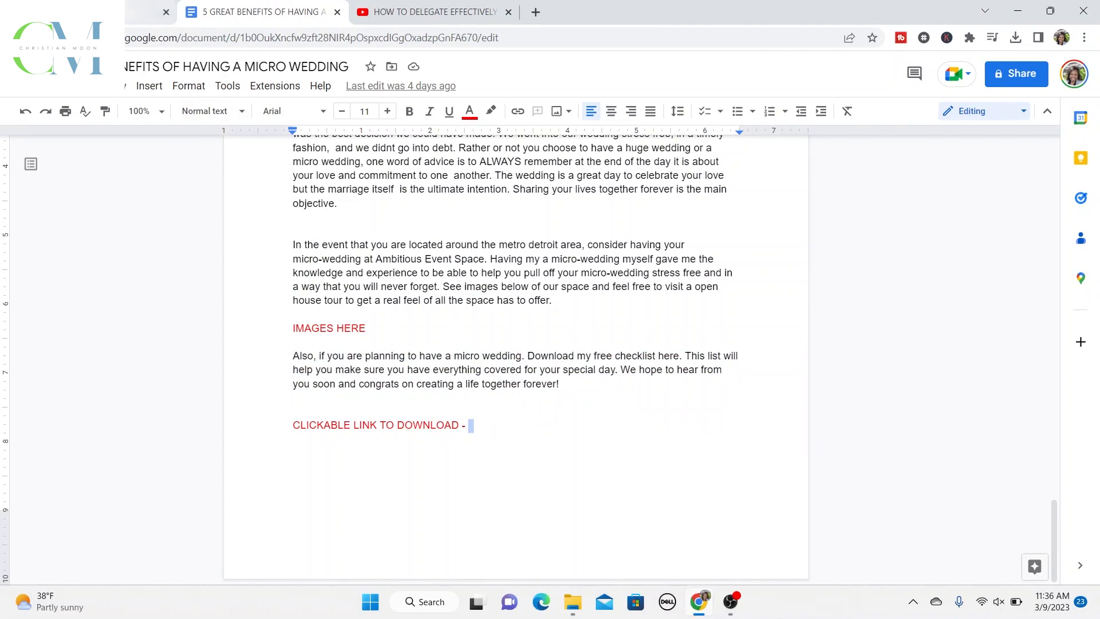
{"action": "left_click", "coordinate": [143, 12]}
{"action": "scroll", "coordinate": [295, 367], "scroll_direction": "down", "scroll_amount": 3}
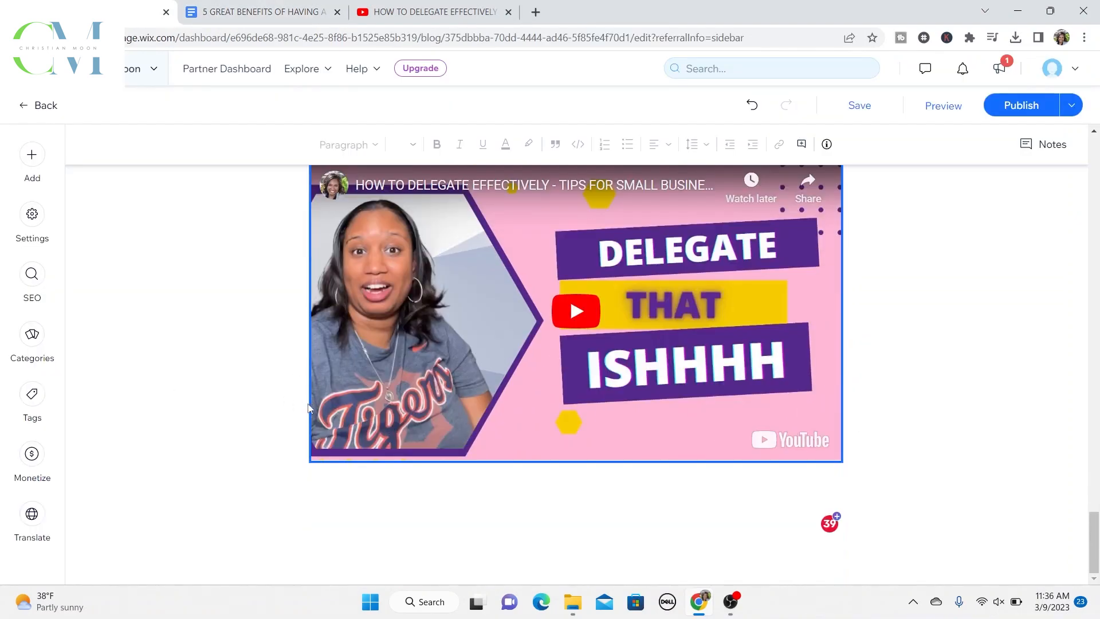
{"action": "scroll", "coordinate": [465, 362], "scroll_direction": "up", "scroll_amount": 10}
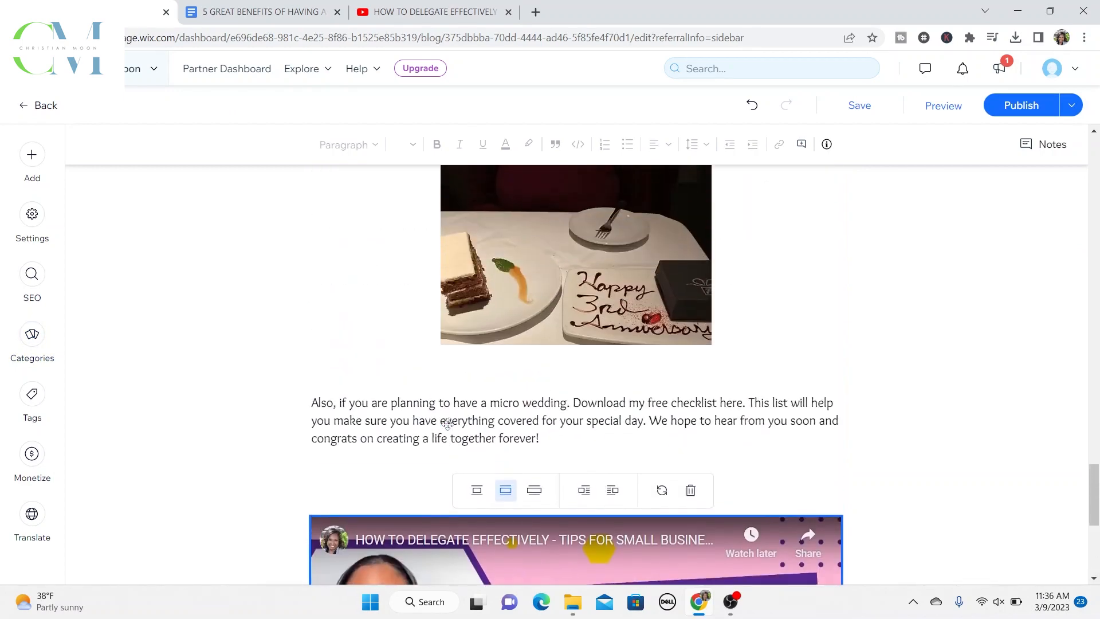
{"action": "scroll", "coordinate": [447, 424], "scroll_direction": "up", "scroll_amount": 8}
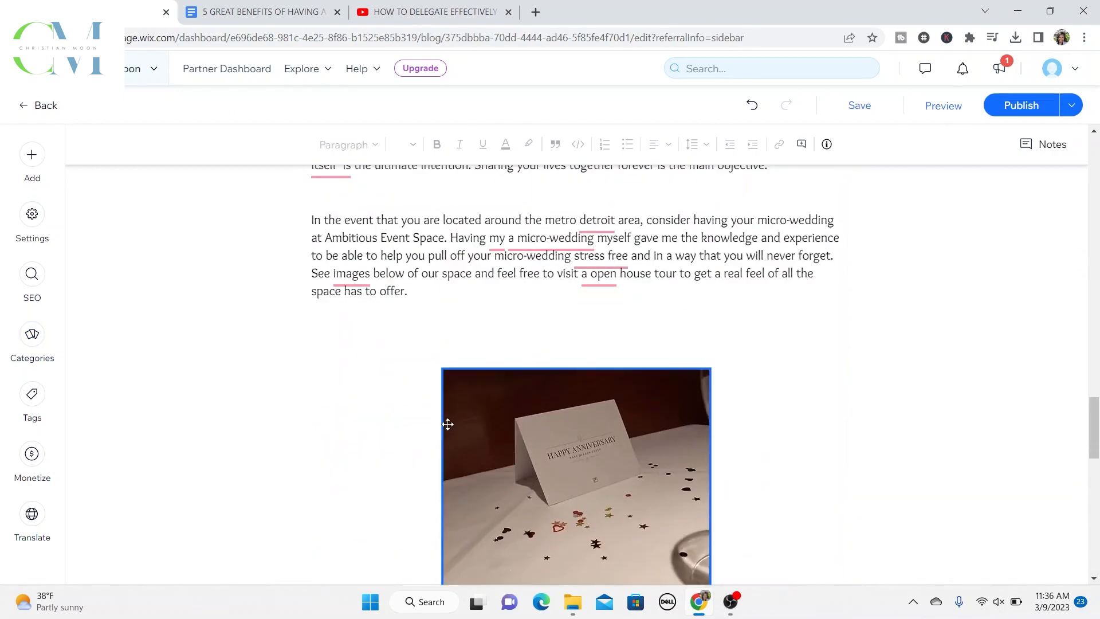
{"action": "scroll", "coordinate": [449, 425], "scroll_direction": "up", "scroll_amount": 10}
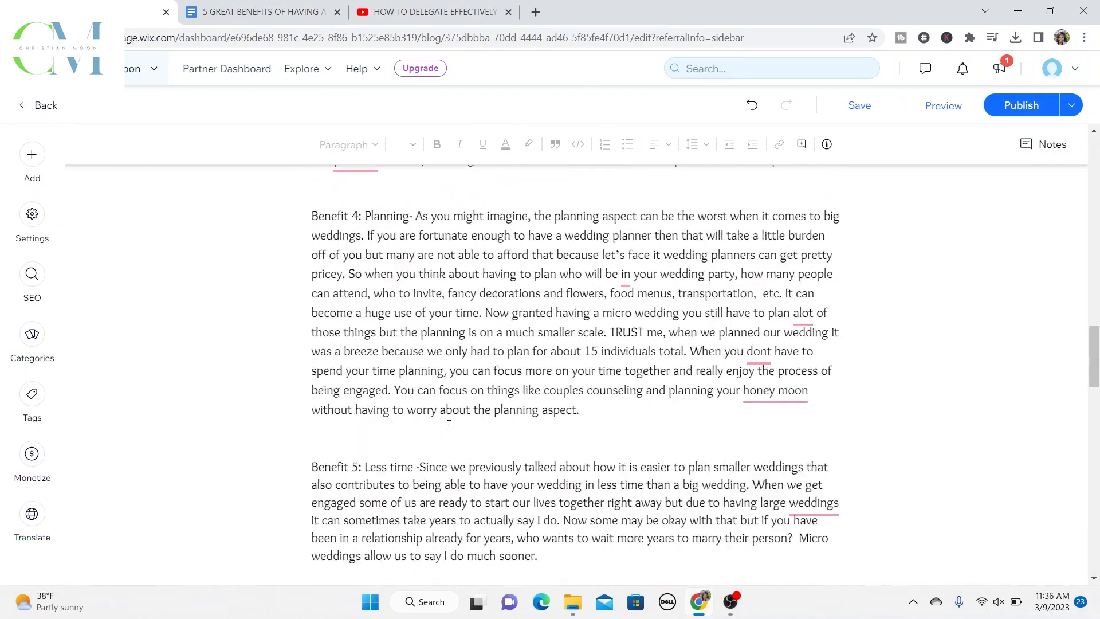
{"action": "scroll", "coordinate": [449, 425], "scroll_direction": "down", "scroll_amount": 20}
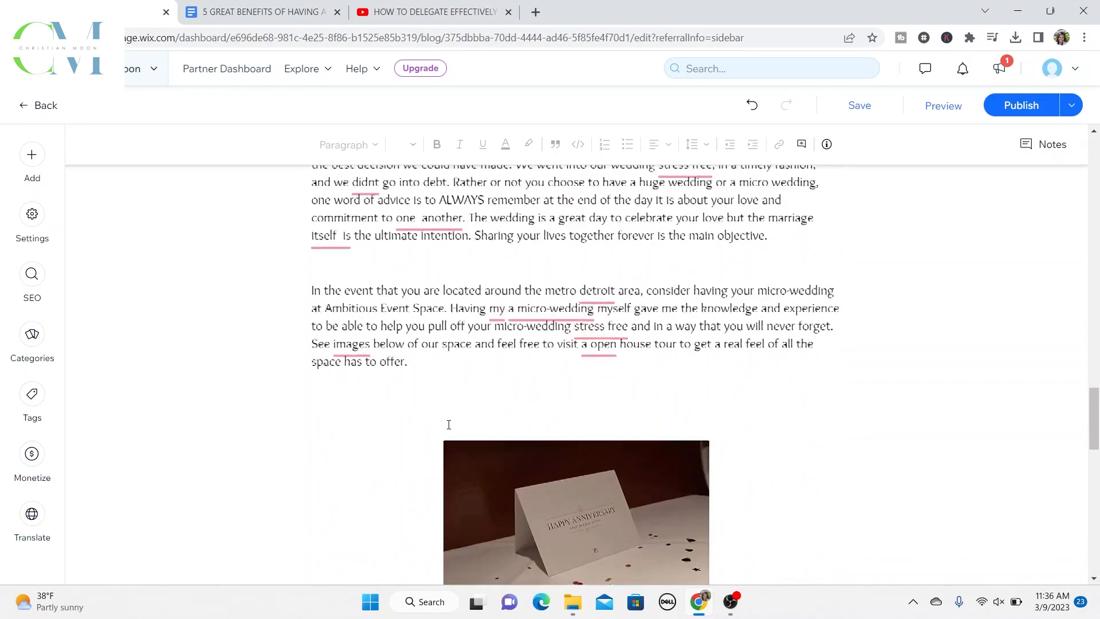
{"action": "scroll", "coordinate": [449, 425], "scroll_direction": "down", "scroll_amount": 5}
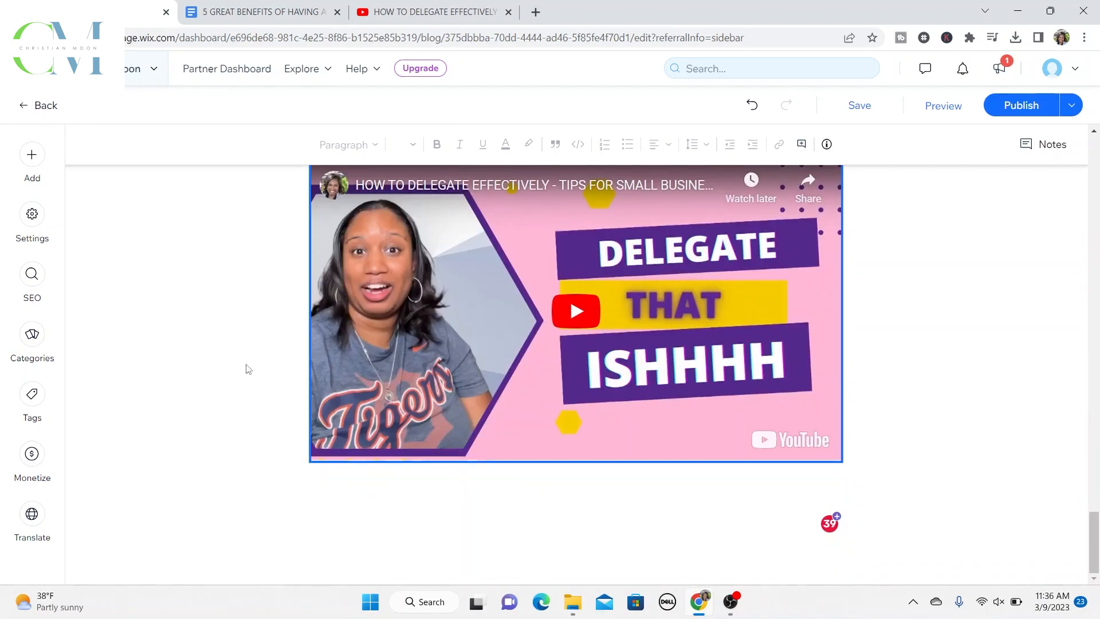
Step: Insert a button on the line below the embedded video and widen it to just over a quarter of the text width
{"action": "left_click", "coordinate": [382, 523]}
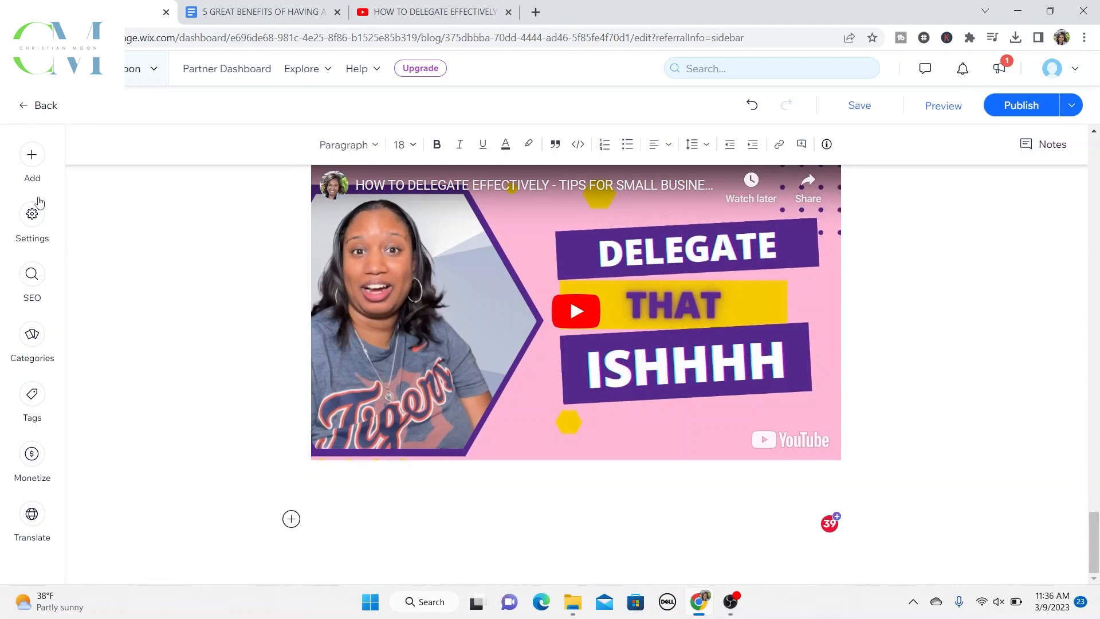
{"action": "left_click", "coordinate": [22, 154]}
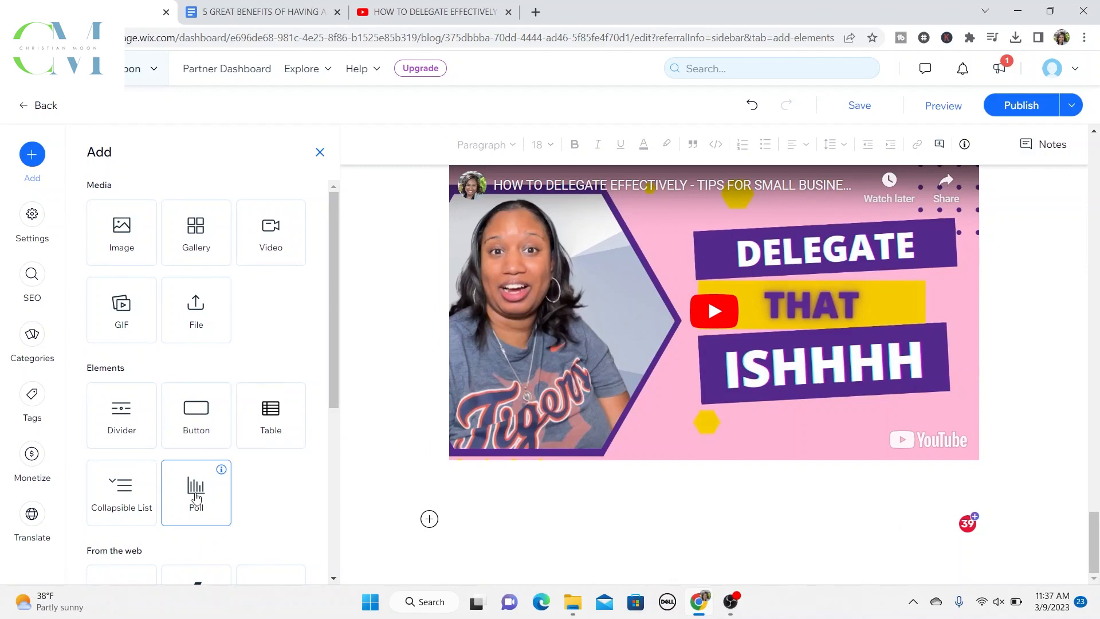
{"action": "scroll", "coordinate": [195, 498], "scroll_direction": "down", "scroll_amount": 4}
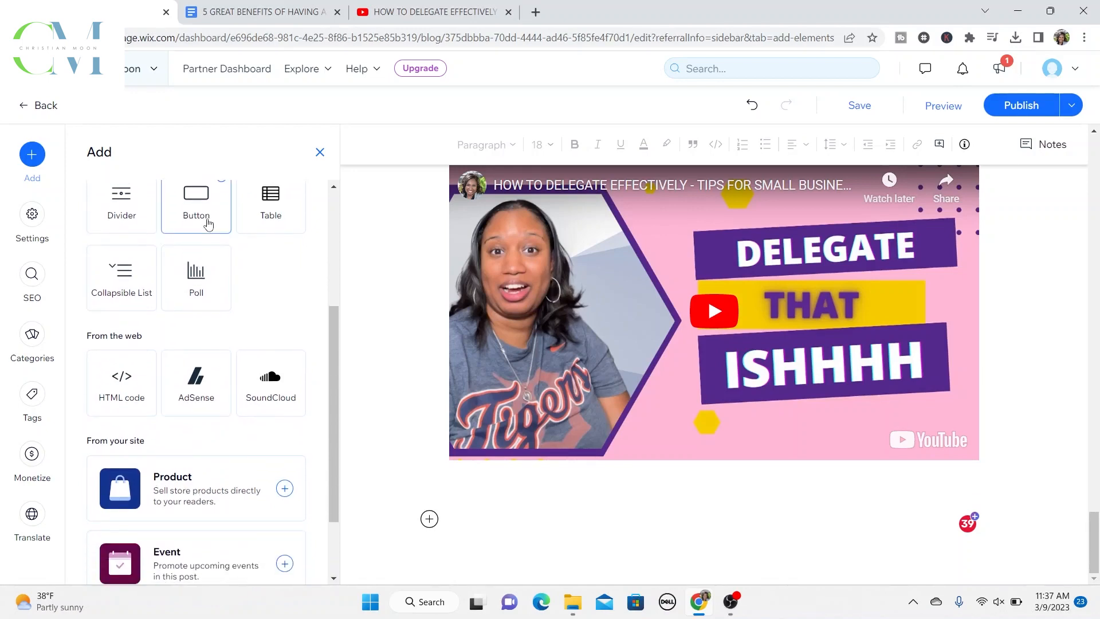
{"action": "left_click", "coordinate": [207, 223]}
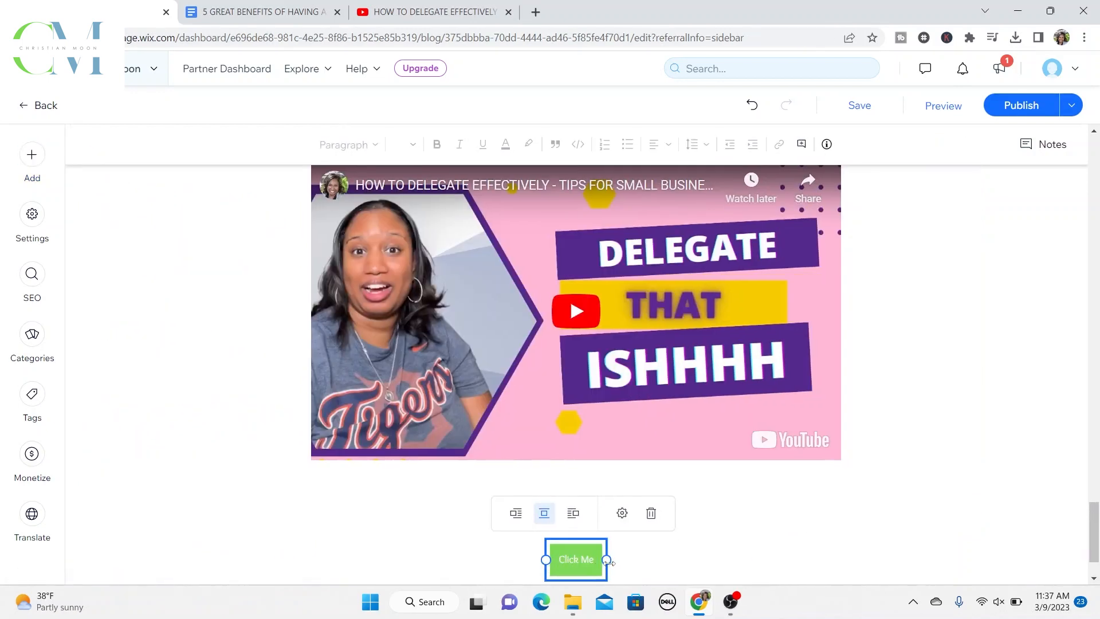
{"action": "left_click_drag", "start_coordinate": [608, 562], "coordinate": [698, 563]}
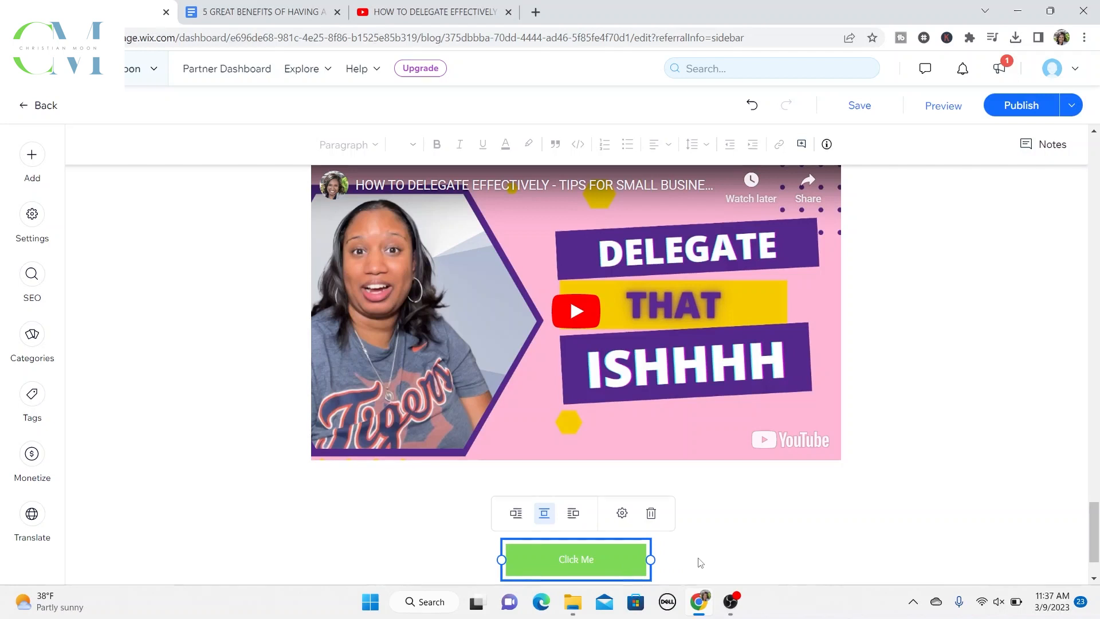
Step: Replace the text of the button below the embedded video with CHECK OUT MY SITE
{"action": "left_click", "coordinate": [700, 563]}
{"action": "left_click", "coordinate": [597, 561]}
{"action": "left_click", "coordinate": [623, 514]}
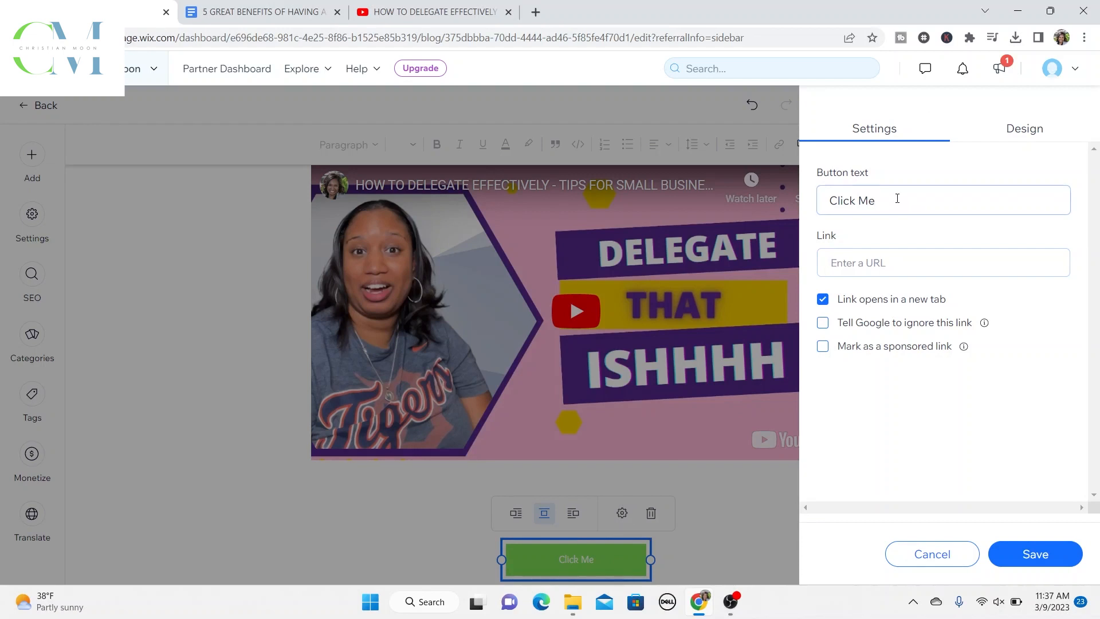
{"action": "key", "text": "BackSpace"}
{"action": "key", "text": "BackSpace"}
{"action": "key", "text": "BackSpace"}
{"action": "key", "text": "BackSpace"}
{"action": "key", "text": "BackSpace"}
{"action": "key", "text": "BackSpace"}
{"action": "key", "text": "BackSpace"}
{"action": "key", "text": "BackSpace"}
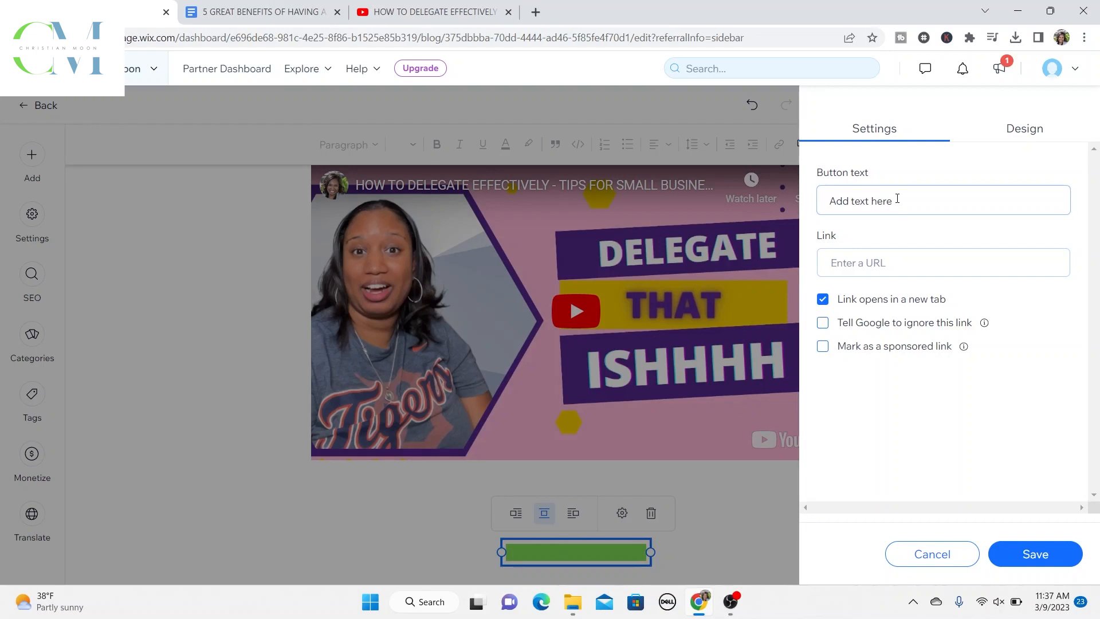
{"action": "type", "text": "CHEC"}
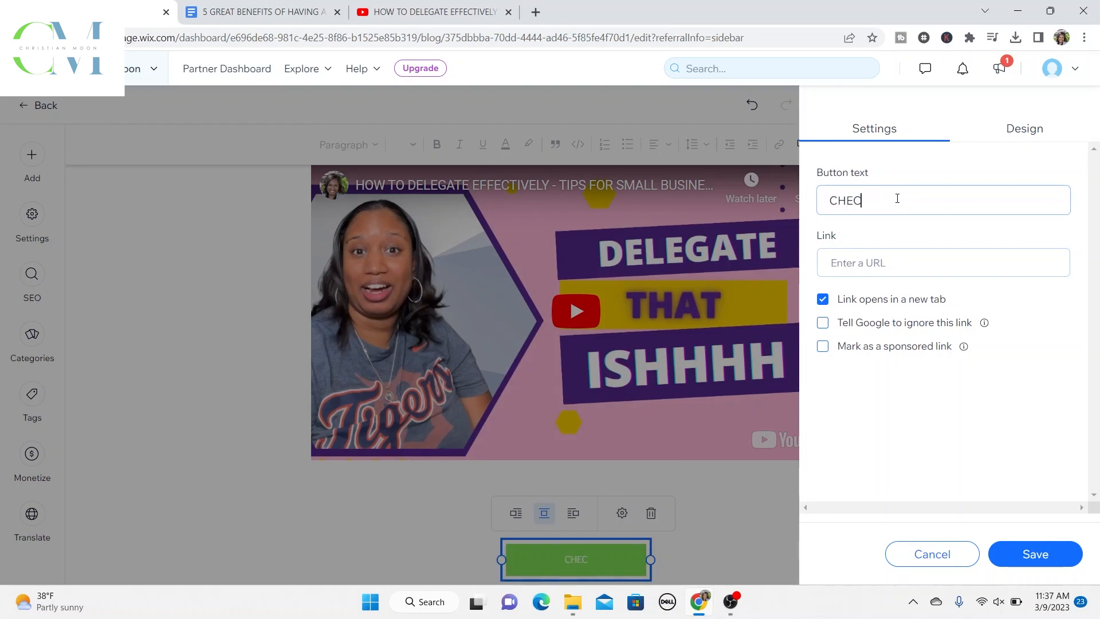
{"action": "type", "text": "K ON"}
{"action": "key", "text": "BackSpace"}
{"action": "type", "text": "UT MY SITE"}
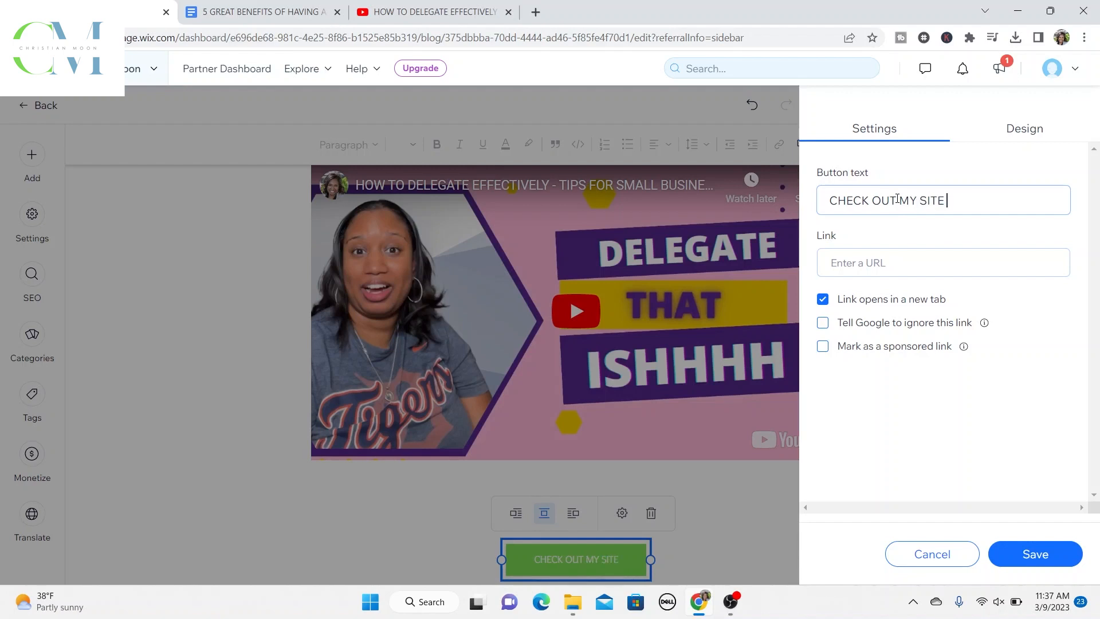
Step: Try the YouTube video's page address as the button's link, and clear the link field
{"action": "left_click", "coordinate": [864, 259]}
{"action": "type", "text": "www."}
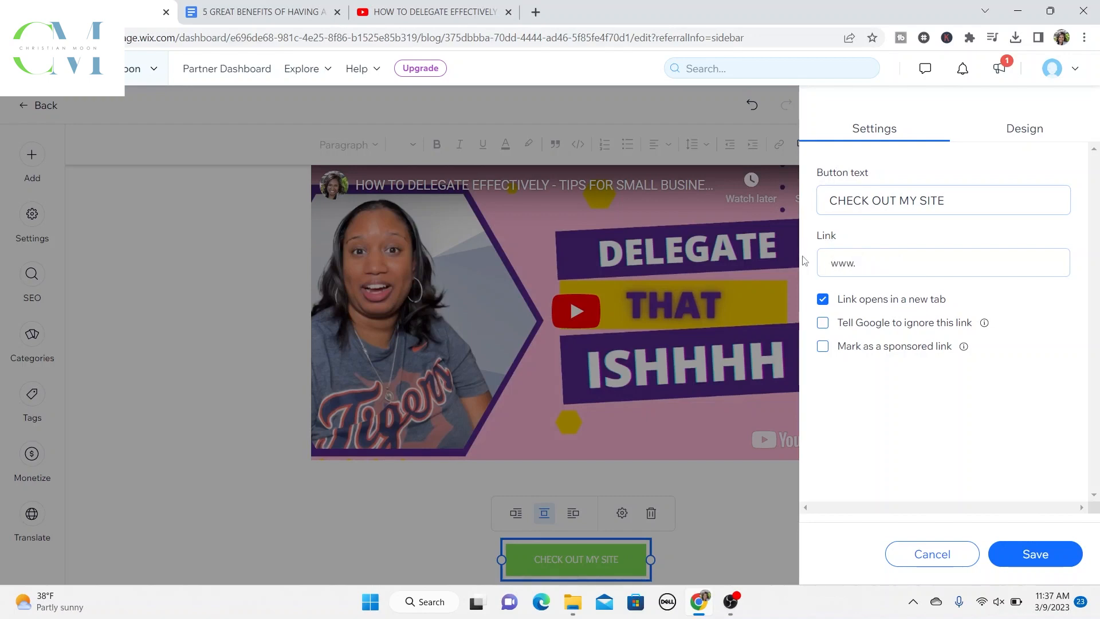
{"action": "left_click", "coordinate": [432, 11]}
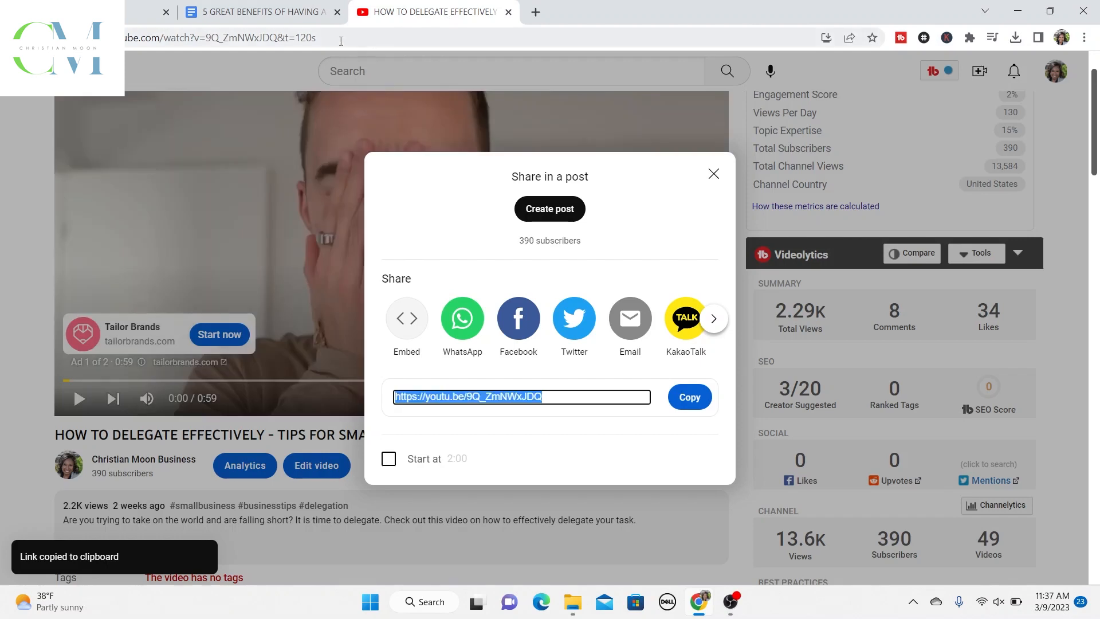
{"action": "key", "text": "ctrl+l"}
{"action": "key", "text": "ctrl+c"}
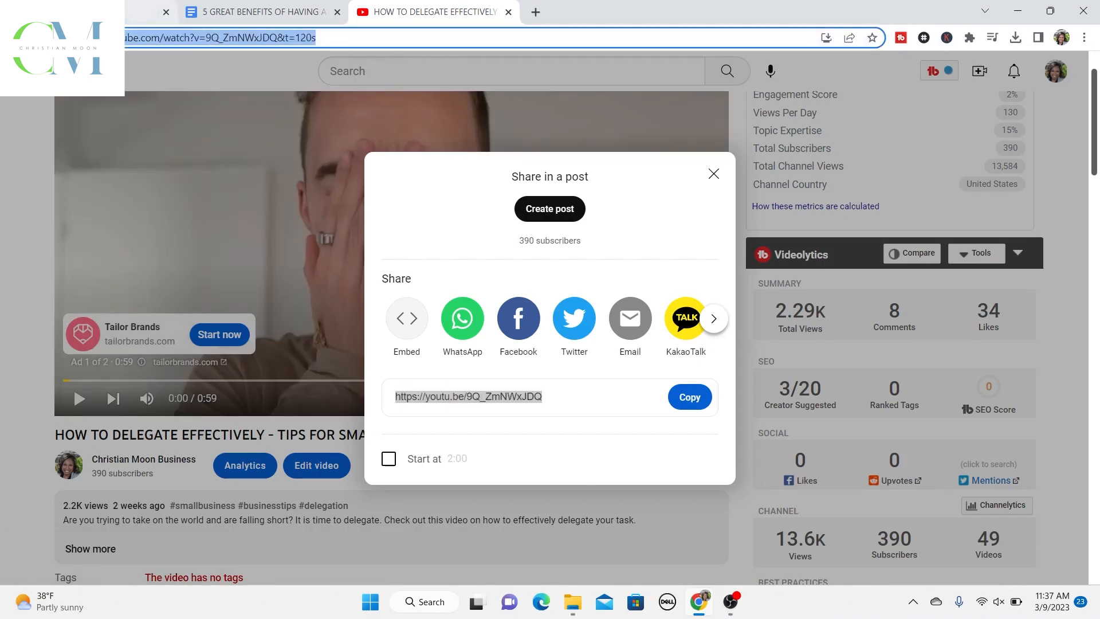
{"action": "left_click", "coordinate": [147, 7]}
{"action": "left_click_drag", "start_coordinate": [912, 268], "coordinate": [778, 280]}
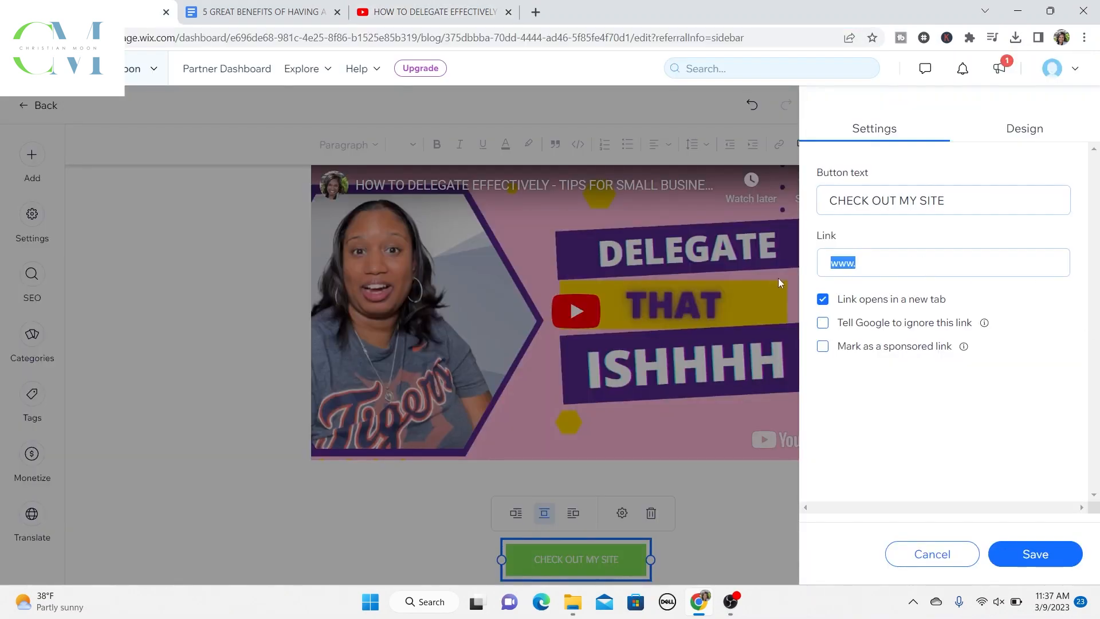
{"action": "key", "text": "BackSpace"}
{"action": "key", "text": "ctrl+v"}
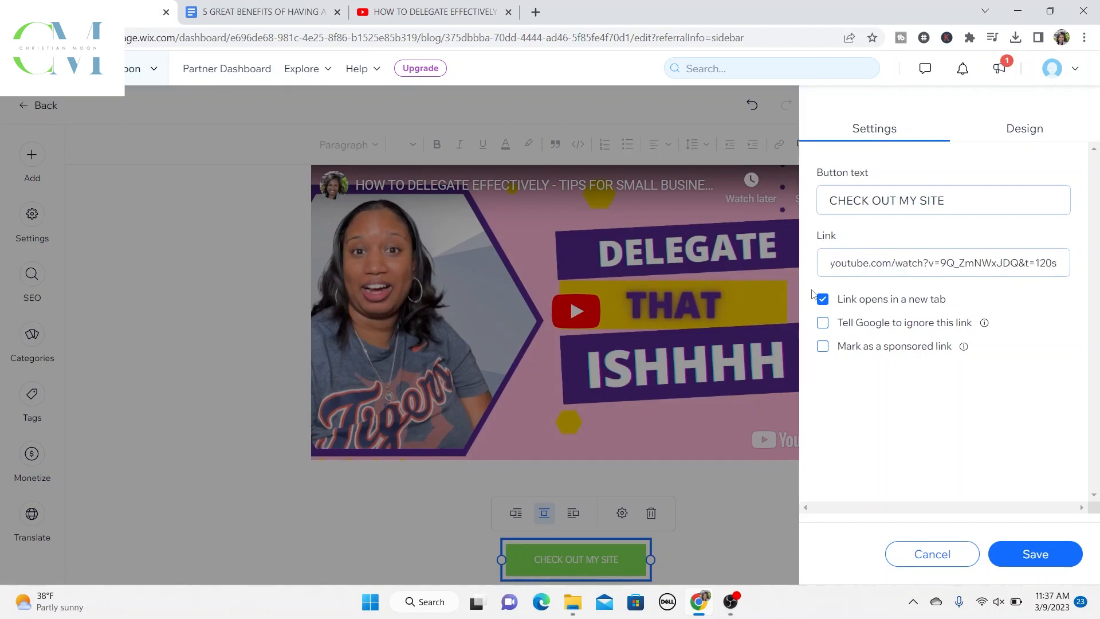
{"action": "left_click_drag", "start_coordinate": [1060, 270], "coordinate": [806, 278]}
{"action": "key", "text": "BackSpace"}
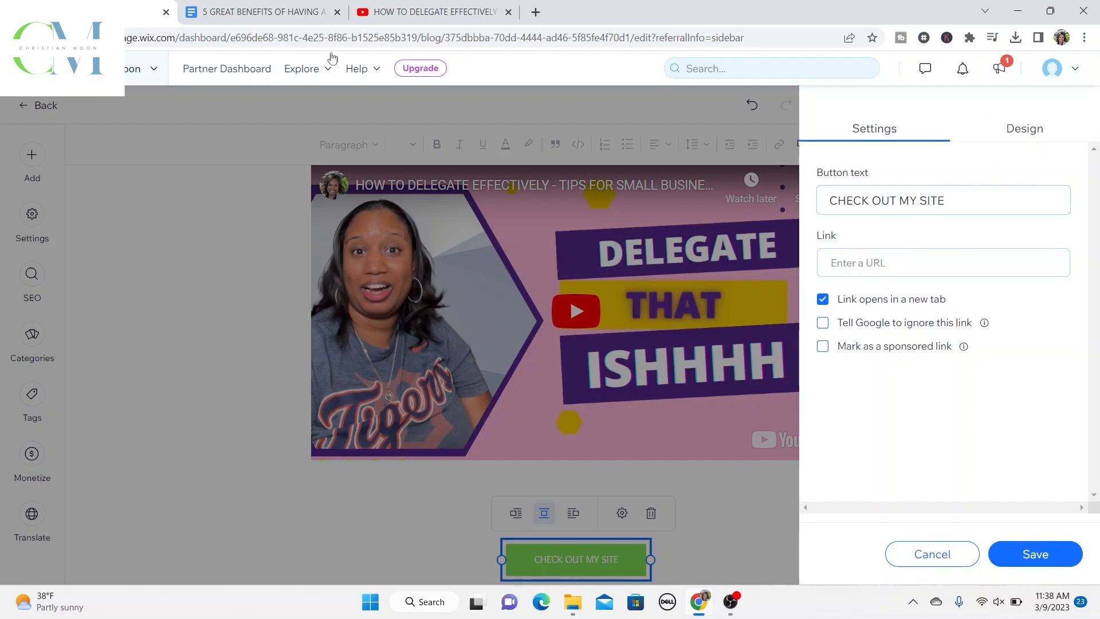
{"action": "left_click", "coordinate": [536, 12]}
{"action": "type", "text": "www."}
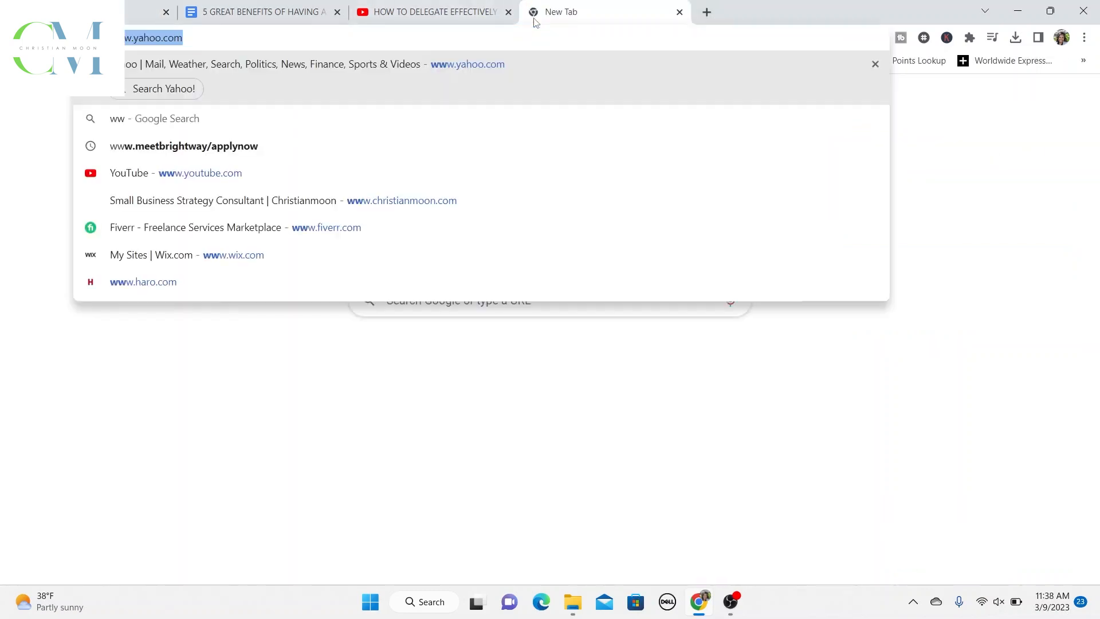
{"action": "type", "text": "christian"}
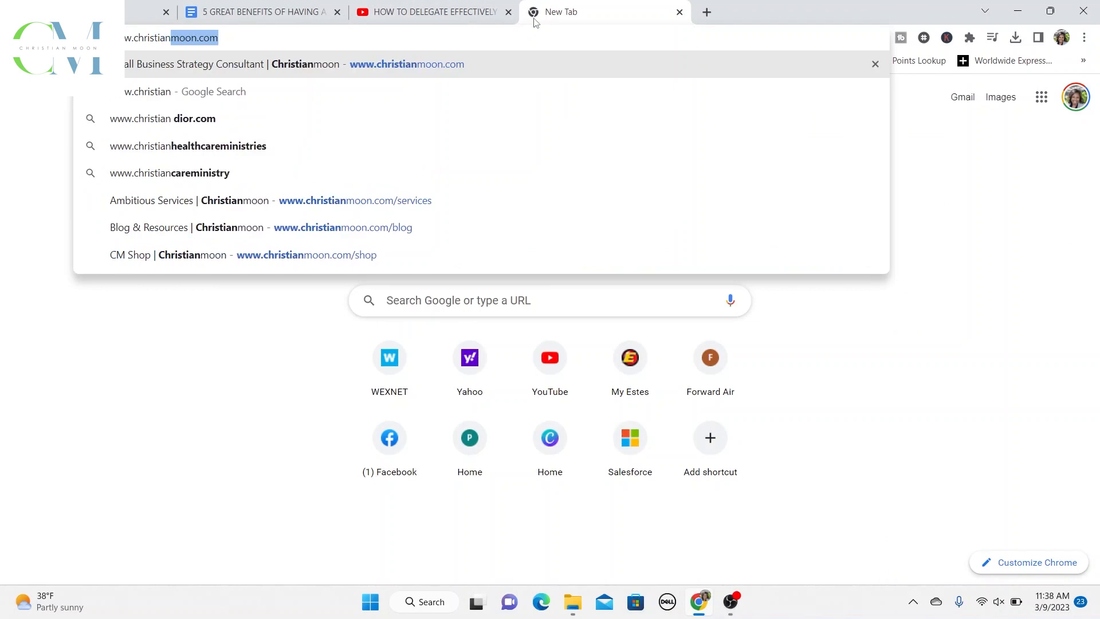
{"action": "key", "text": "Return"}
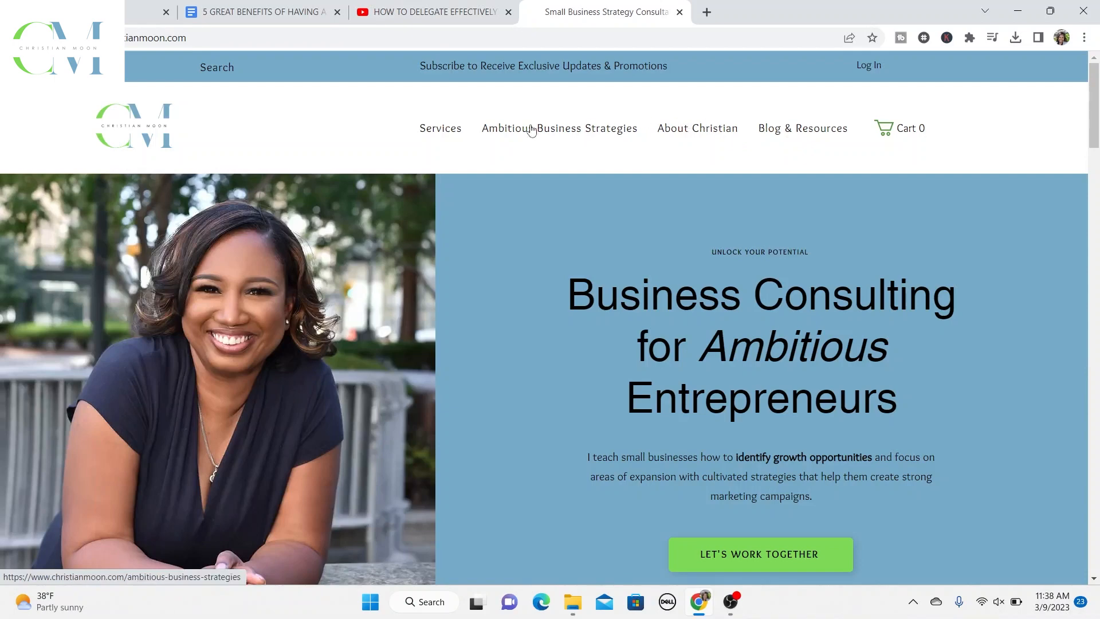
{"action": "left_click", "coordinate": [451, 133]}
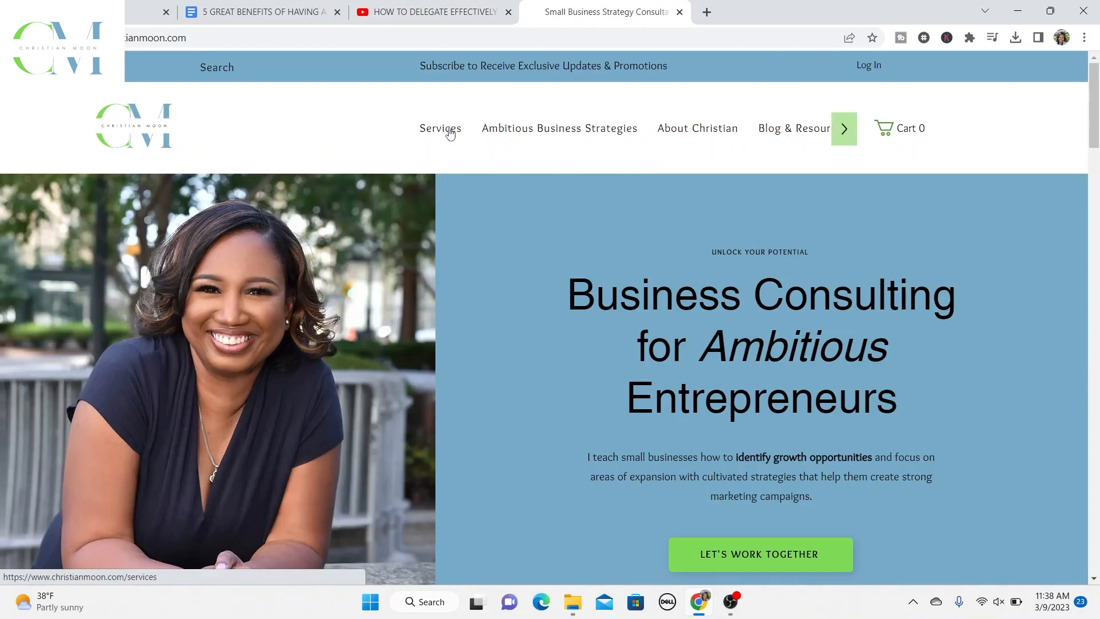
{"action": "left_click", "coordinate": [691, 131]}
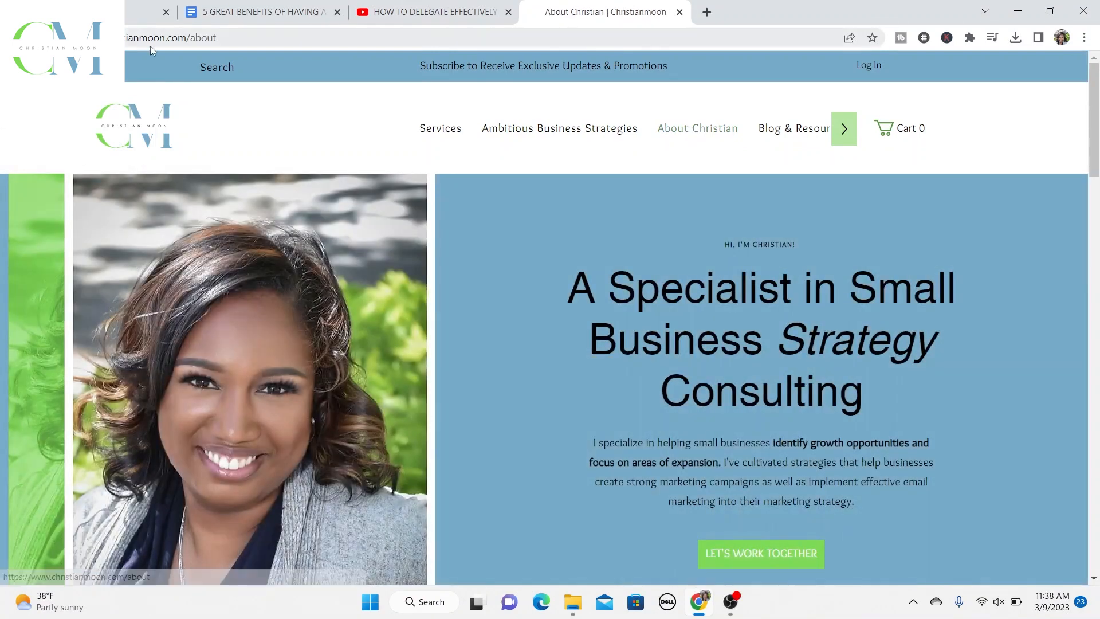
{"action": "left_click", "coordinate": [240, 38]}
{"action": "key", "text": "ctrl+c"}
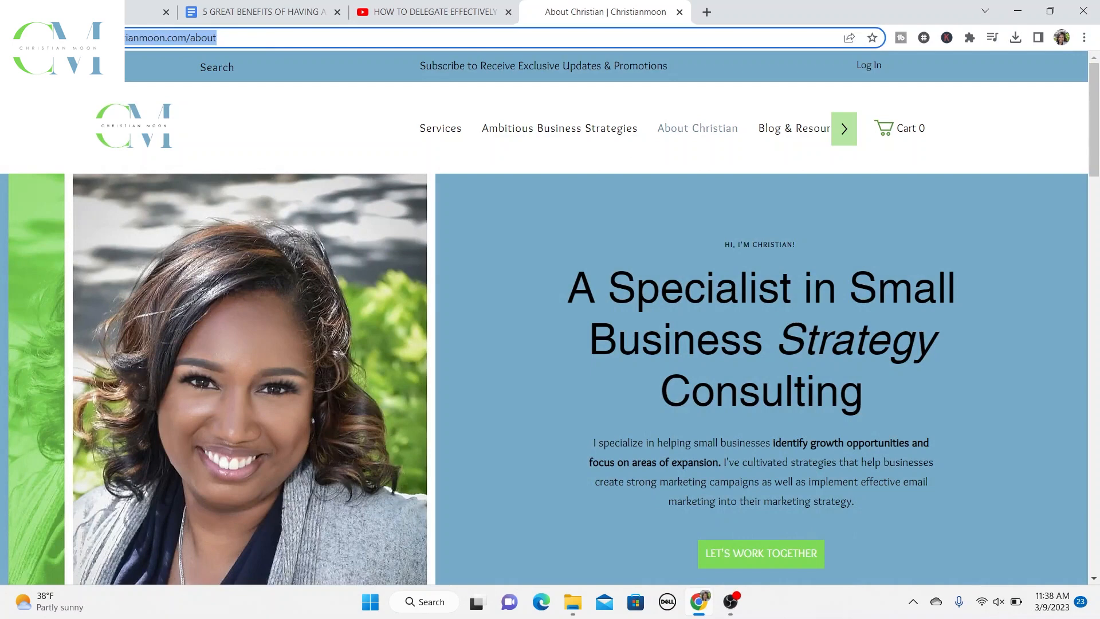
{"action": "left_click", "coordinate": [103, 12]}
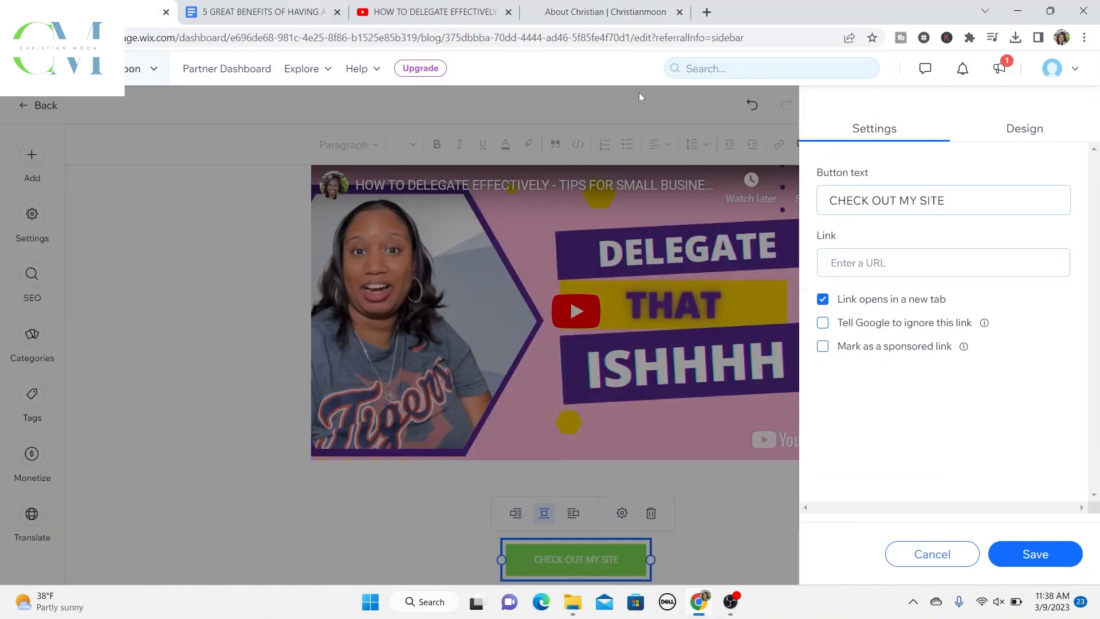
{"action": "left_click", "coordinate": [921, 263]}
{"action": "key", "text": "ctrl+v"}
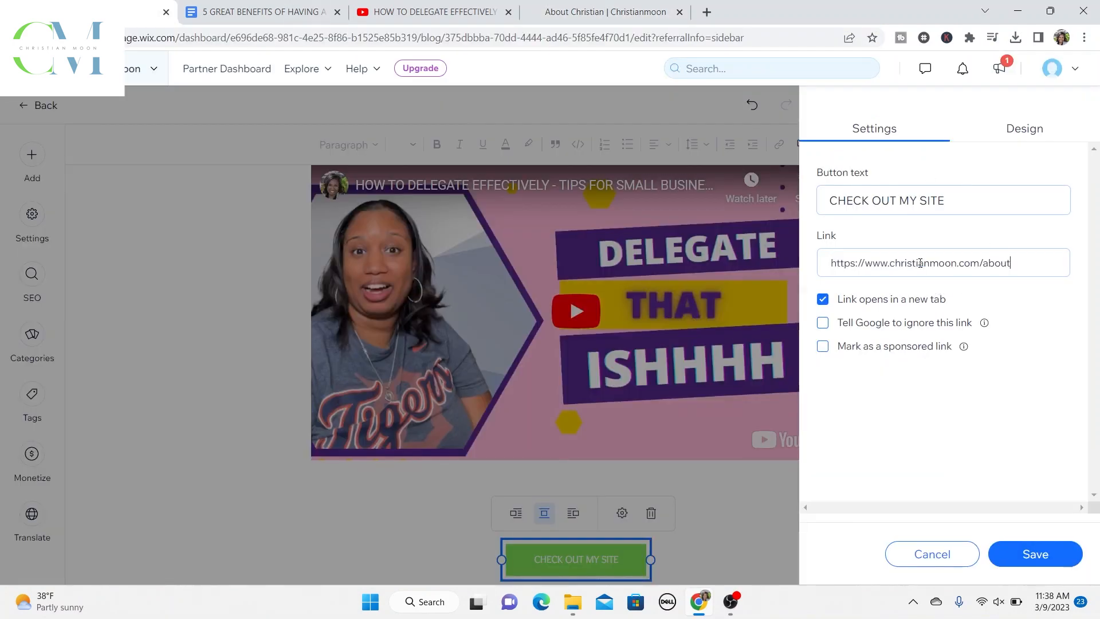
{"action": "left_click", "coordinate": [1045, 557]}
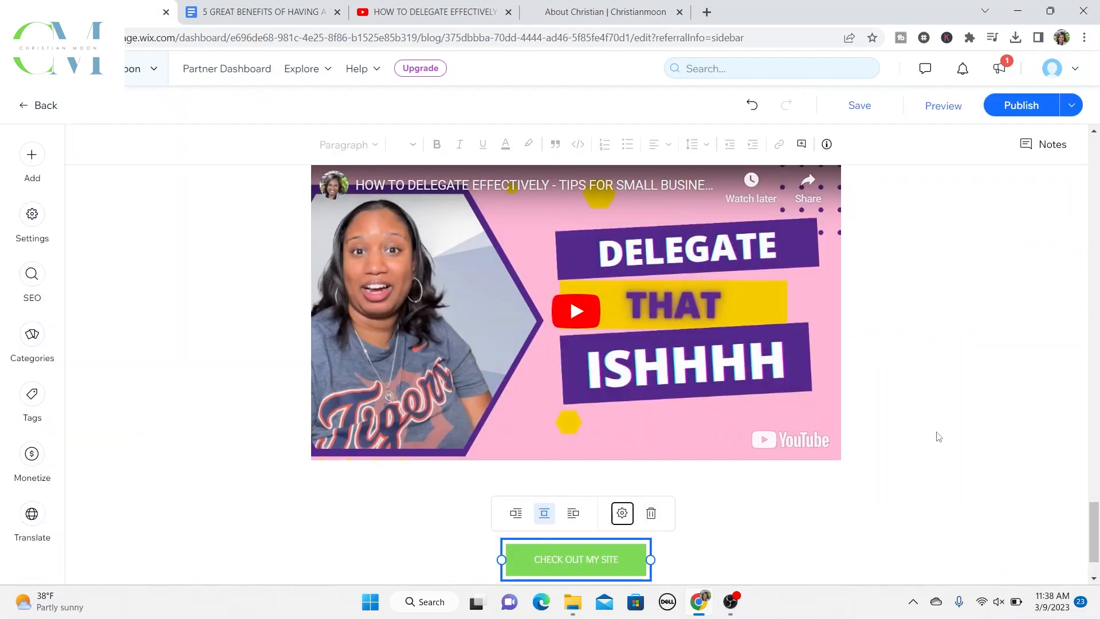
Step: Review the whole post from the new button up to the title, checking its images, benefit paragraphs and introduction
{"action": "scroll", "coordinate": [939, 437], "scroll_direction": "down", "scroll_amount": 1}
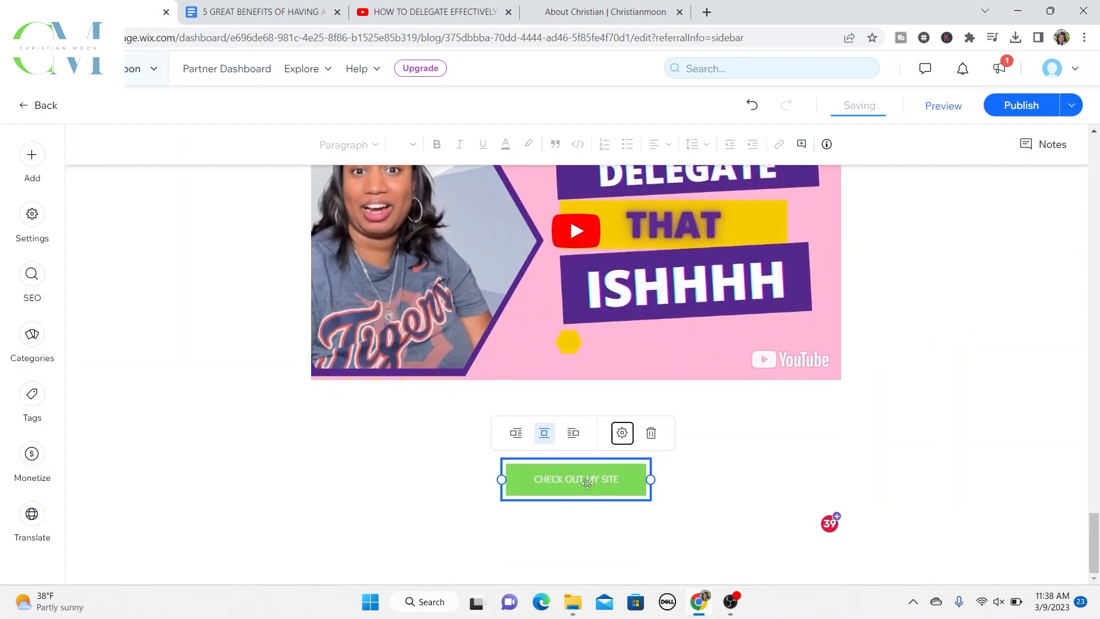
{"action": "mouse_move", "coordinate": [862, 108]}
{"action": "scroll", "coordinate": [588, 490], "scroll_direction": "up", "scroll_amount": 4}
{"action": "scroll", "coordinate": [588, 490], "scroll_direction": "up", "scroll_amount": 10}
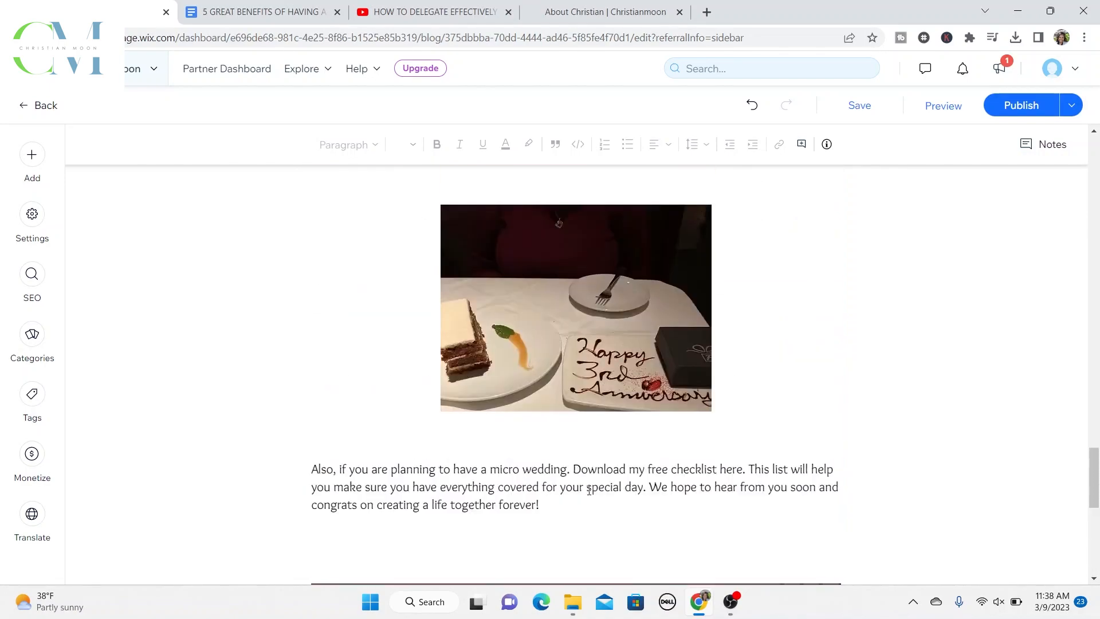
{"action": "scroll", "coordinate": [584, 492], "scroll_direction": "up", "scroll_amount": 11}
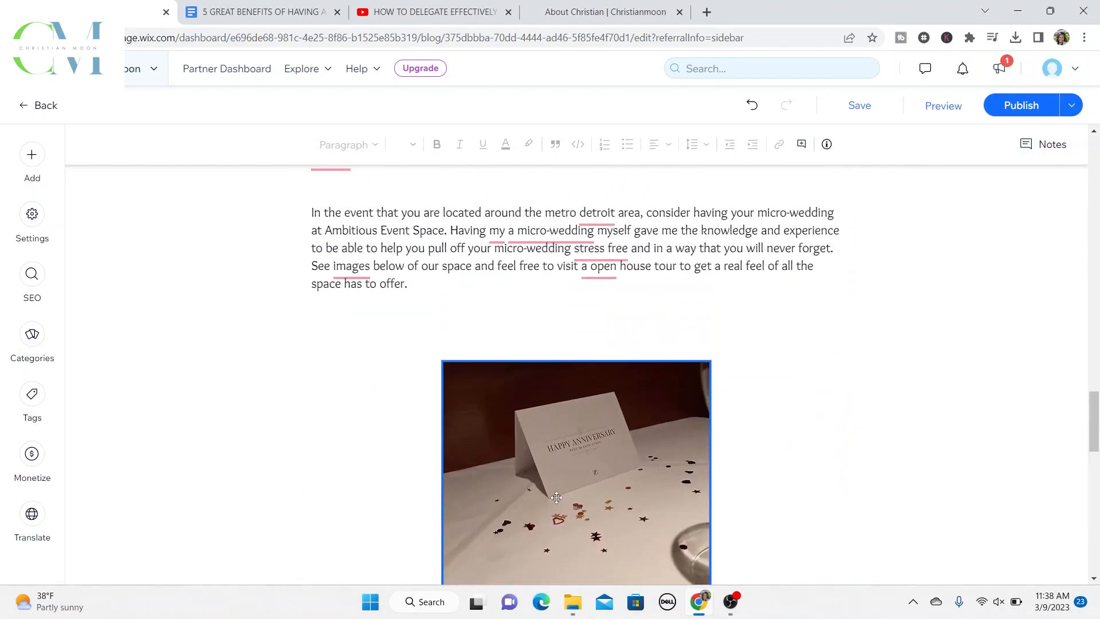
{"action": "scroll", "coordinate": [558, 498], "scroll_direction": "up", "scroll_amount": 3}
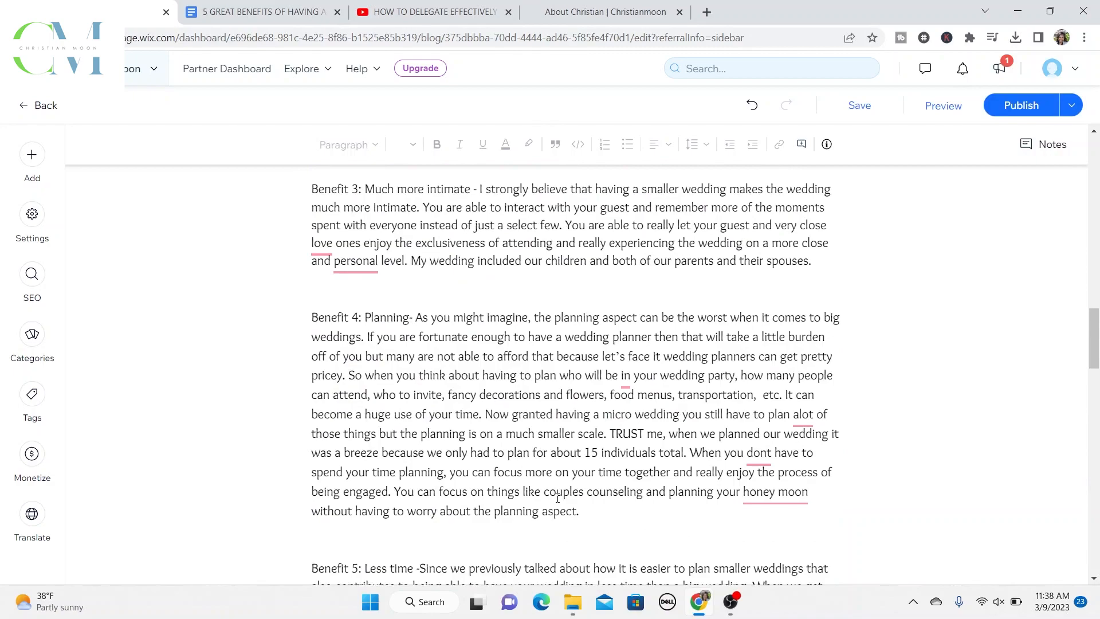
{"action": "scroll", "coordinate": [558, 498], "scroll_direction": "up", "scroll_amount": 15}
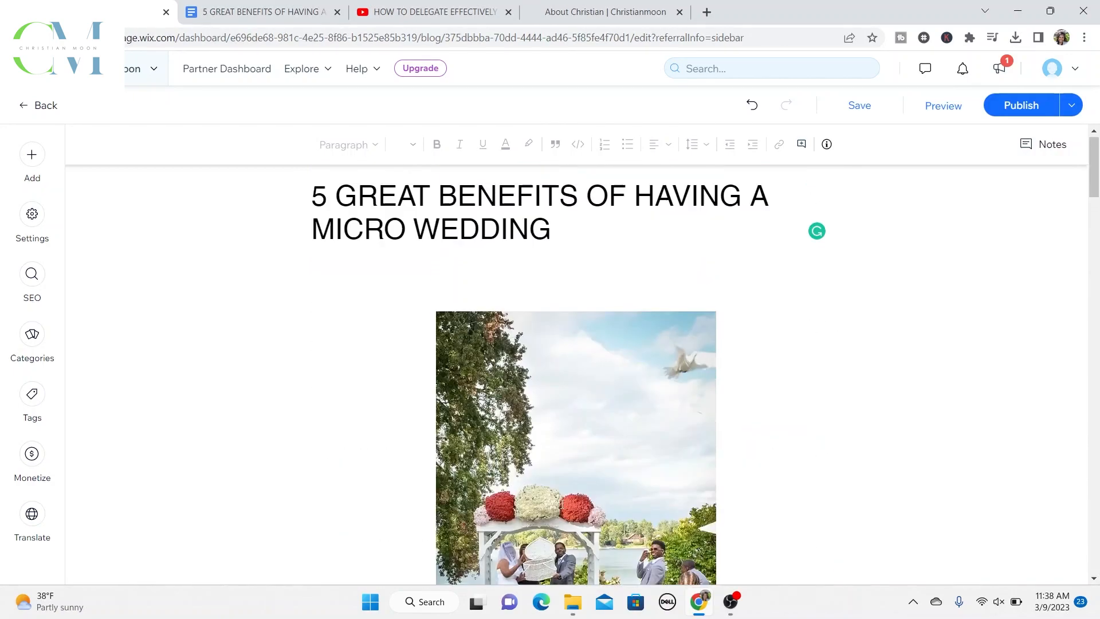
{"action": "scroll", "coordinate": [561, 504], "scroll_direction": "down", "scroll_amount": 6}
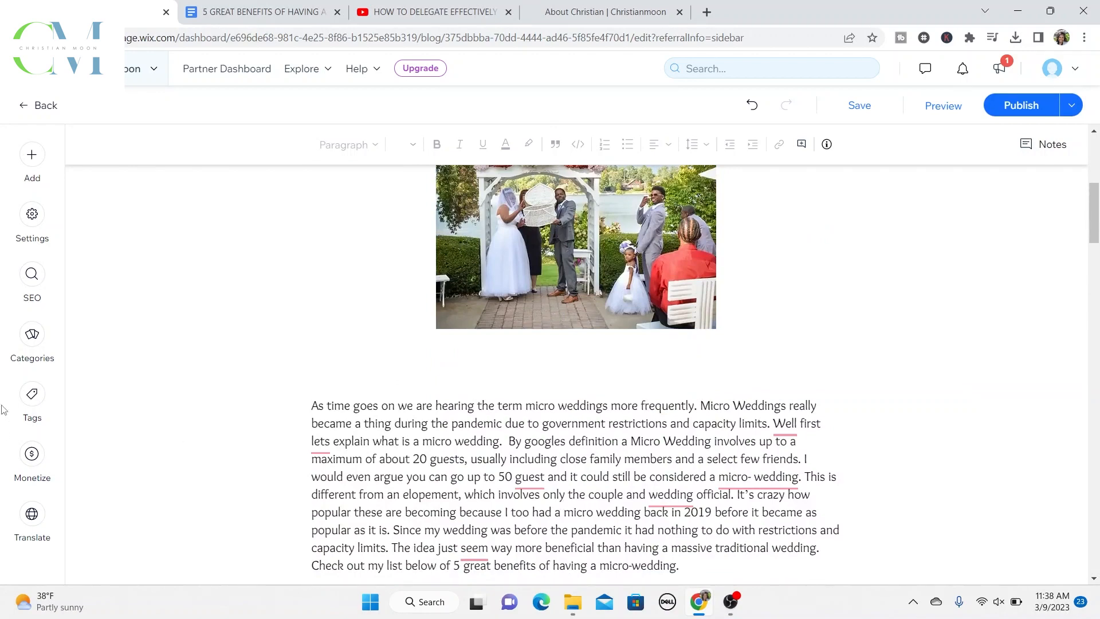
Step: Examine the general post settings, including the cover image, publish date and available writers
{"action": "left_click", "coordinate": [33, 216]}
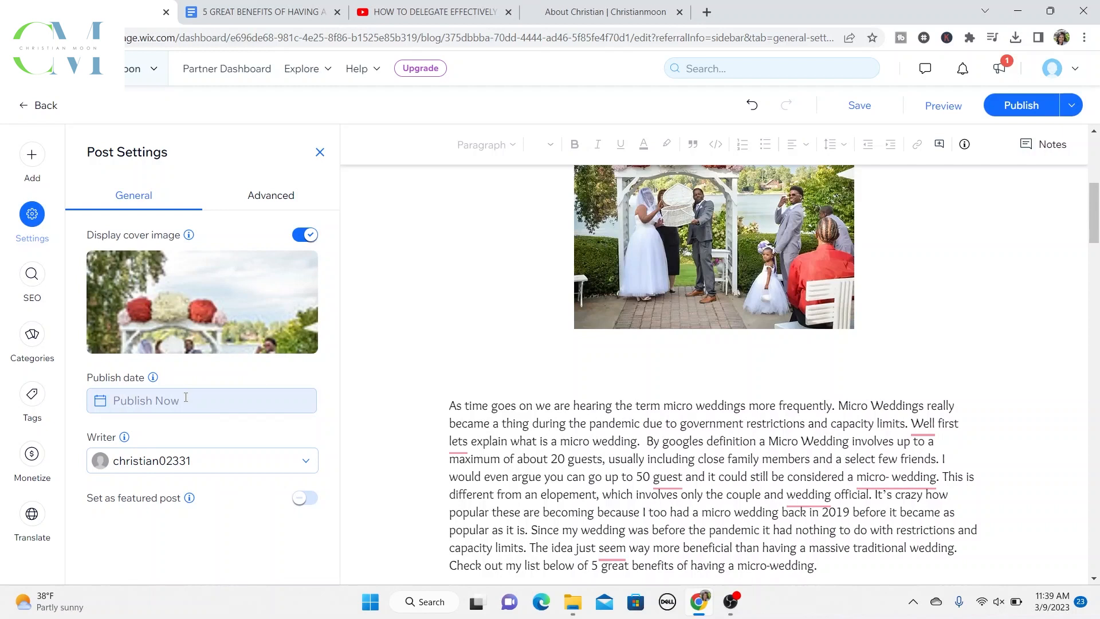
{"action": "left_click", "coordinate": [258, 461]}
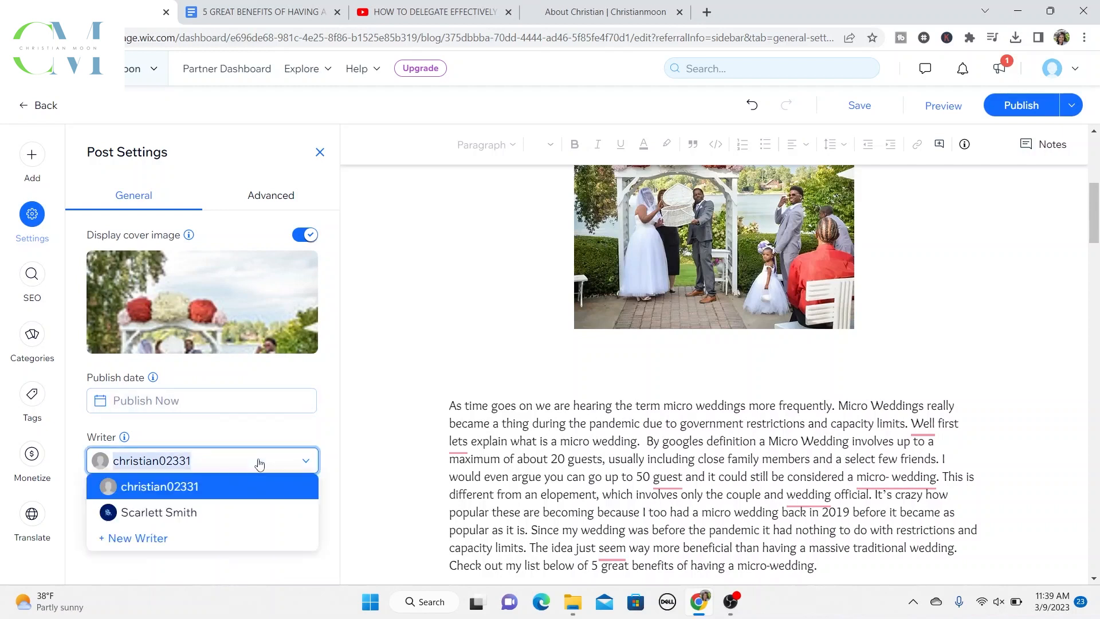
{"action": "left_click", "coordinate": [260, 463]}
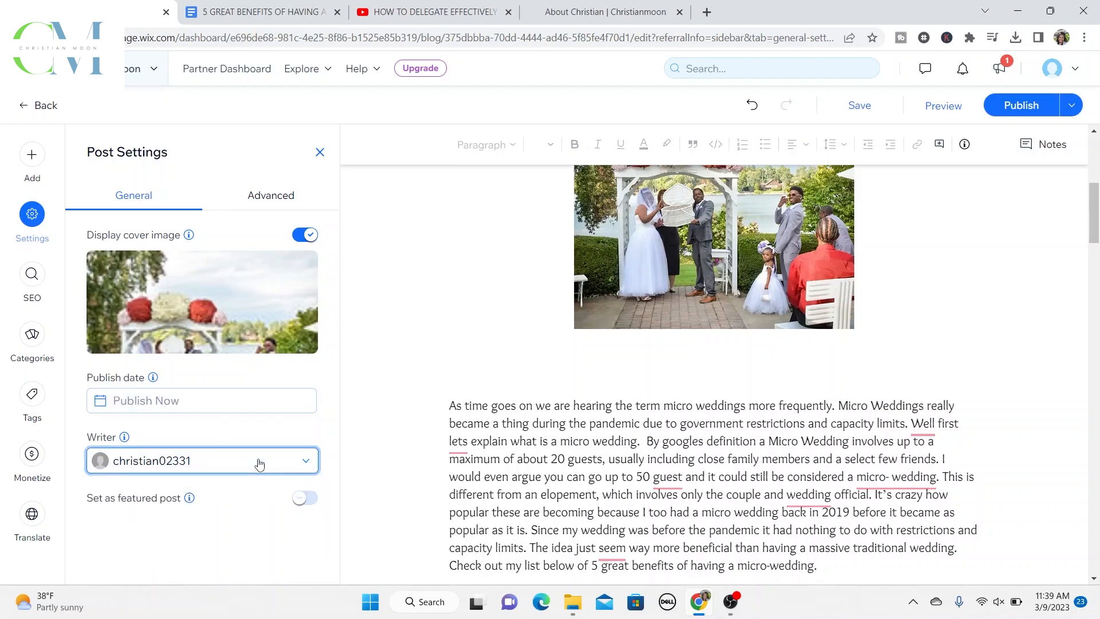
{"action": "left_click", "coordinate": [306, 465]}
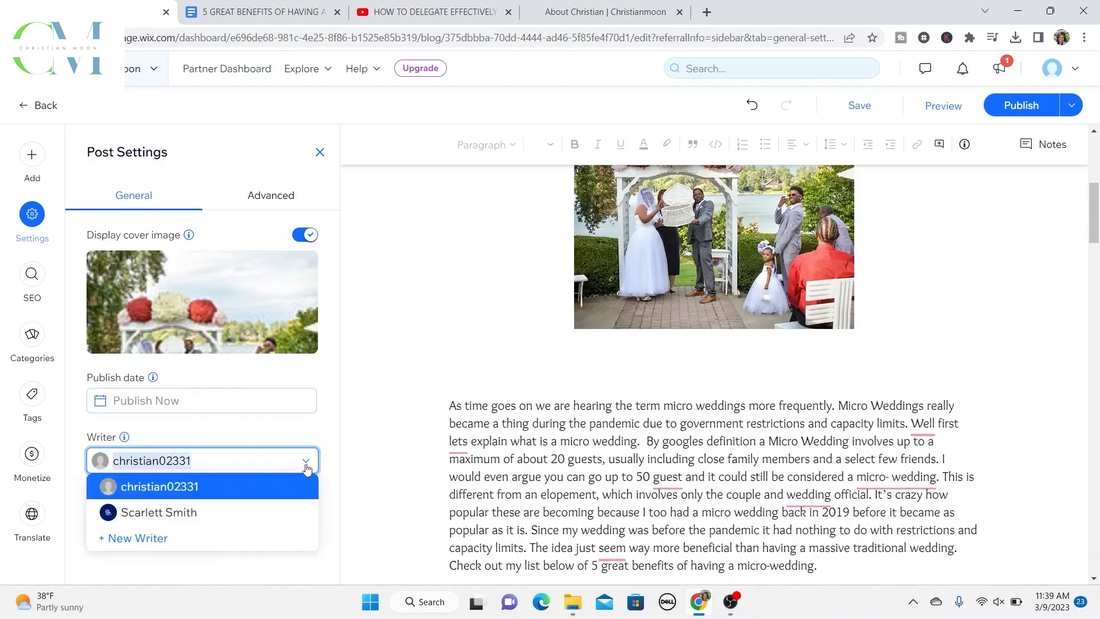
{"action": "left_click", "coordinate": [307, 466]}
{"action": "left_click", "coordinate": [240, 468]}
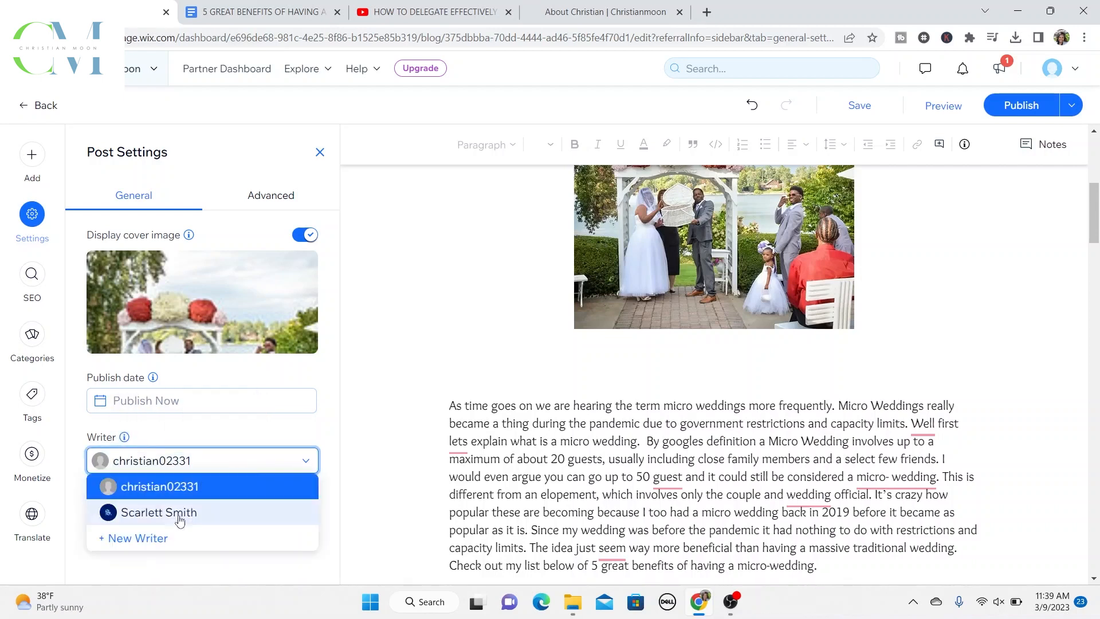
{"action": "left_click", "coordinate": [216, 466]}
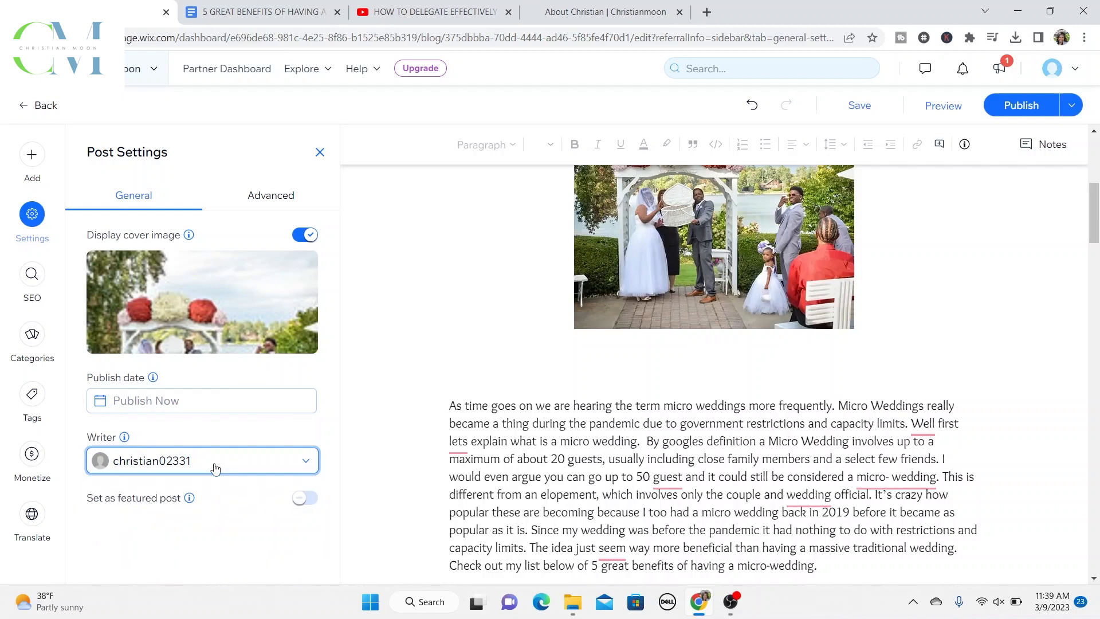
Step: Examine the advanced post settings and the posts that can be chosen as related posts, without selecting any
{"action": "left_click", "coordinate": [272, 195]}
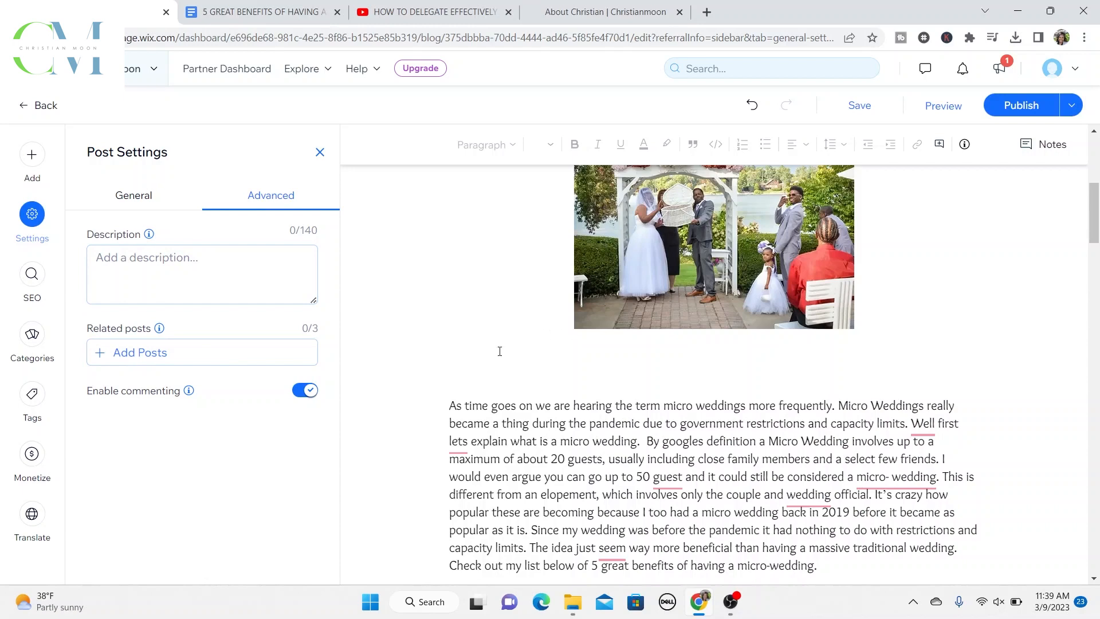
{"action": "left_click", "coordinate": [100, 353]}
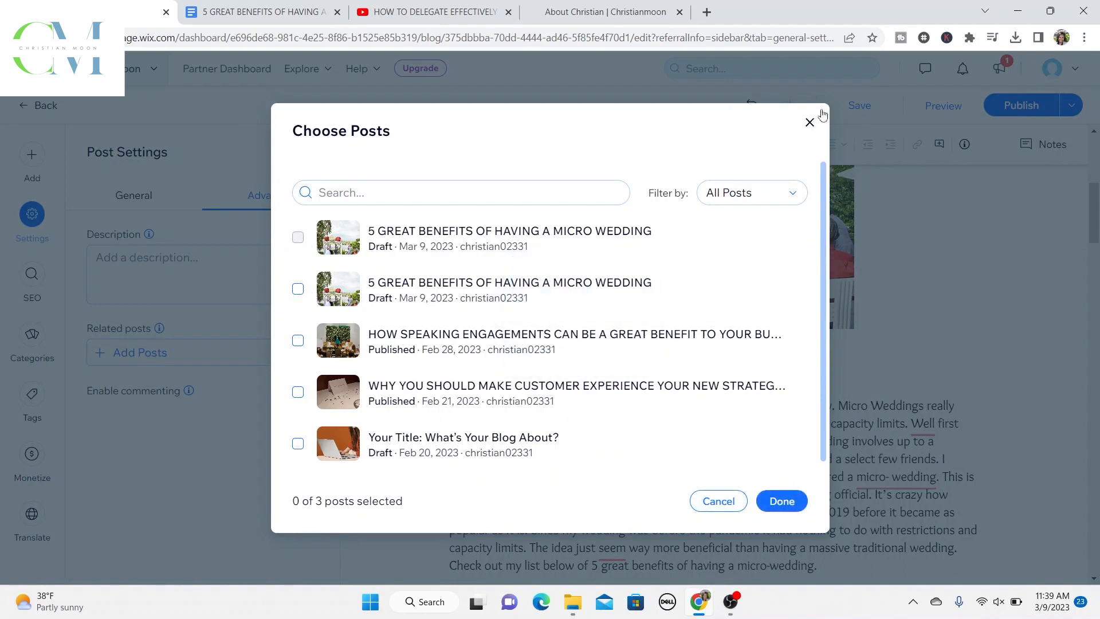
{"action": "left_click", "coordinate": [113, 351]}
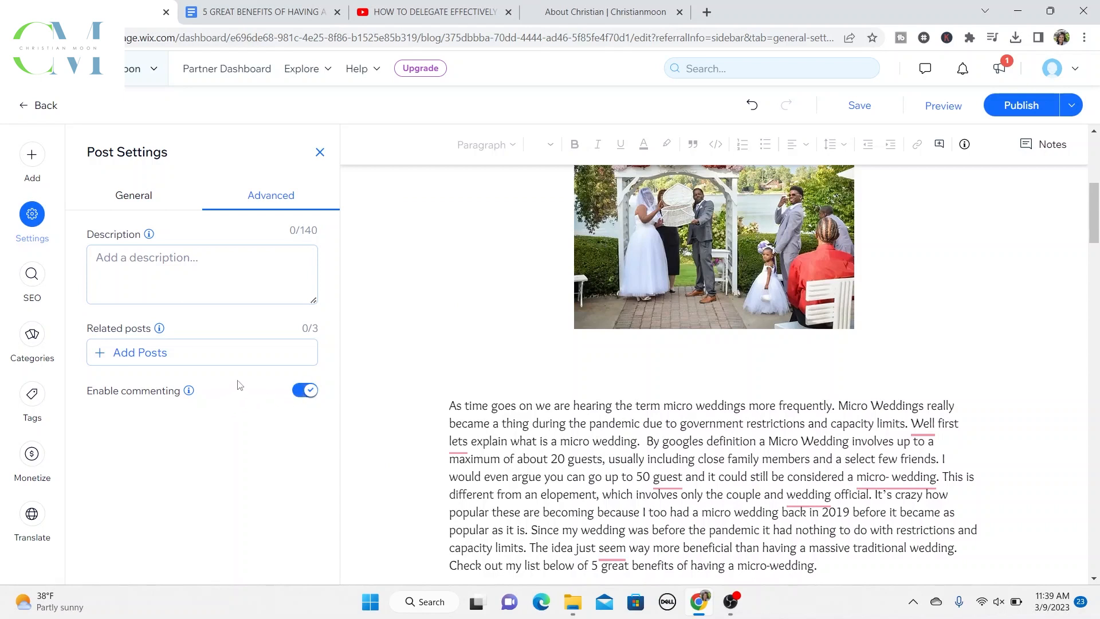
Step: Examine the post's SEO, category, tag, subscription plan and translation options without changing any, and close the settings
{"action": "left_click", "coordinate": [32, 278]}
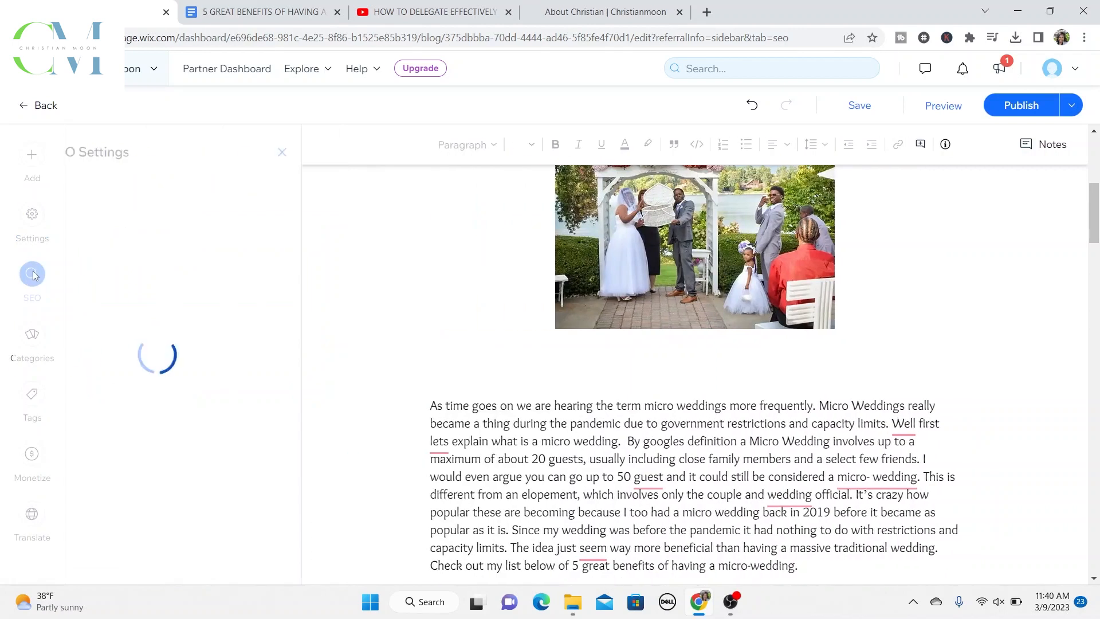
{"action": "left_click", "coordinate": [33, 340]}
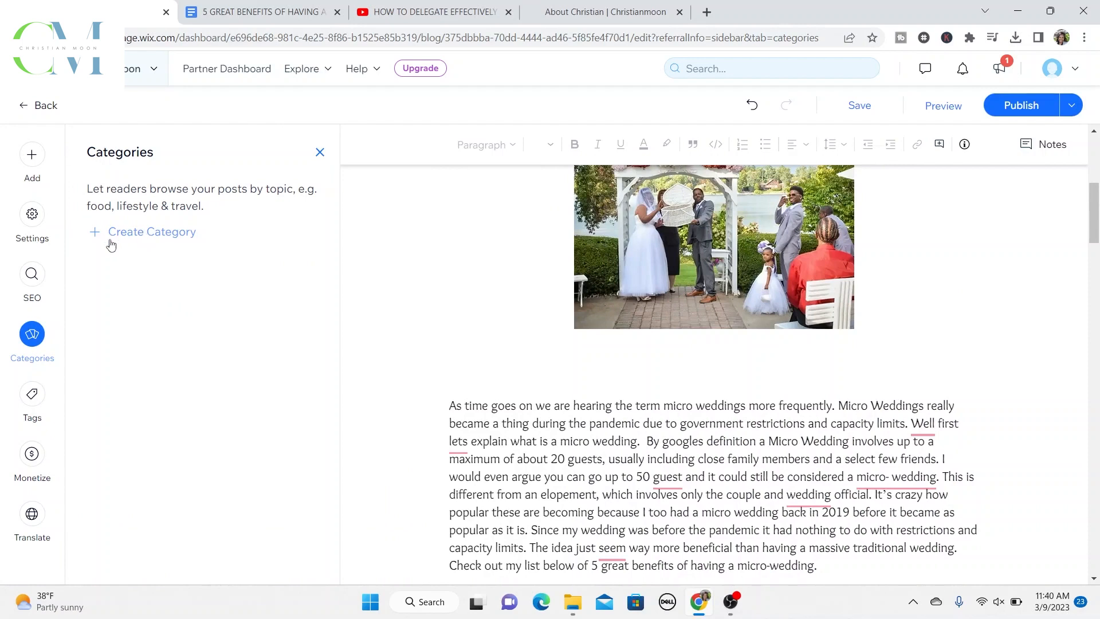
{"action": "left_click", "coordinate": [31, 399]}
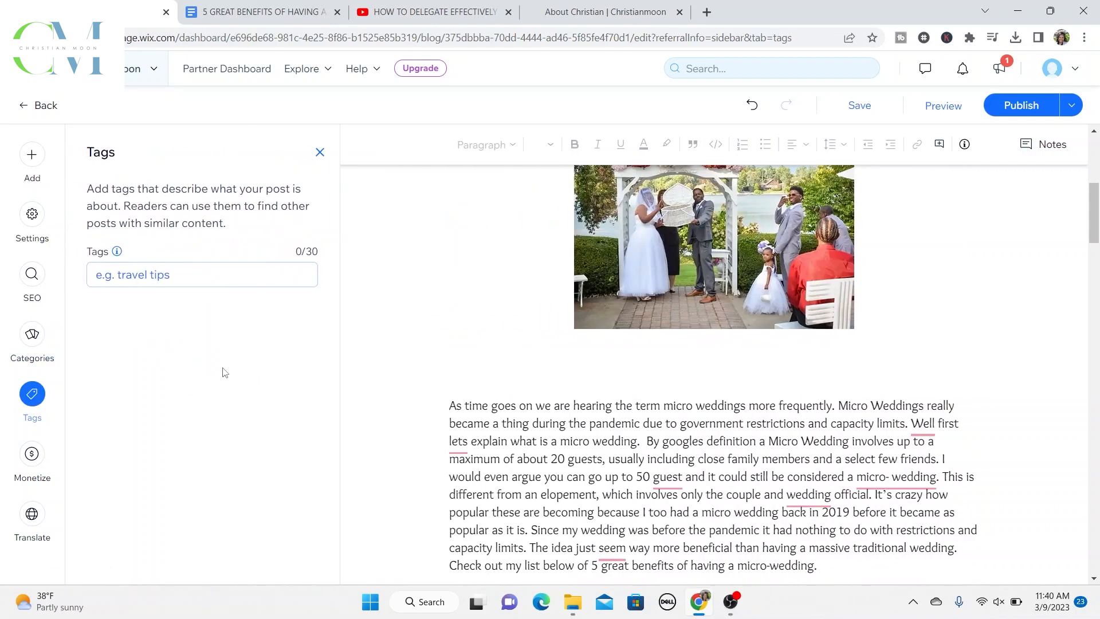
{"action": "left_click", "coordinate": [38, 462]}
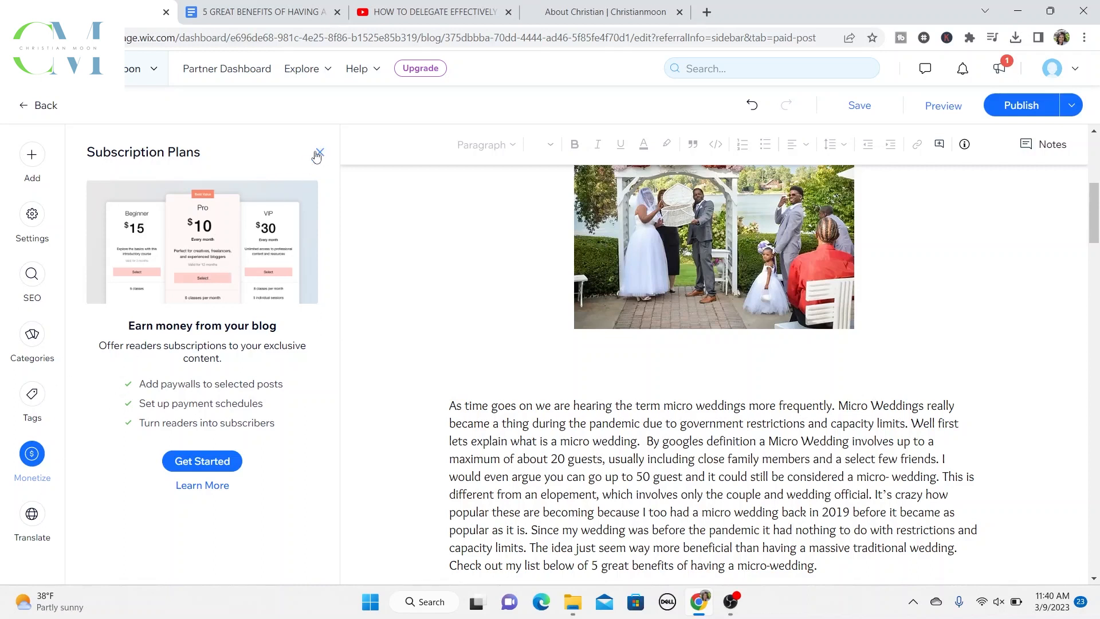
{"action": "left_click", "coordinate": [319, 153]}
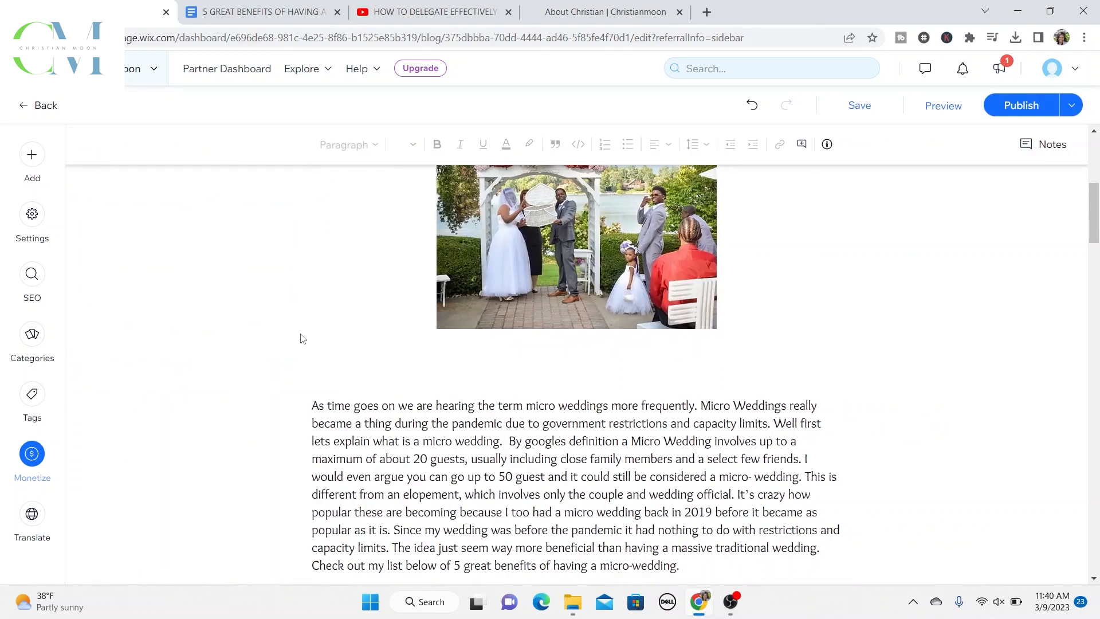
{"action": "scroll", "coordinate": [303, 339], "scroll_direction": "down", "scroll_amount": 5}
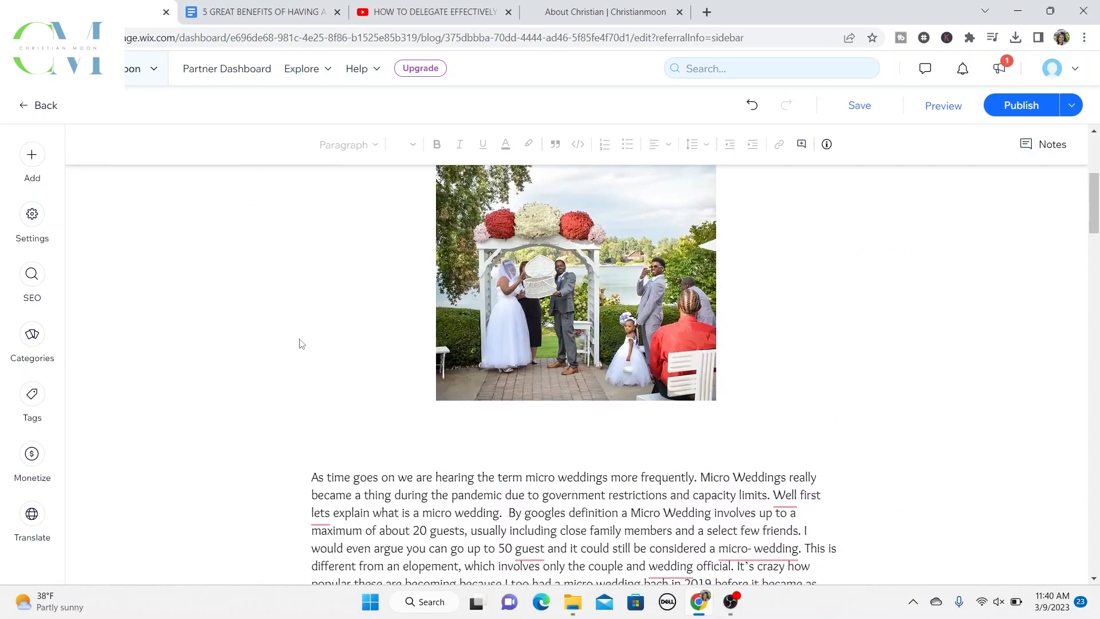
{"action": "left_click", "coordinate": [33, 518]}
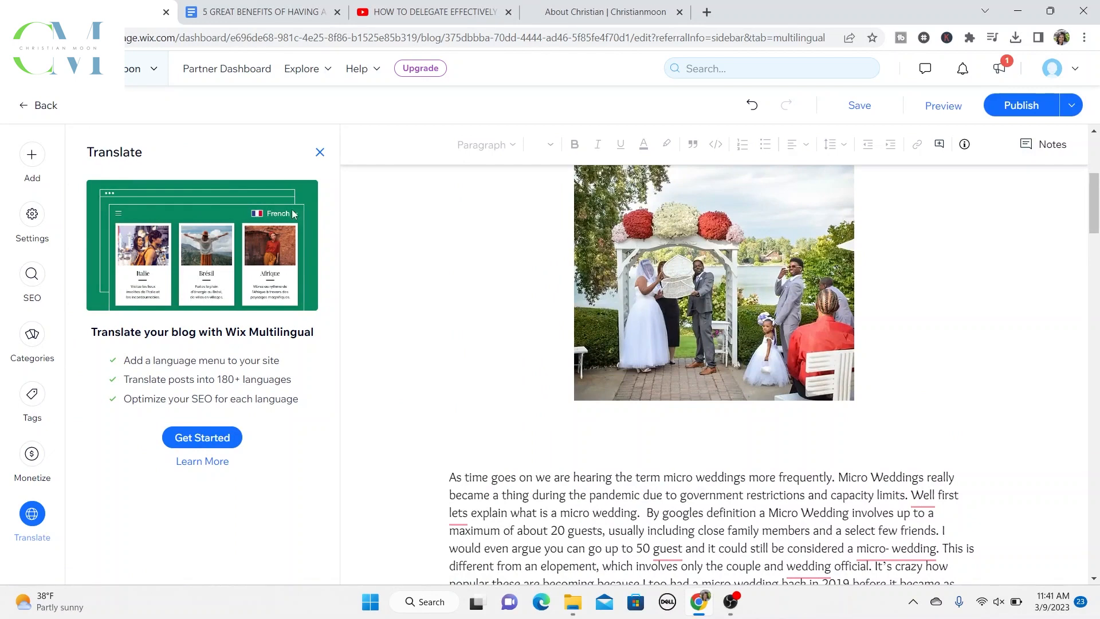
{"action": "left_click", "coordinate": [320, 152]}
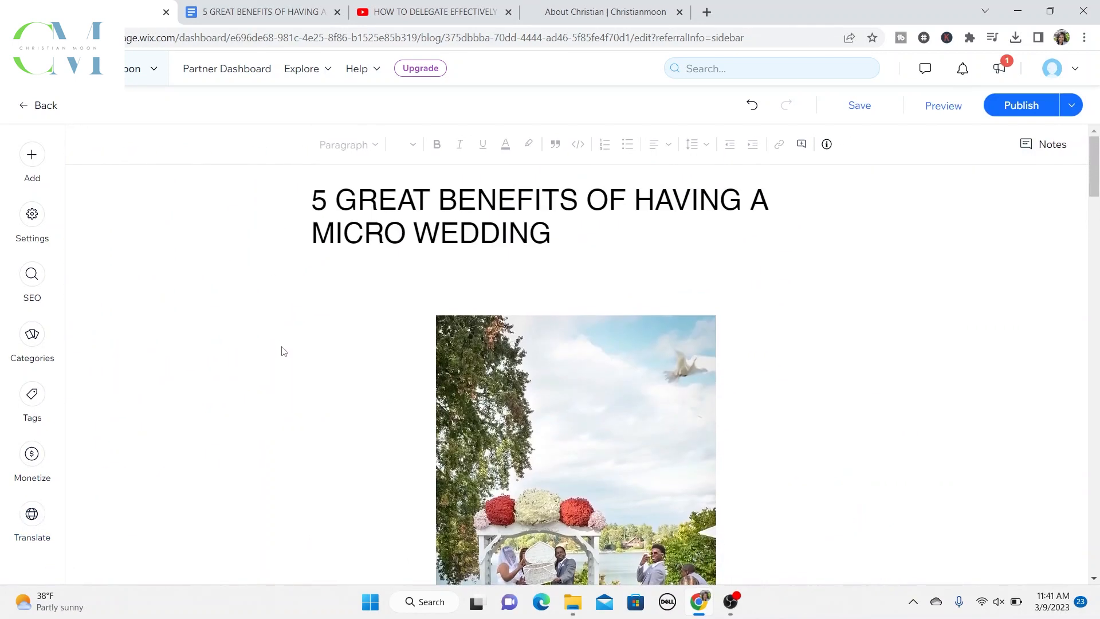
Step: Look over the post's introduction and its first two benefit paragraphs, and return to the title
{"action": "scroll", "coordinate": [281, 350], "scroll_direction": "down", "scroll_amount": 10}
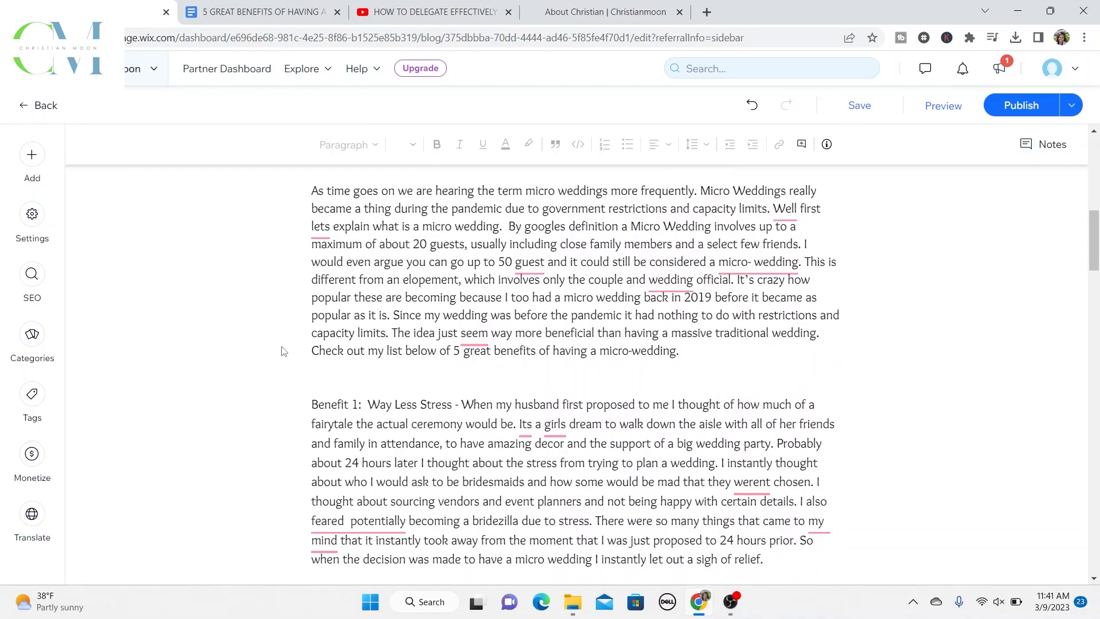
{"action": "scroll", "coordinate": [282, 351], "scroll_direction": "down", "scroll_amount": 4}
{"action": "scroll", "coordinate": [281, 352], "scroll_direction": "down", "scroll_amount": 4}
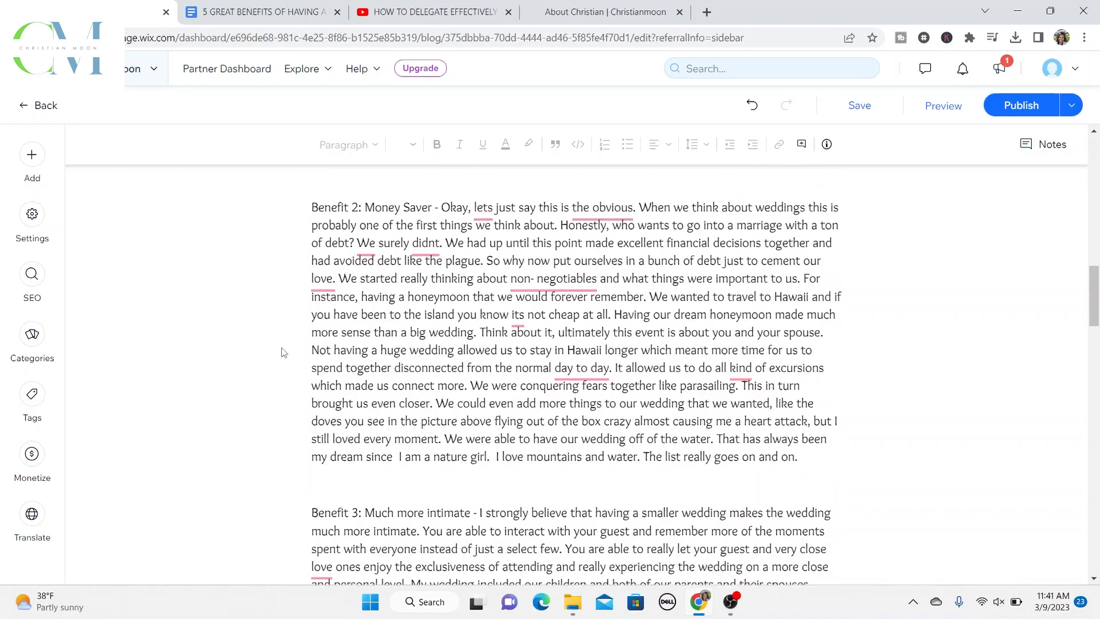
{"action": "scroll", "coordinate": [282, 352], "scroll_direction": "up", "scroll_amount": 7}
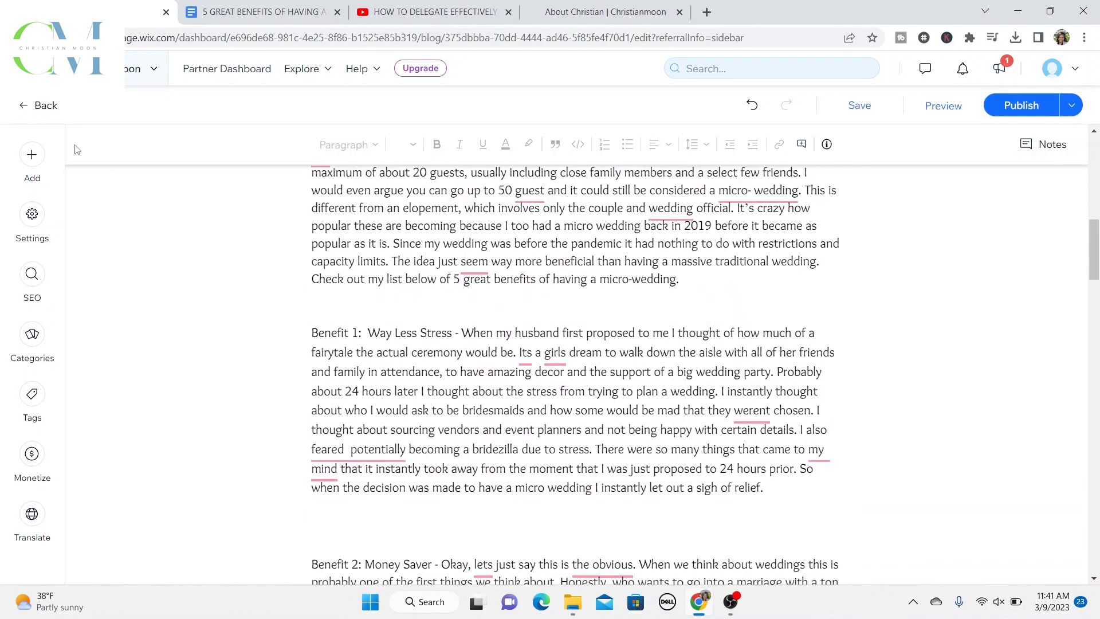
{"action": "scroll", "coordinate": [386, 399], "scroll_direction": "up", "scroll_amount": 4}
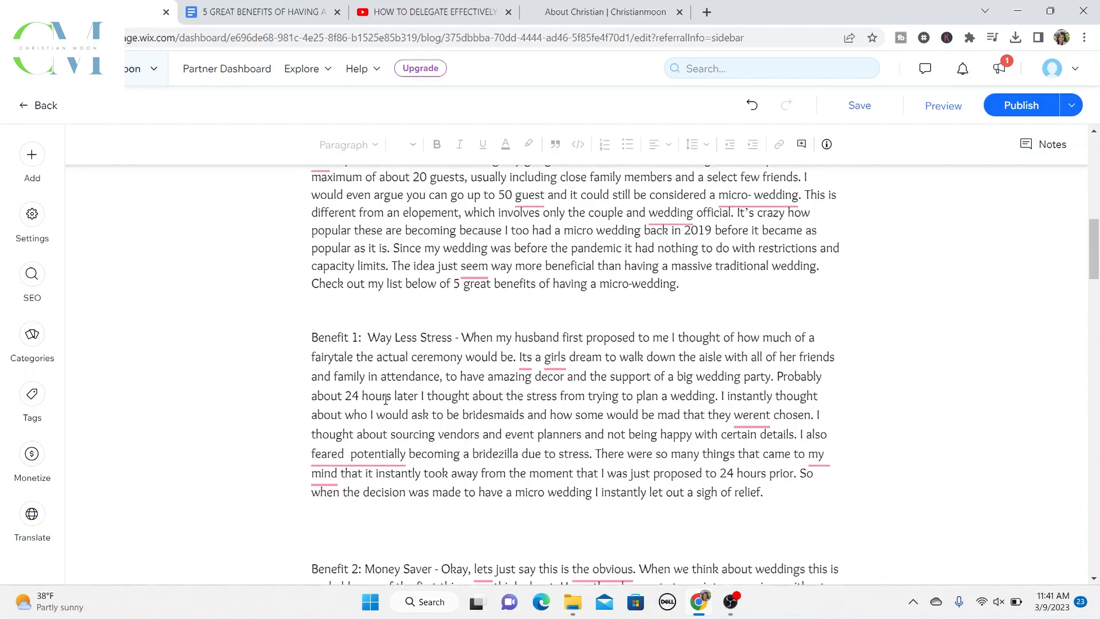
{"action": "scroll", "coordinate": [385, 399], "scroll_direction": "up", "scroll_amount": 8}
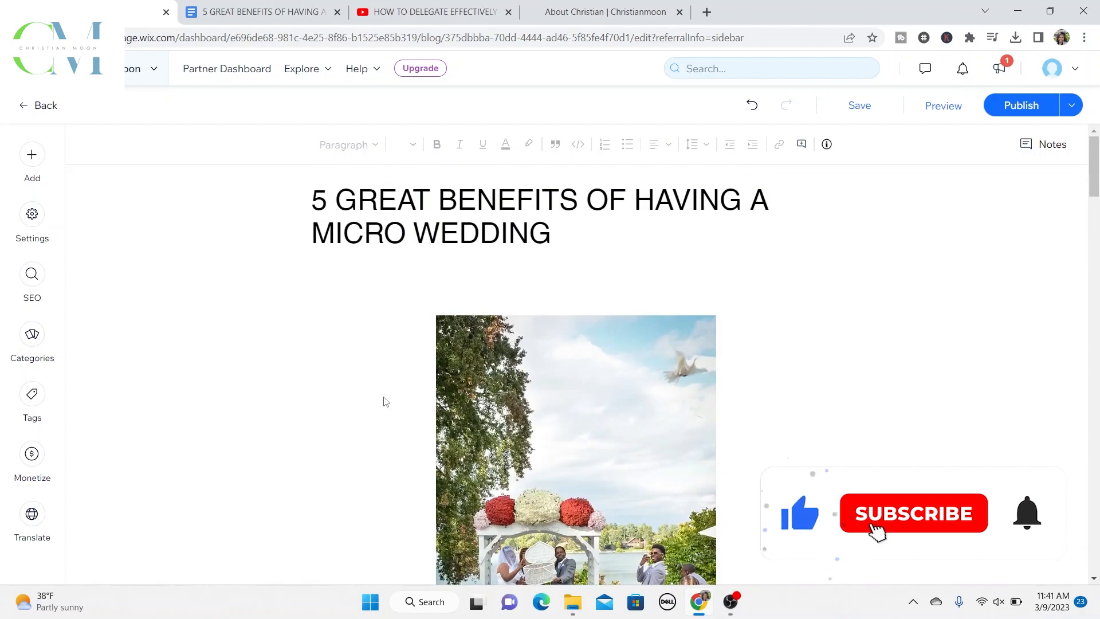
Step: Review the full post from the title image through the five benefits to the embedded video and button, and return to the closing paragraphs
{"action": "scroll", "coordinate": [386, 401], "scroll_direction": "down", "scroll_amount": 1}
{"action": "scroll", "coordinate": [385, 401], "scroll_direction": "down", "scroll_amount": 1}
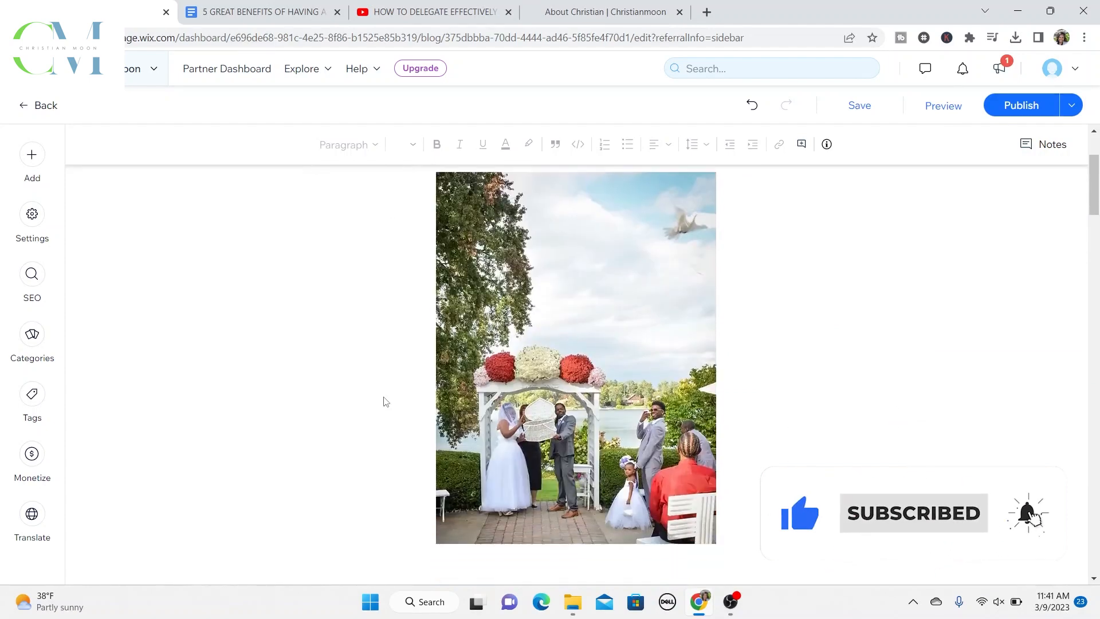
{"action": "scroll", "coordinate": [385, 401], "scroll_direction": "down", "scroll_amount": 3}
{"action": "scroll", "coordinate": [385, 401], "scroll_direction": "down", "scroll_amount": 2}
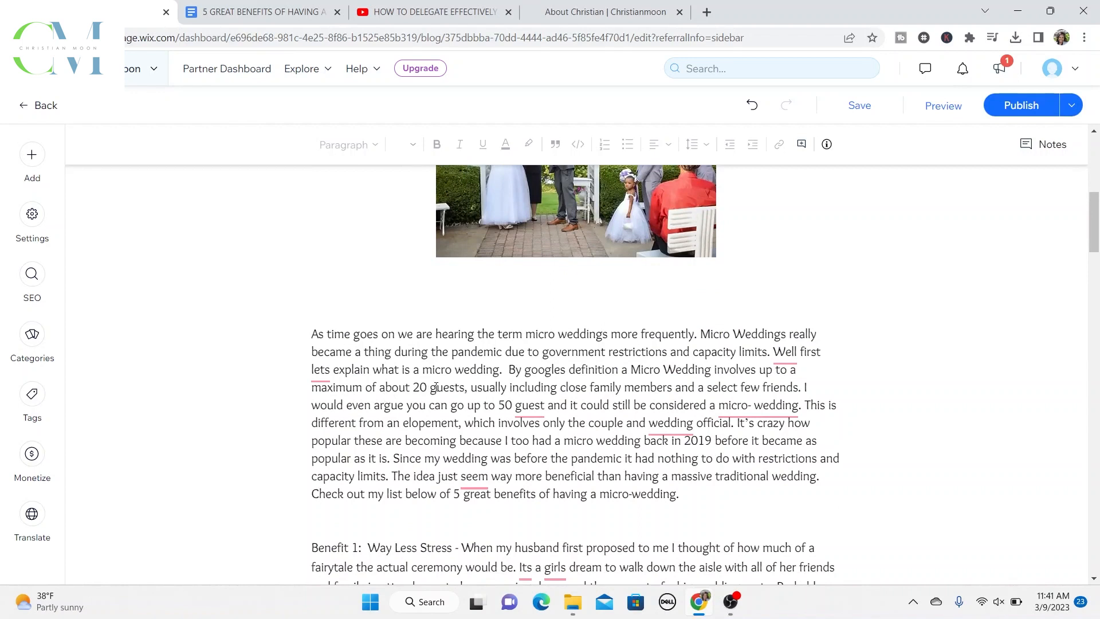
{"action": "scroll", "coordinate": [435, 387], "scroll_direction": "down", "scroll_amount": 5}
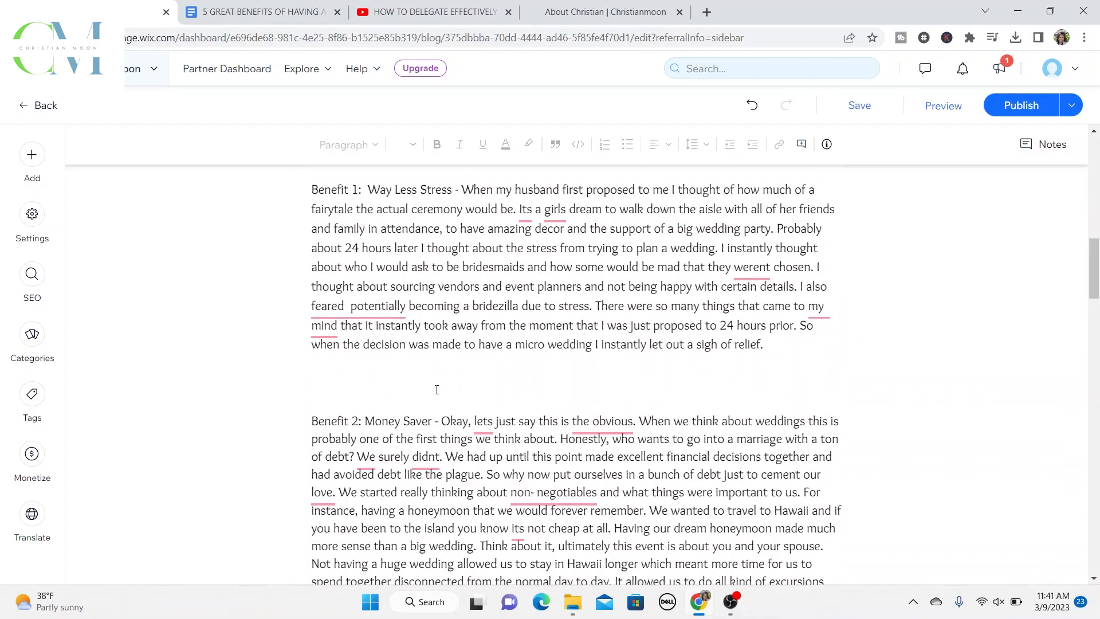
{"action": "scroll", "coordinate": [437, 390], "scroll_direction": "down", "scroll_amount": 15}
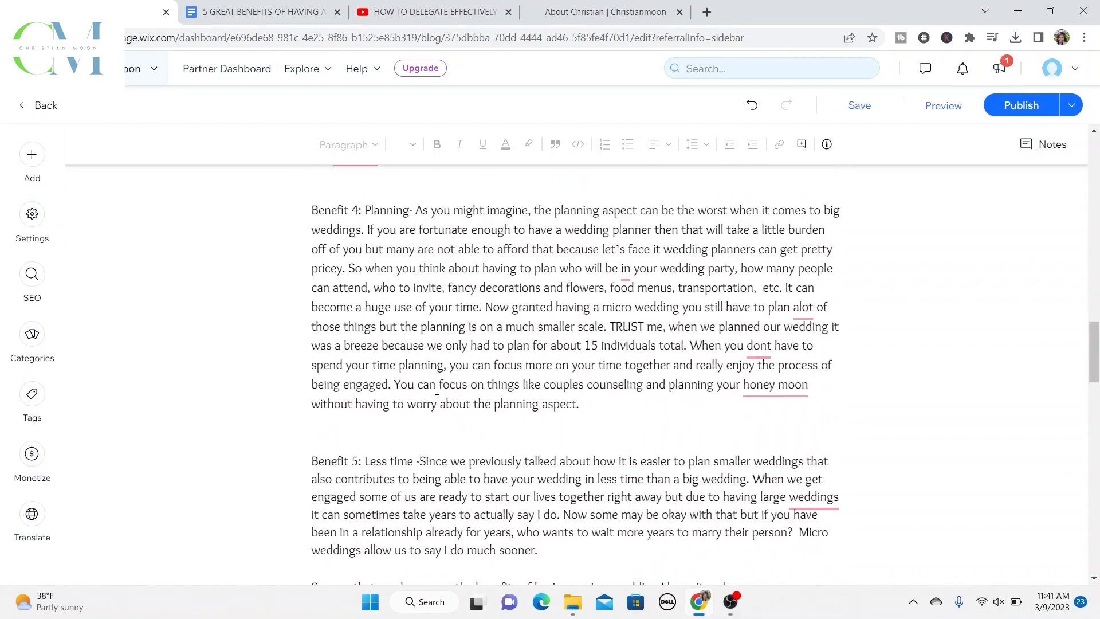
{"action": "scroll", "coordinate": [437, 389], "scroll_direction": "down", "scroll_amount": 15}
{"action": "left_click", "coordinate": [428, 392]}
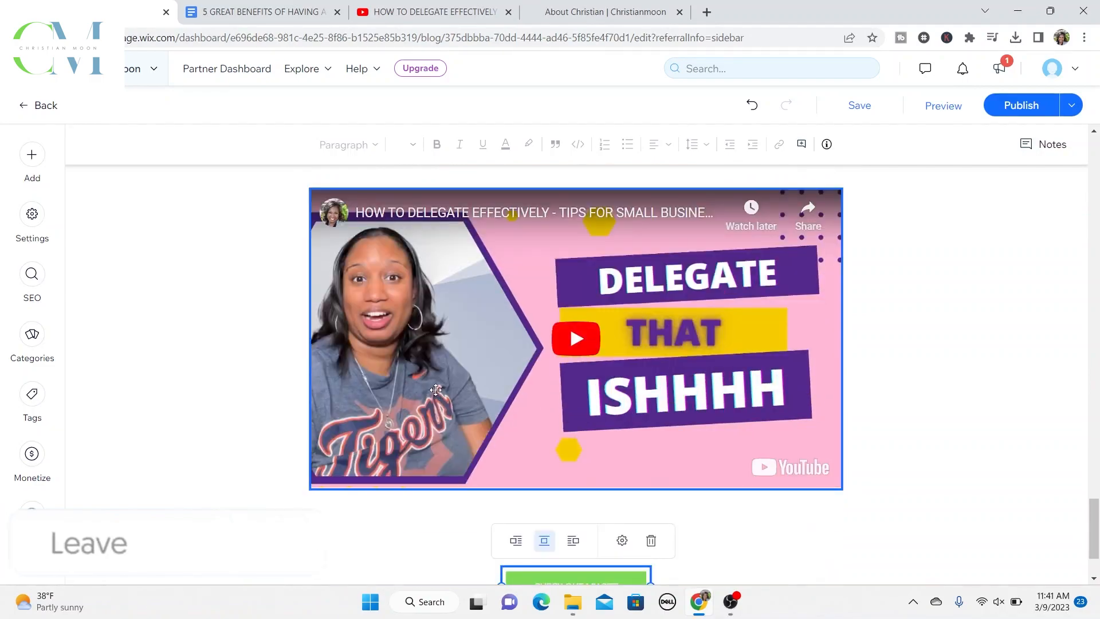
{"action": "scroll", "coordinate": [428, 391], "scroll_direction": "up", "scroll_amount": 15}
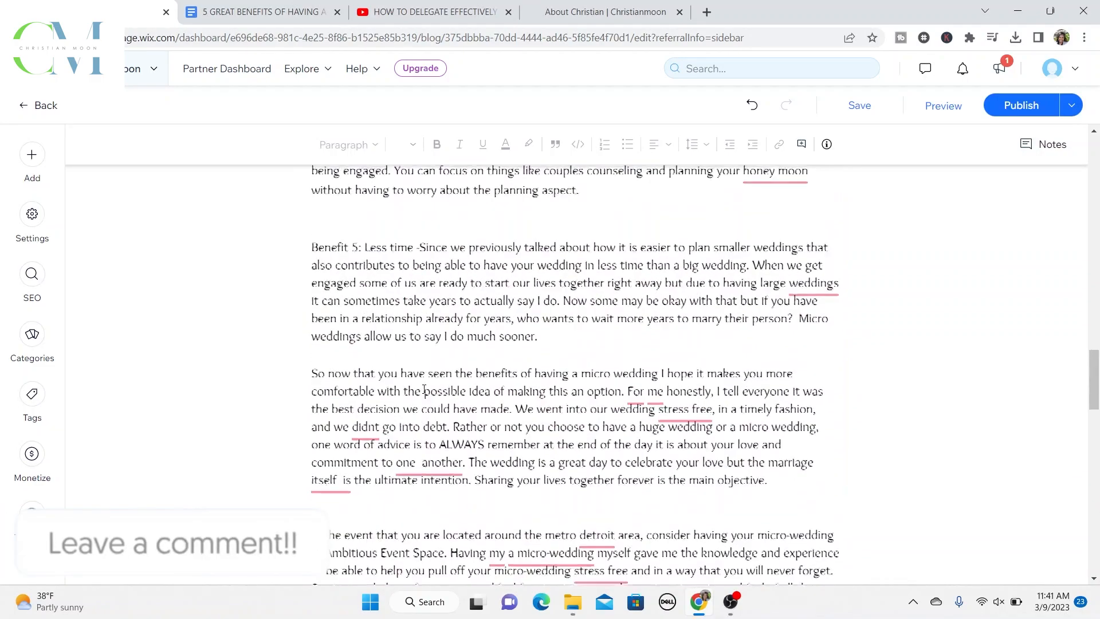